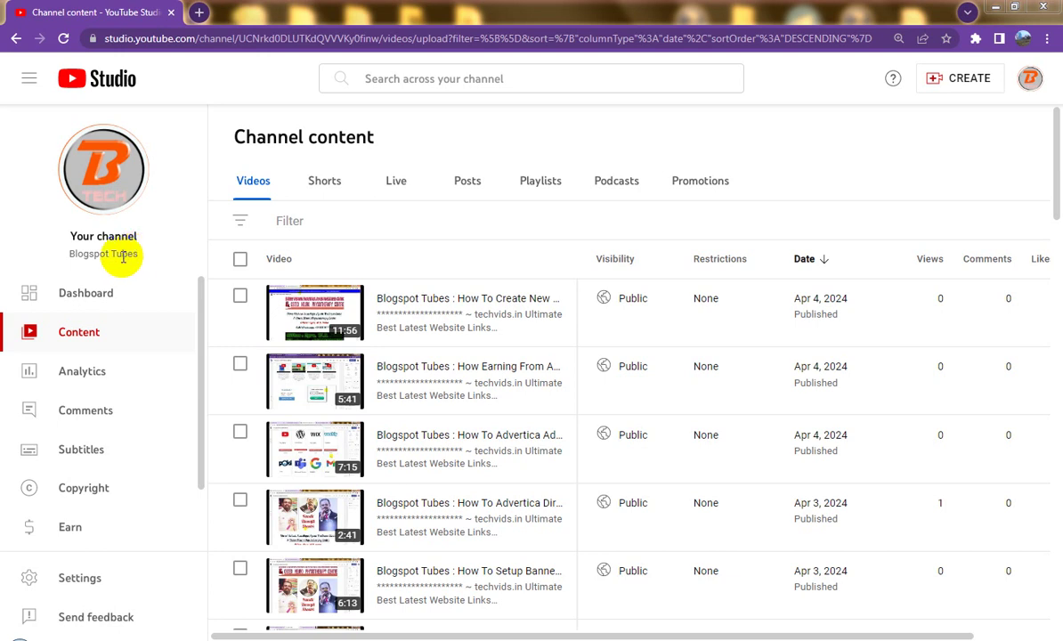
Step: Copy the channel name
{"action": "triple_click", "coordinate": [123, 256]}
{"action": "right_click", "coordinate": [123, 255]}
{"action": "left_click", "coordinate": [147, 268]}
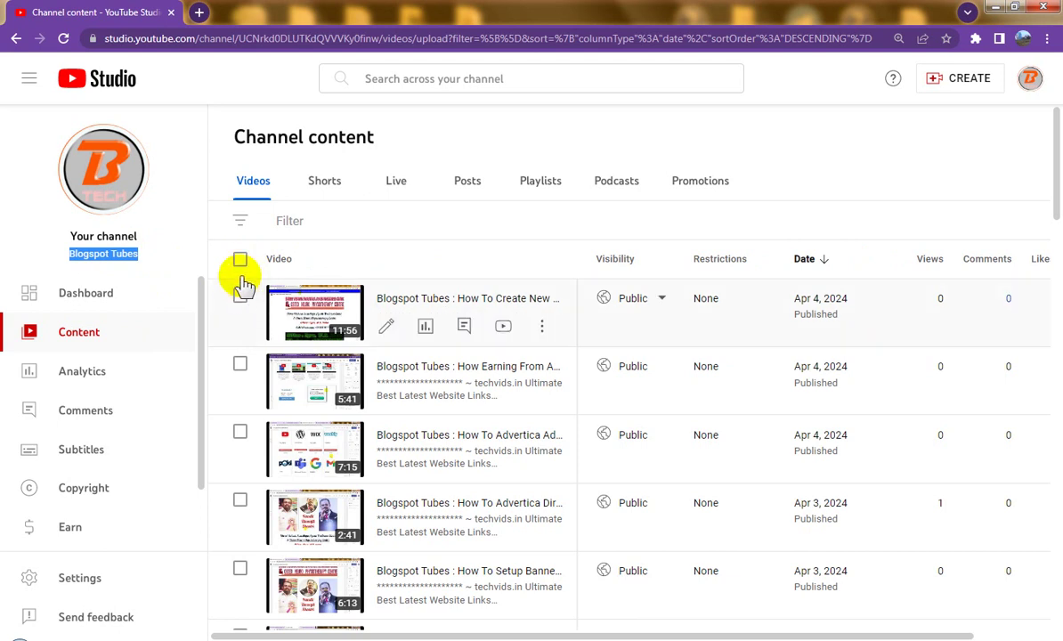
{"action": "mouse_move", "coordinate": [314, 320]}
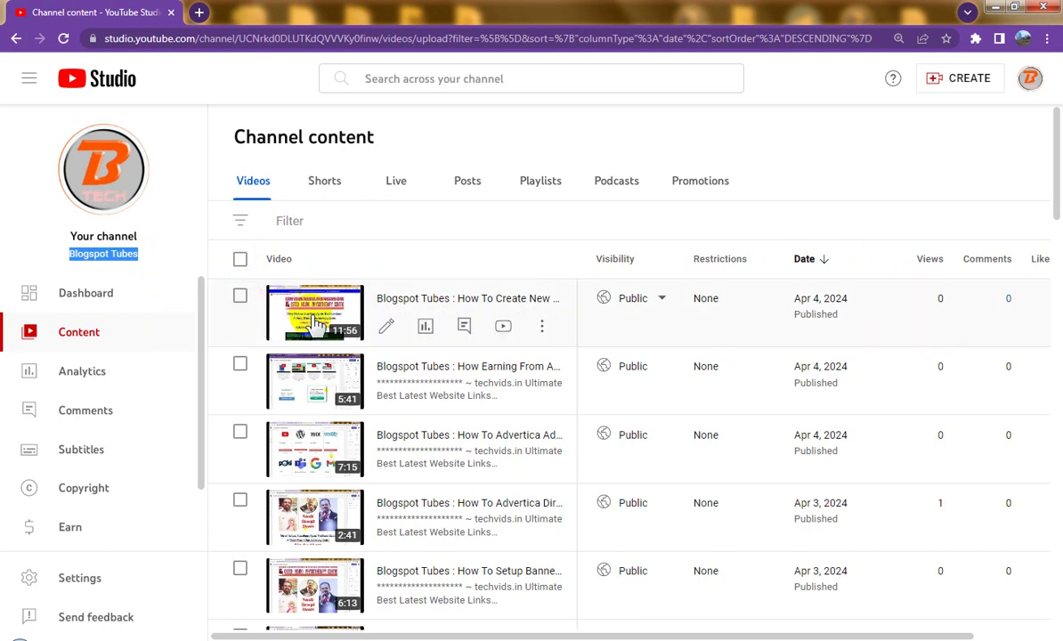
Step: Select the three newest Apr 4 videos in the Videos list
{"action": "left_click", "coordinate": [240, 296]}
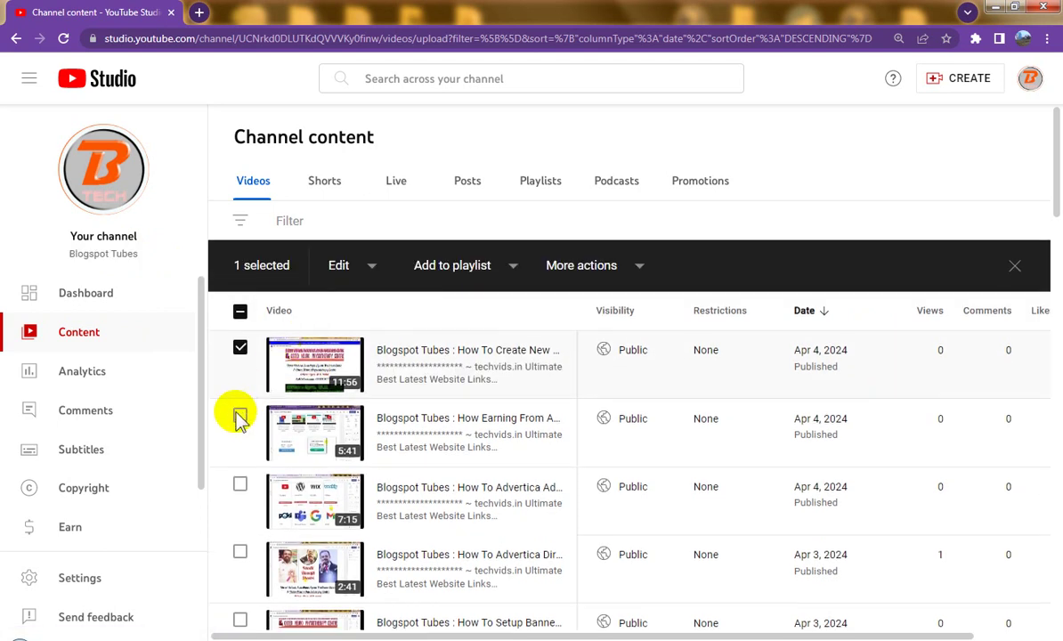
{"action": "mouse_move", "coordinate": [316, 381]}
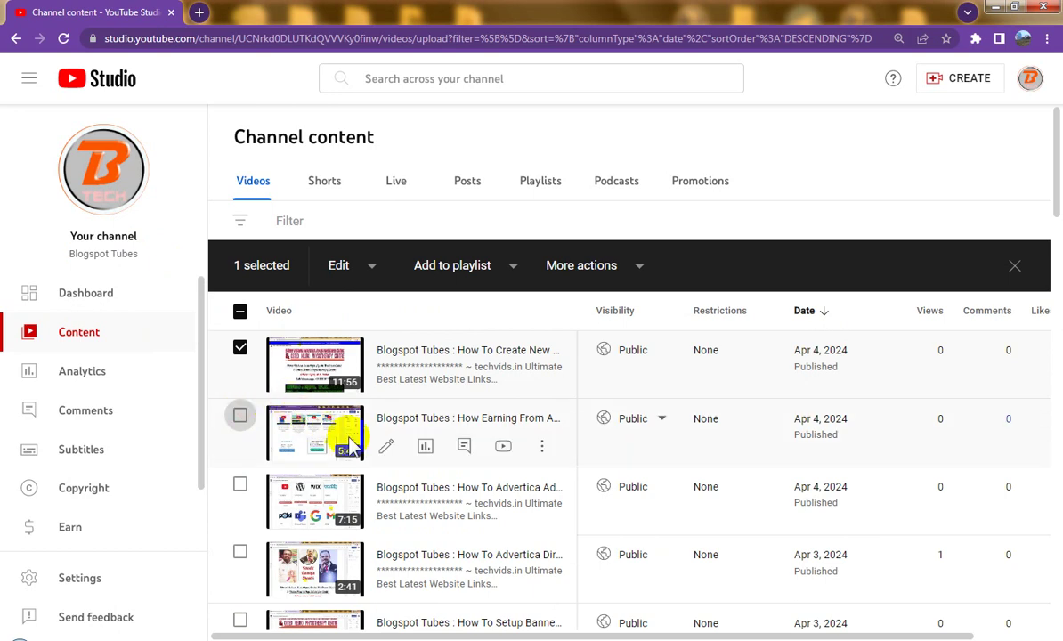
{"action": "left_click", "coordinate": [240, 414]}
{"action": "scroll", "coordinate": [414, 439], "scroll_direction": "down", "scroll_amount": 2}
{"action": "scroll", "coordinate": [417, 440], "scroll_direction": "up", "scroll_amount": 2}
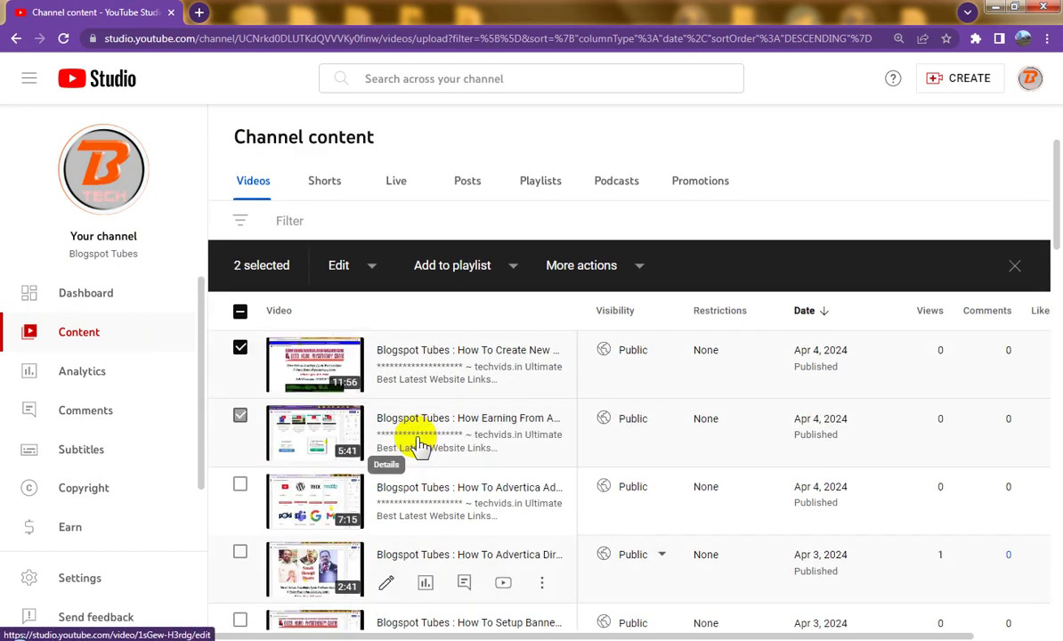
{"action": "scroll", "coordinate": [392, 434], "scroll_direction": "down", "scroll_amount": 2}
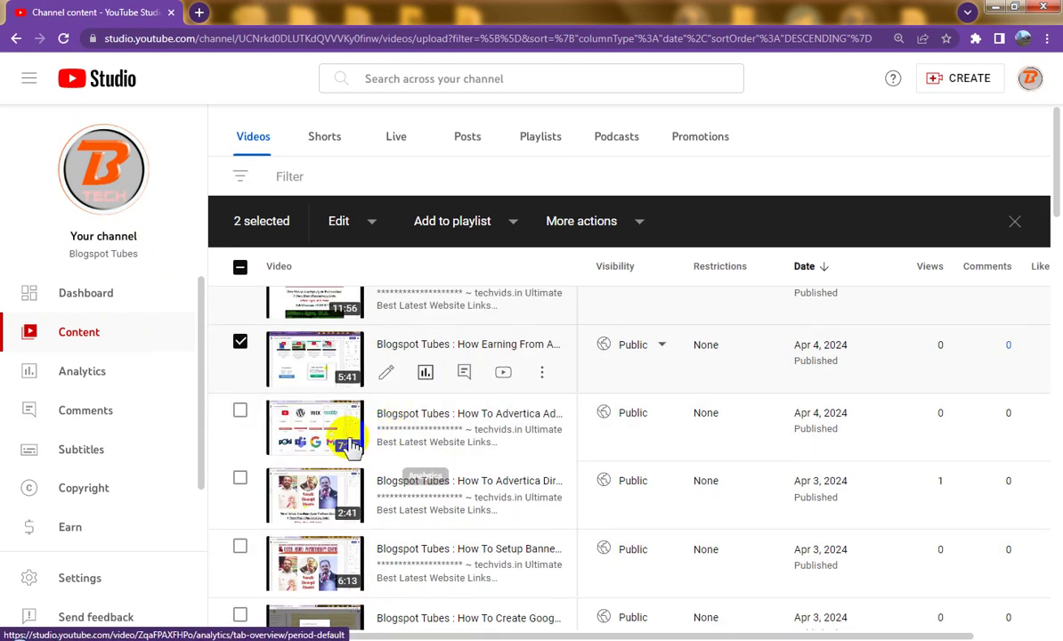
{"action": "left_click", "coordinate": [241, 413]}
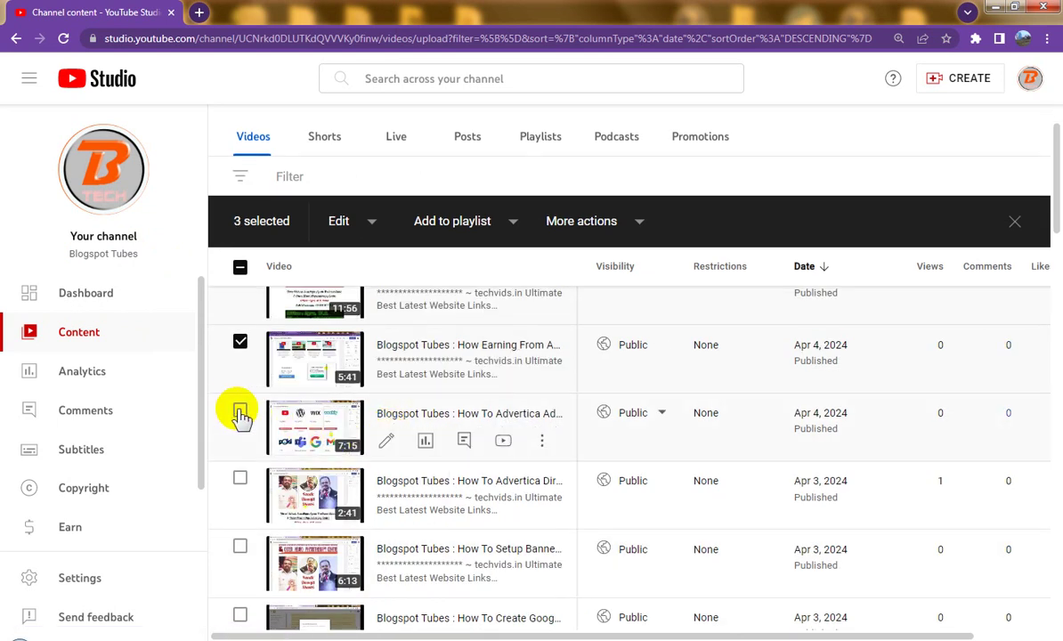
Step: Add the first four Apr 3 videos to the selection
{"action": "left_click", "coordinate": [241, 482]}
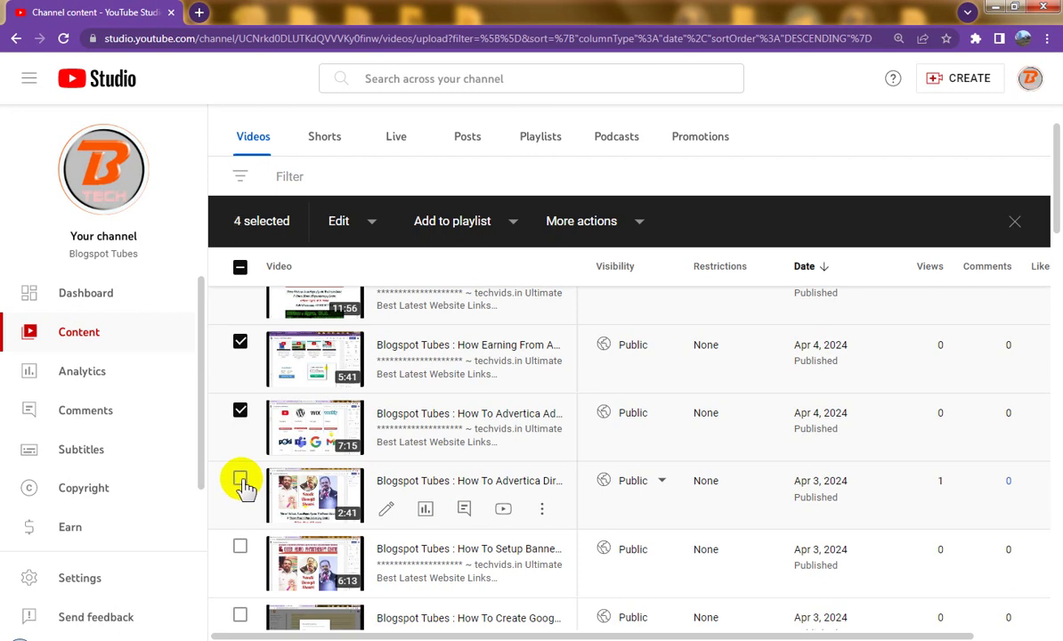
{"action": "scroll", "coordinate": [240, 481], "scroll_direction": "down", "scroll_amount": 2}
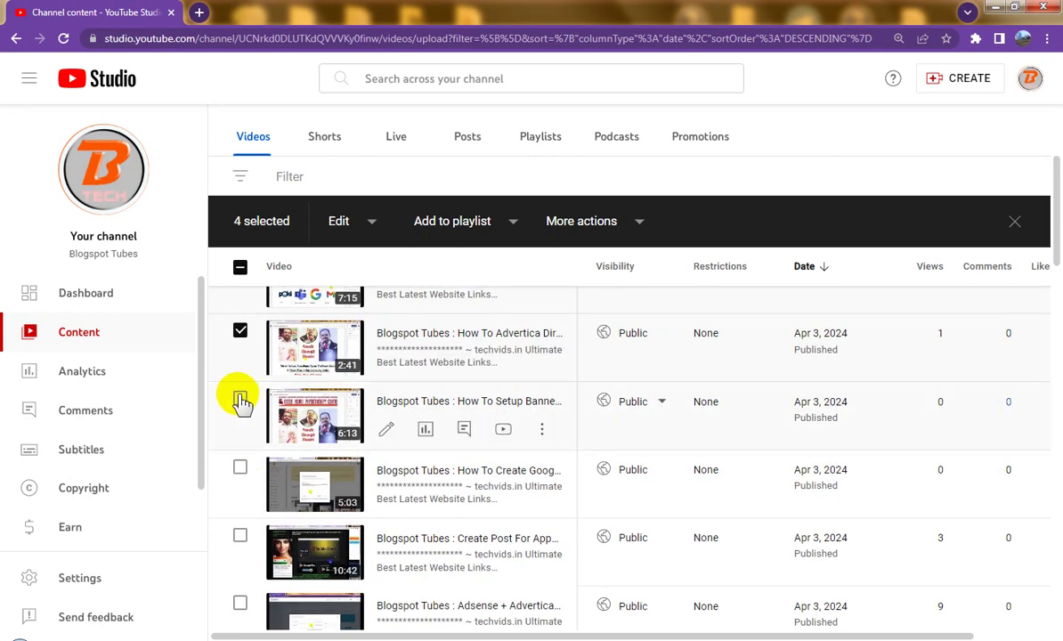
{"action": "left_click", "coordinate": [240, 400]}
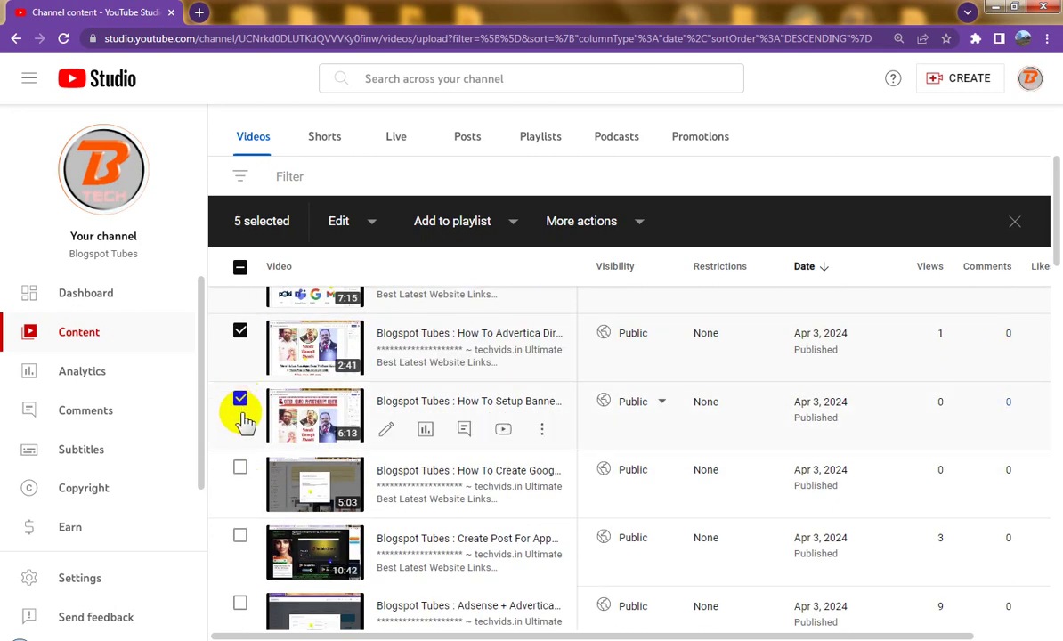
{"action": "left_click", "coordinate": [240, 469]}
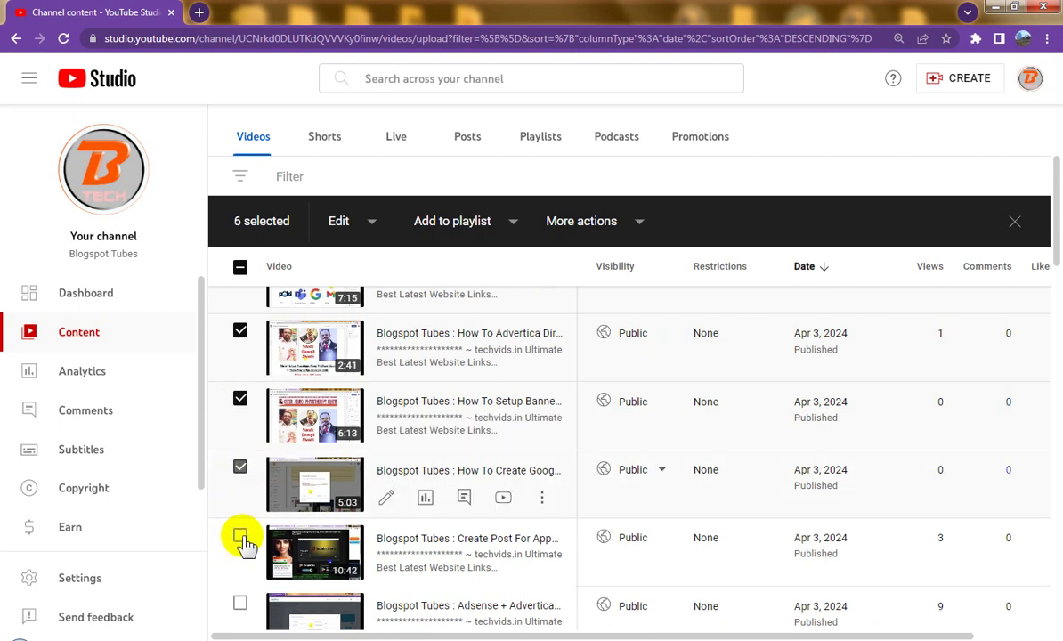
{"action": "left_click", "coordinate": [240, 538]}
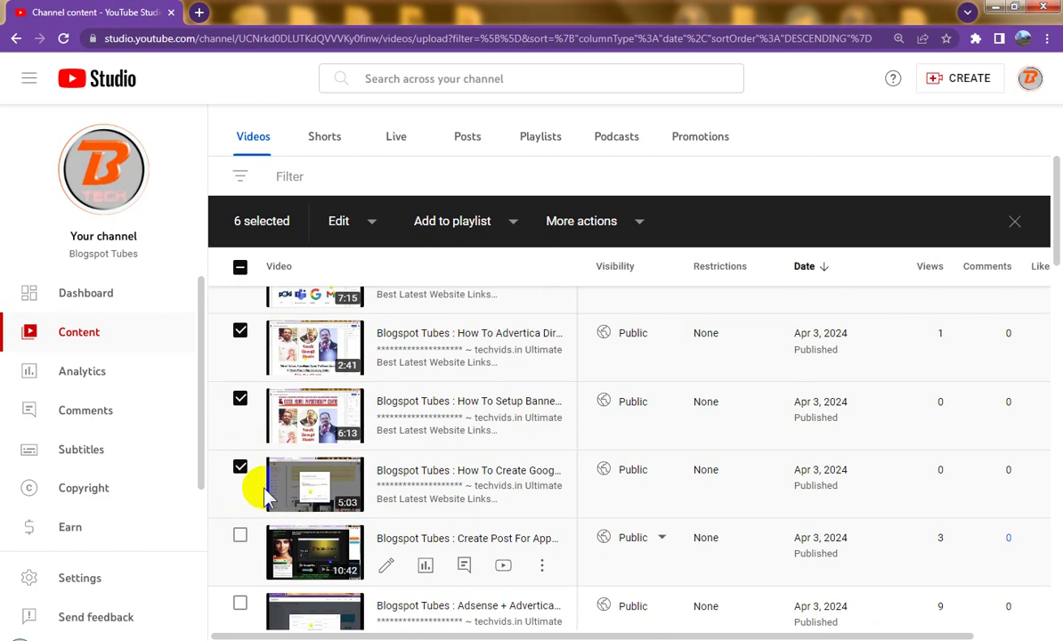
{"action": "scroll", "coordinate": [267, 498], "scroll_direction": "down", "scroll_amount": 1}
{"action": "scroll", "coordinate": [268, 499], "scroll_direction": "down", "scroll_amount": 1}
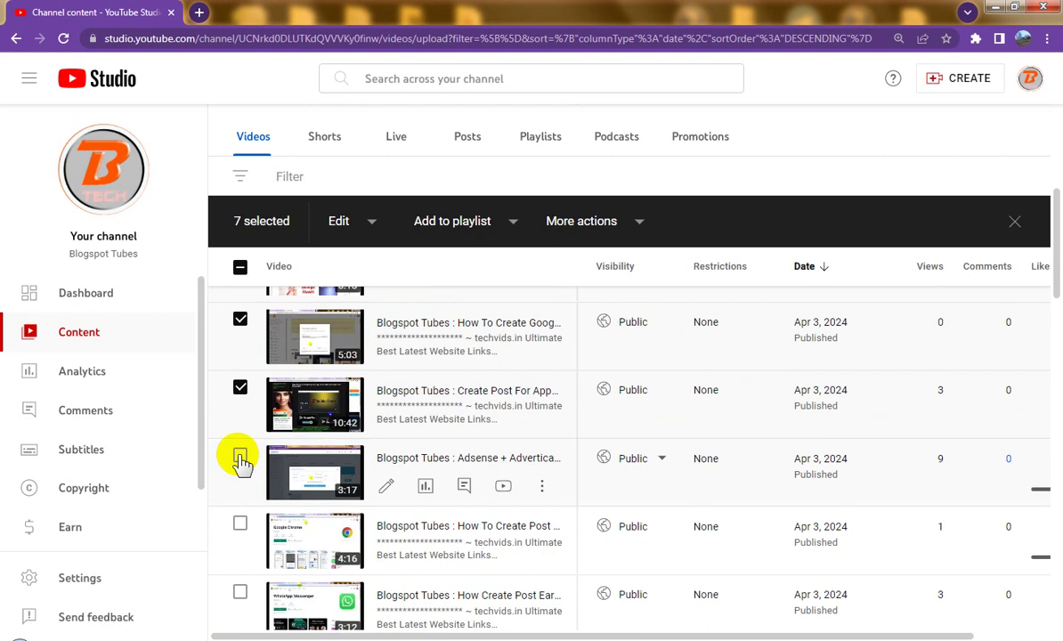
Step: Add more Apr 3 videos, including the Adsense, WhatsApp-themed and Advertica uploads
{"action": "left_click", "coordinate": [240, 457]}
{"action": "scroll", "coordinate": [242, 469], "scroll_direction": "down", "scroll_amount": 1}
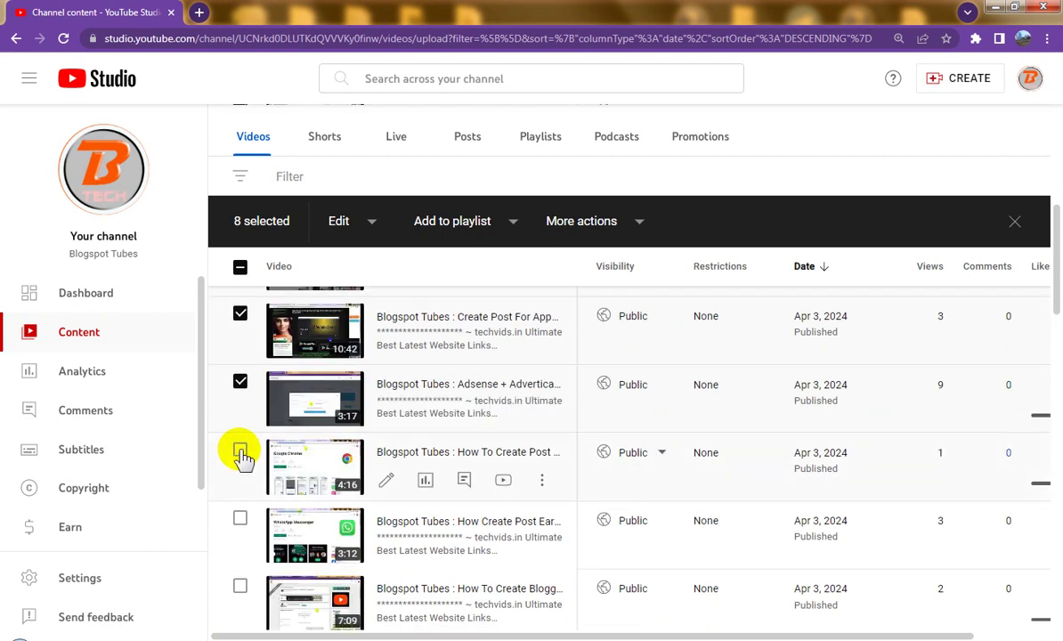
{"action": "left_click", "coordinate": [241, 454]}
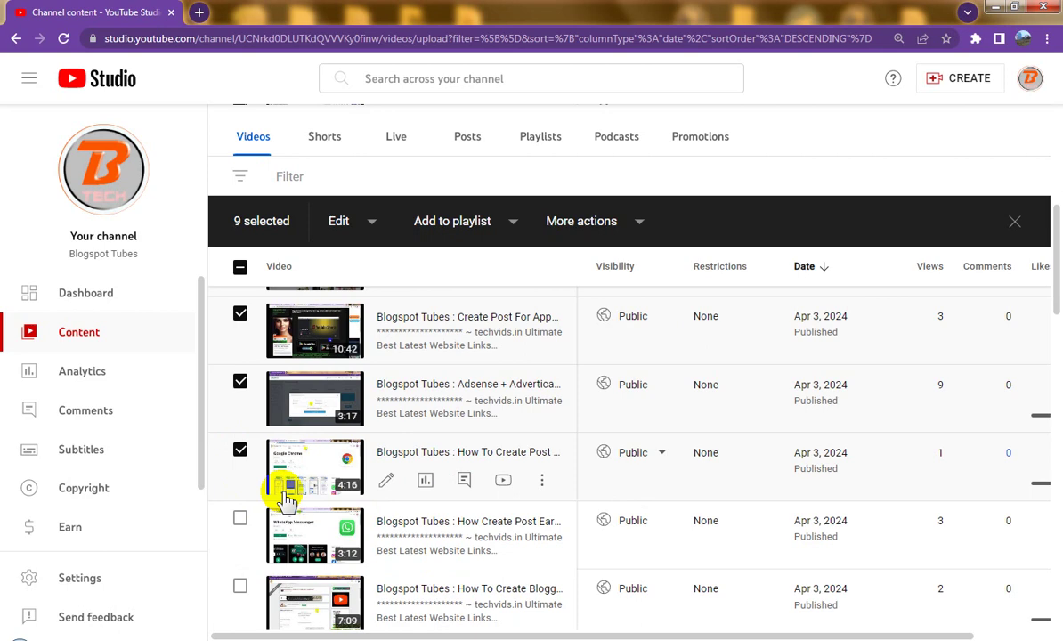
{"action": "scroll", "coordinate": [280, 494], "scroll_direction": "down", "scroll_amount": 2}
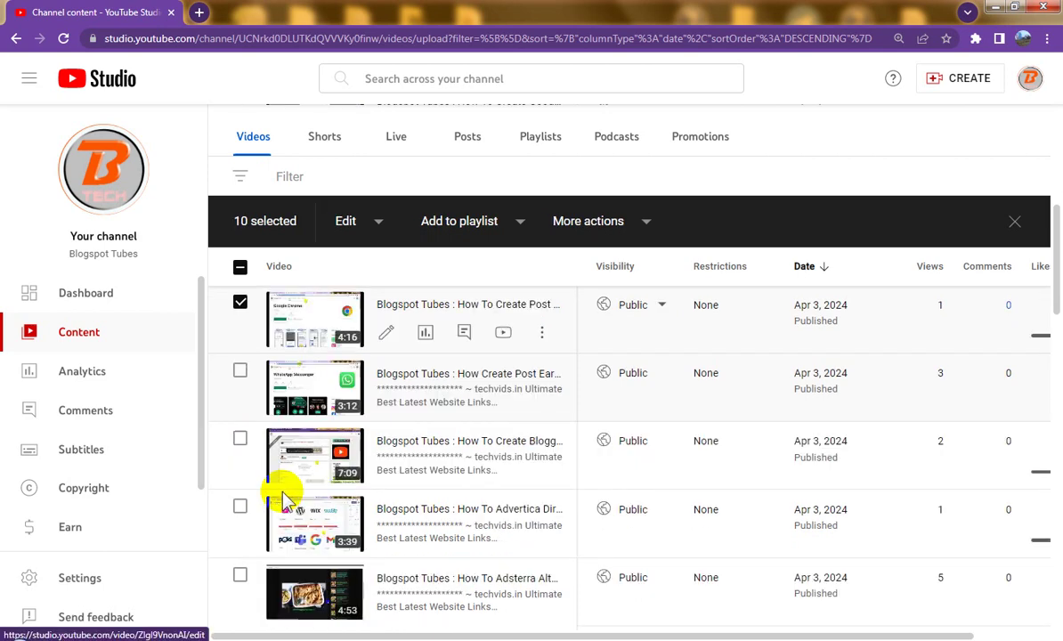
{"action": "left_click", "coordinate": [240, 371]}
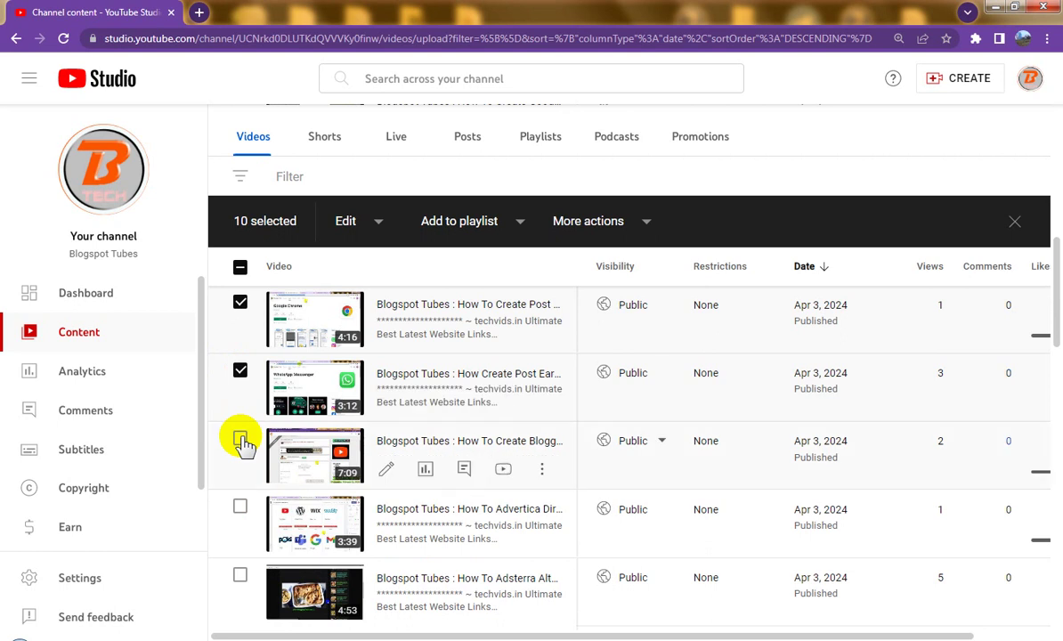
{"action": "left_click", "coordinate": [240, 440]}
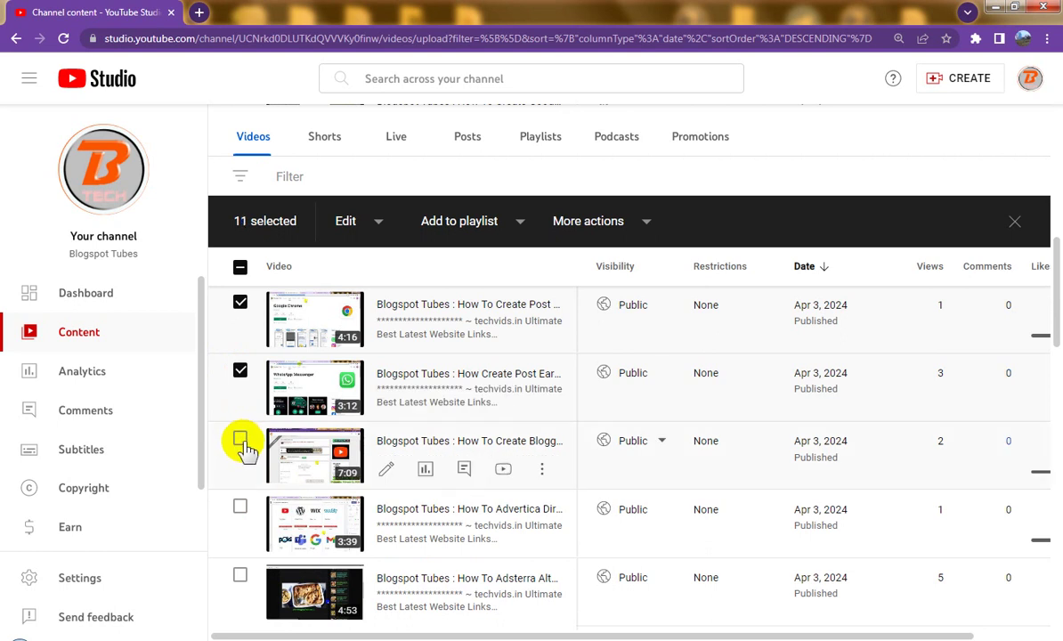
{"action": "scroll", "coordinate": [246, 450], "scroll_direction": "down", "scroll_amount": 1}
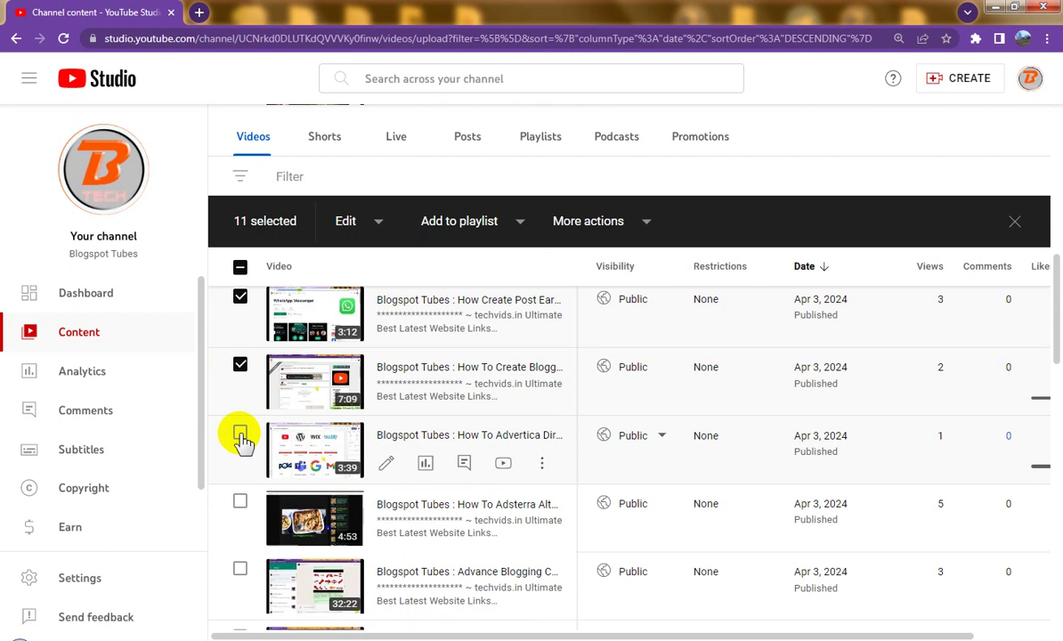
{"action": "left_click", "coordinate": [240, 436]}
{"action": "scroll", "coordinate": [239, 438], "scroll_direction": "down", "scroll_amount": 2}
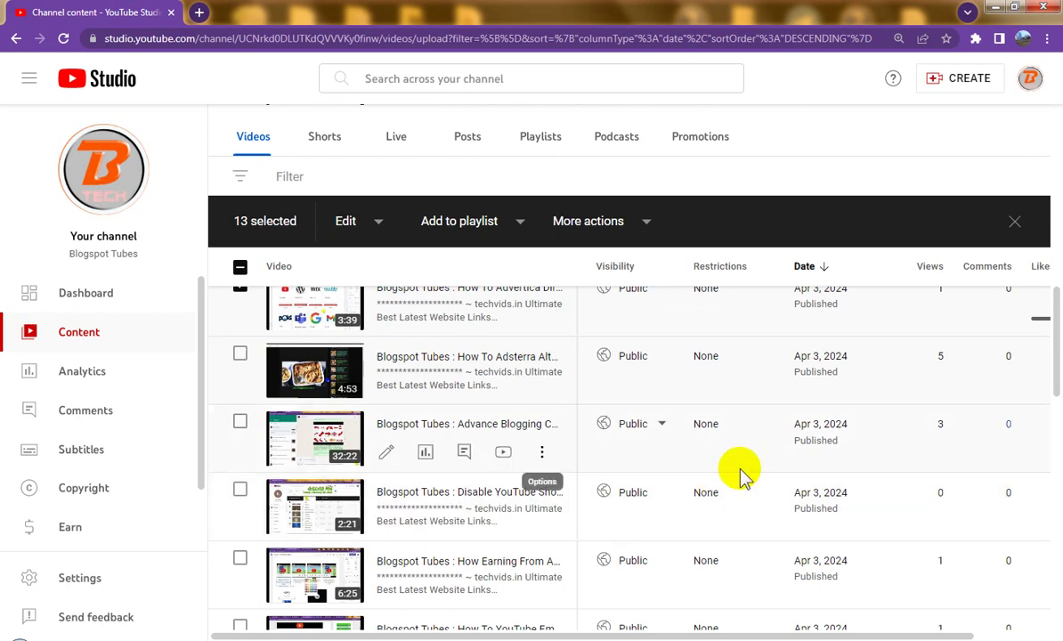
{"action": "scroll", "coordinate": [742, 472], "scroll_direction": "down", "scroll_amount": 2}
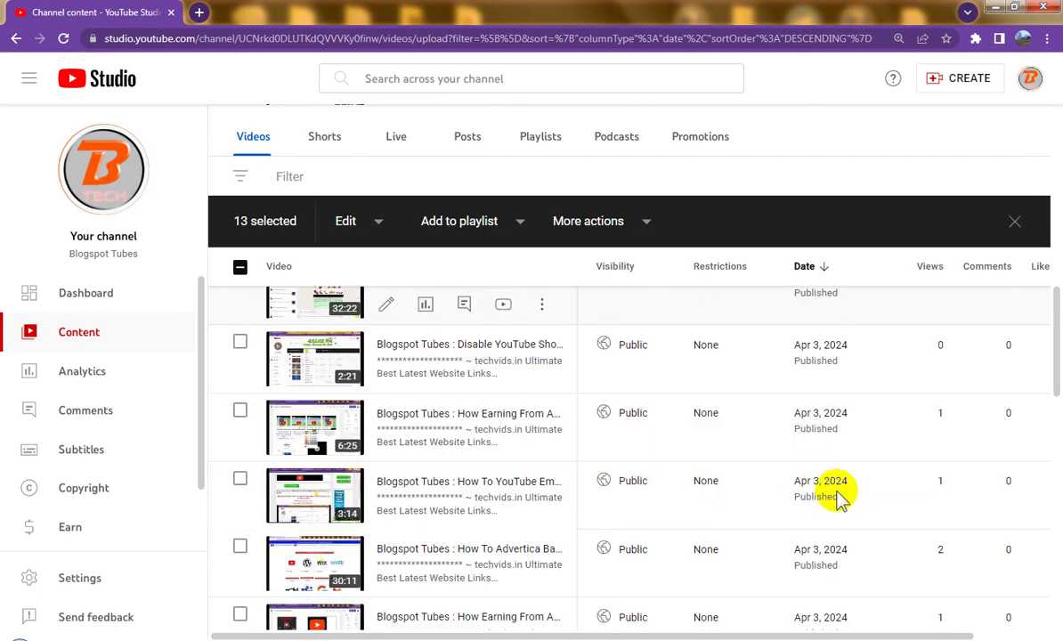
{"action": "scroll", "coordinate": [844, 501], "scroll_direction": "down", "scroll_amount": 5}
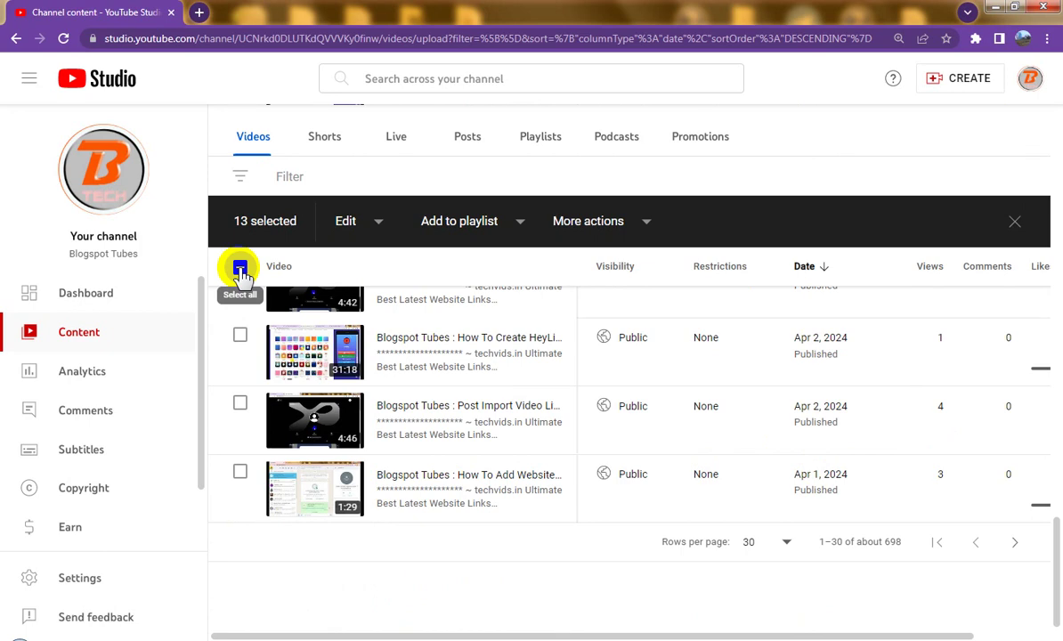
Step: Select all 30 videos on the page
{"action": "left_click", "coordinate": [241, 269]}
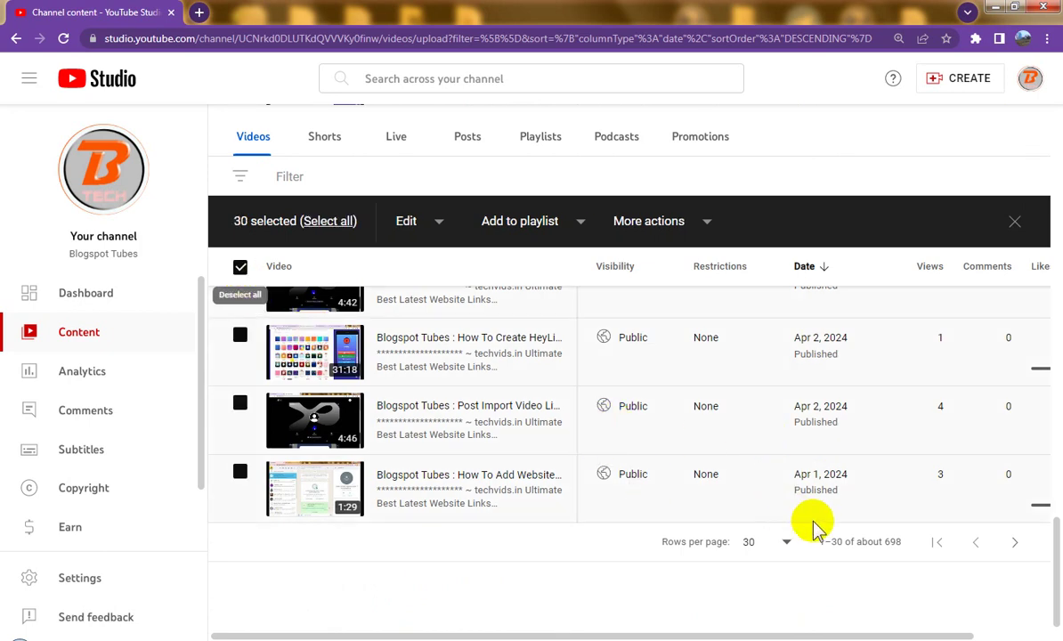
{"action": "scroll", "coordinate": [813, 525], "scroll_direction": "up", "scroll_amount": 4}
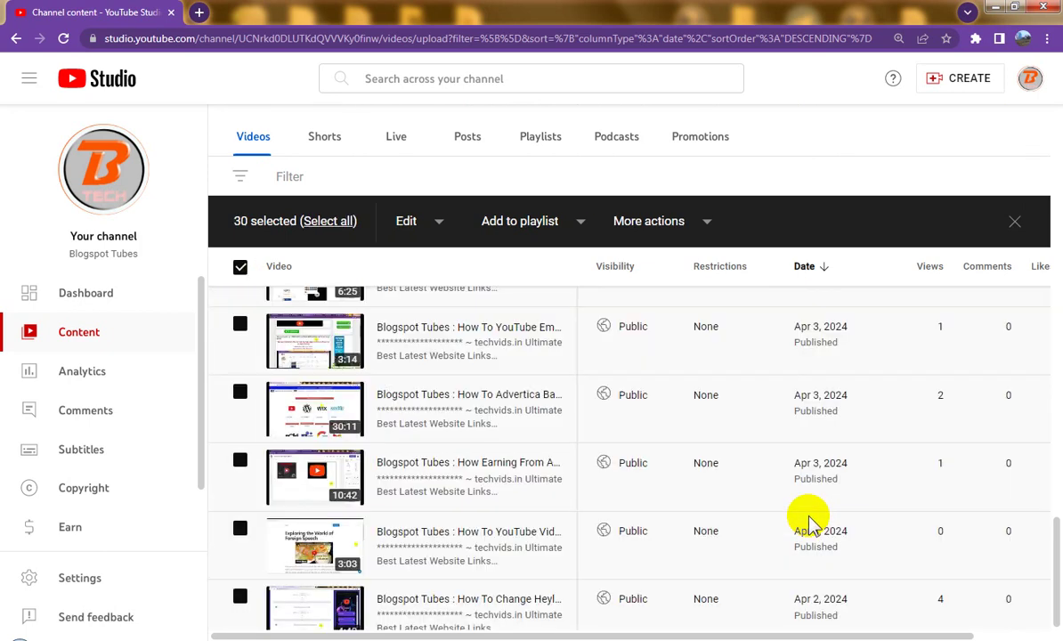
{"action": "scroll", "coordinate": [812, 517], "scroll_direction": "up", "scroll_amount": 3}
{"action": "scroll", "coordinate": [765, 512], "scroll_direction": "up", "scroll_amount": 3}
{"action": "scroll", "coordinate": [807, 513], "scroll_direction": "up", "scroll_amount": 3}
{"action": "scroll", "coordinate": [837, 463], "scroll_direction": "up", "scroll_amount": 2}
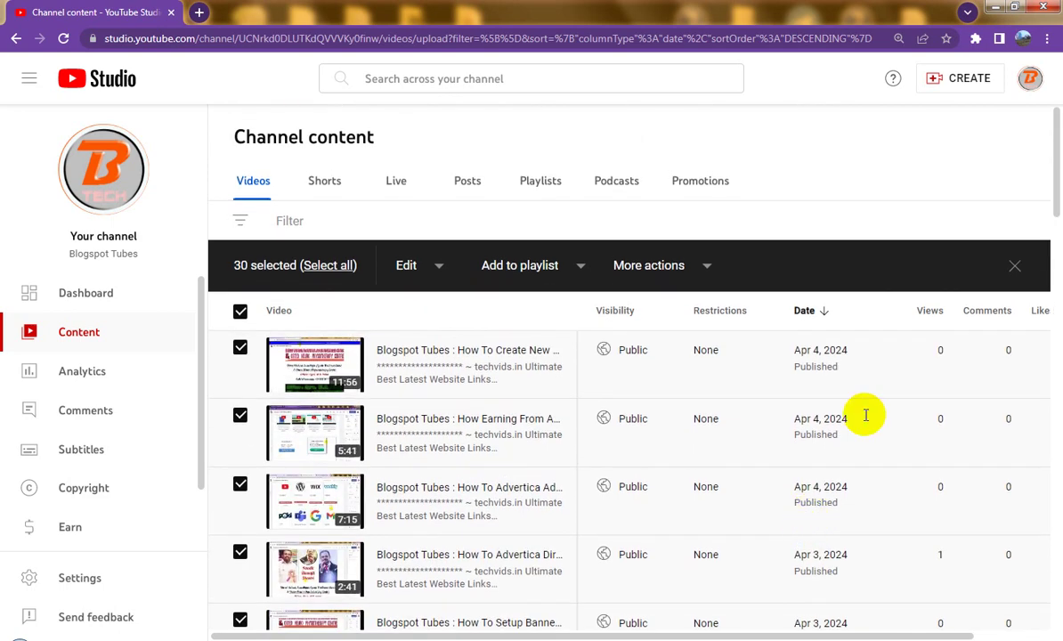
Step: Open the Add to playlist picker and its NEW PLAYLIST menu
{"action": "left_click", "coordinate": [589, 268]}
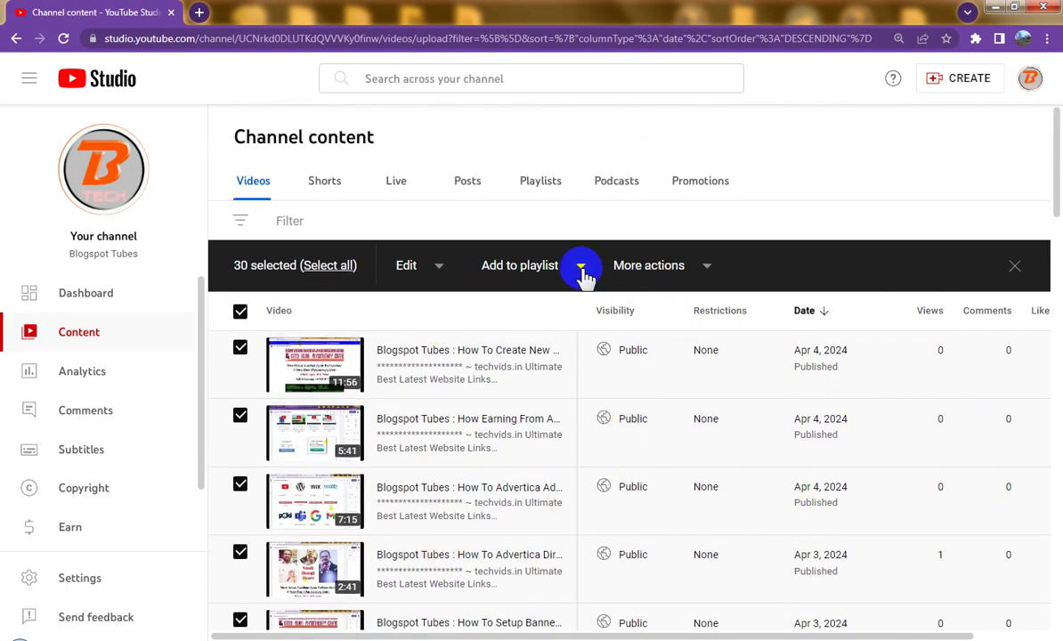
{"action": "left_click", "coordinate": [581, 268]}
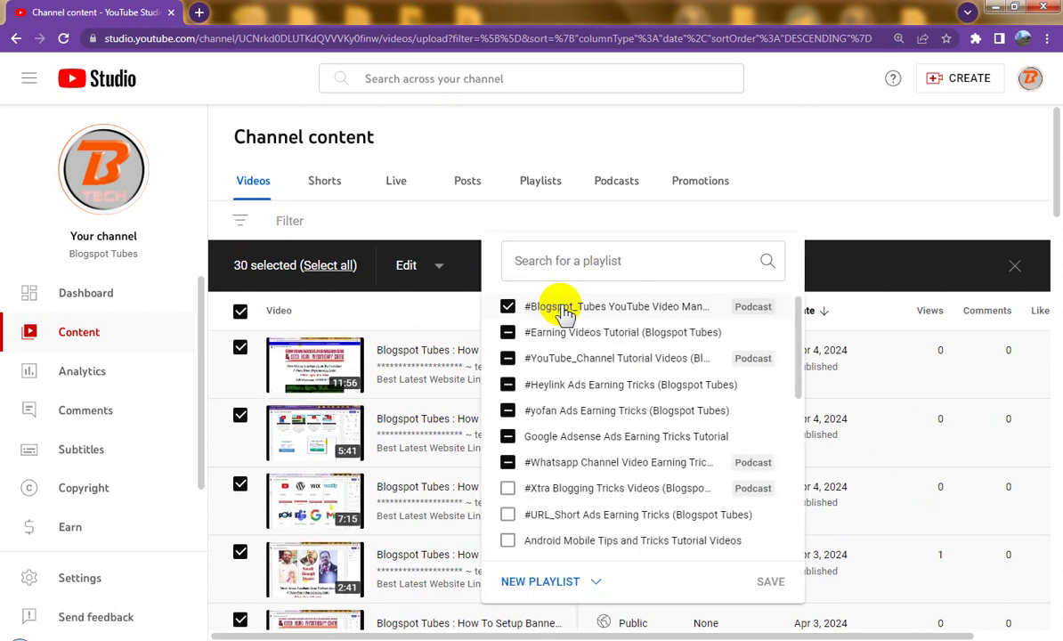
{"action": "left_click", "coordinate": [552, 584]}
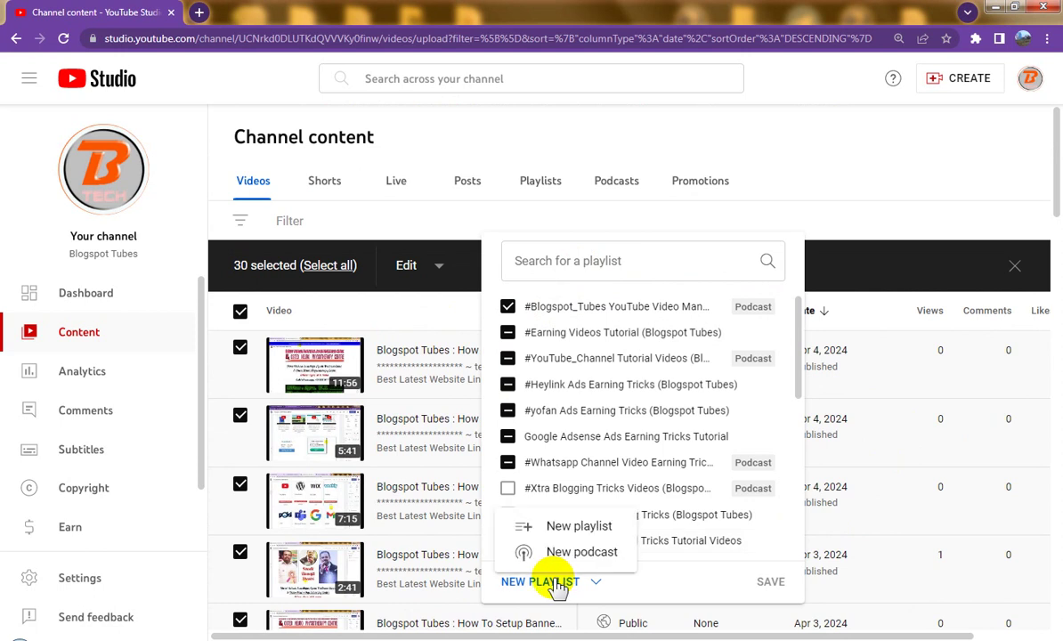
Step: Start a new public playlist titled 'April 2024 {Blogspot Tubes}'
{"action": "left_click", "coordinate": [599, 529]}
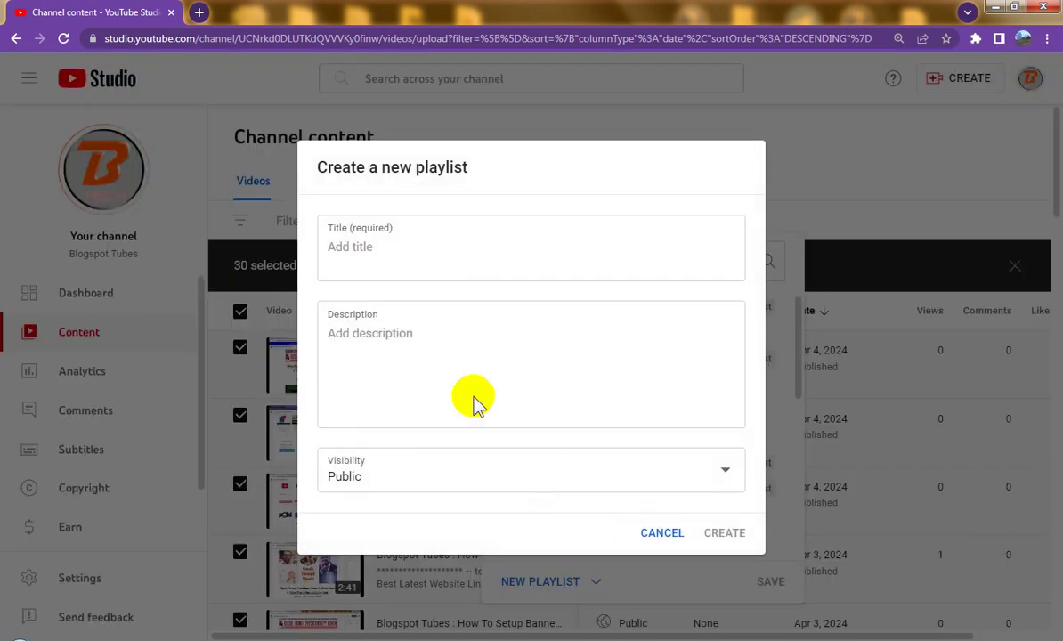
{"action": "left_click", "coordinate": [410, 252]}
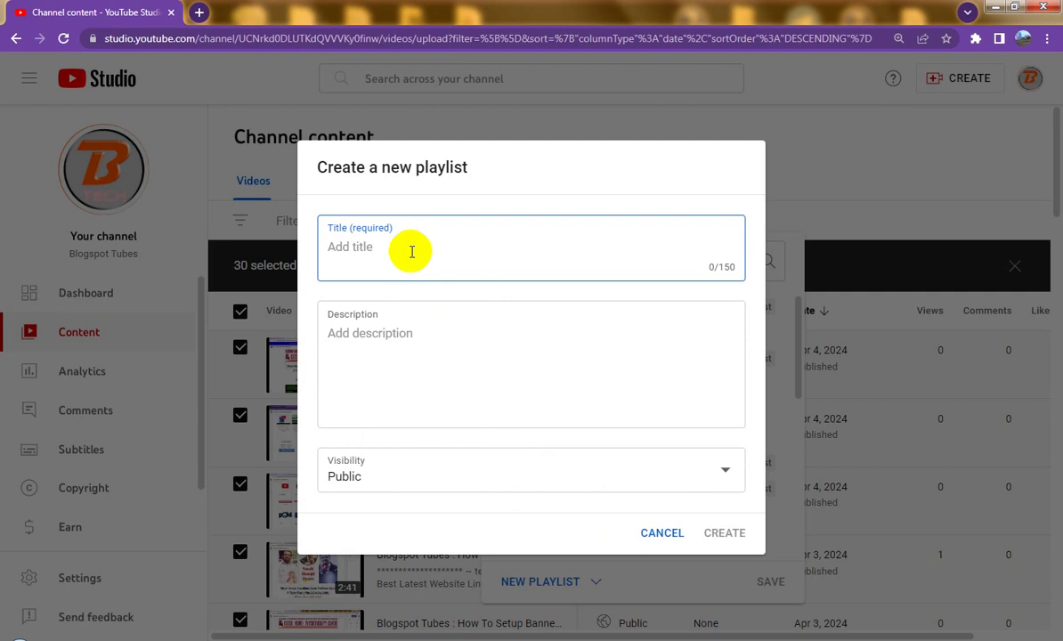
{"action": "type", "text": "Ap"}
{"action": "type", "text": "ri"}
{"action": "type", "text": "l"}
{"action": "type", "text": " 2024"}
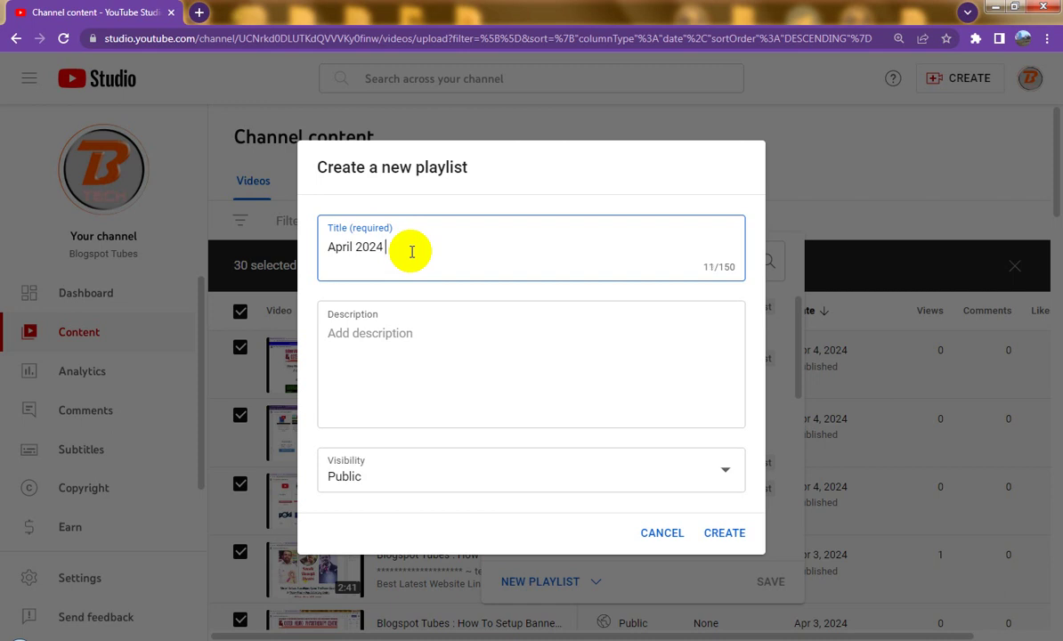
{"action": "type", "text": "("}
{"action": "type", "text": ")"}
{"action": "key", "text": "BackSpace"}
{"action": "key", "text": "BackSpace"}
{"action": "type", "text": "("}
{"action": "type", "text": ")"}
{"action": "type", "text": "Blogspot Tubes"}
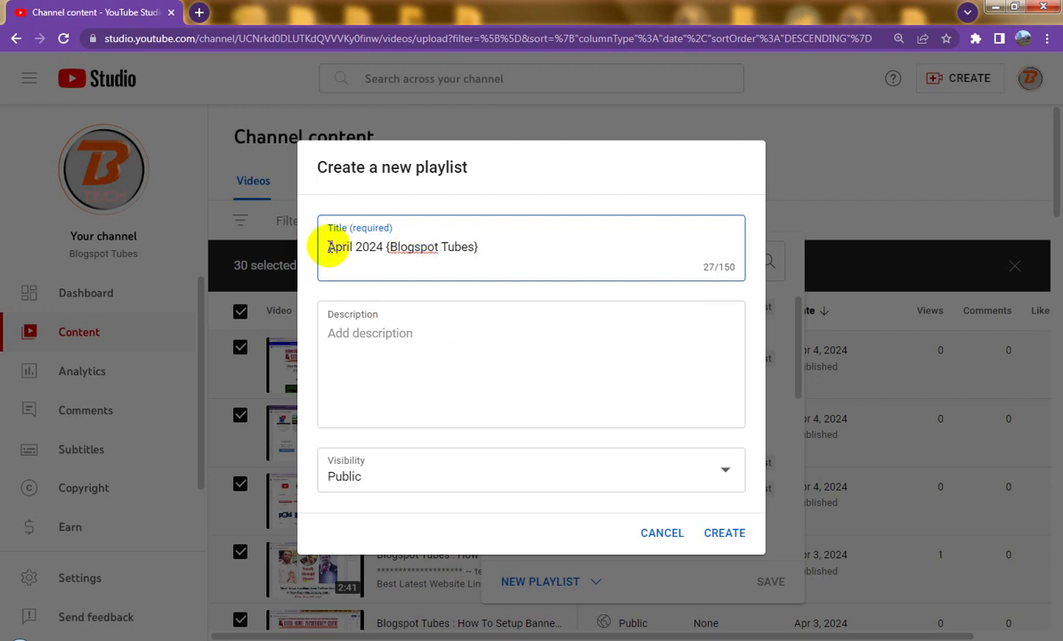
Step: Extend the title to 'April 2024 {Monthly Wise Video Upload on Blogspot Tubes YouTube Channel}'
{"action": "left_click", "coordinate": [508, 246]}
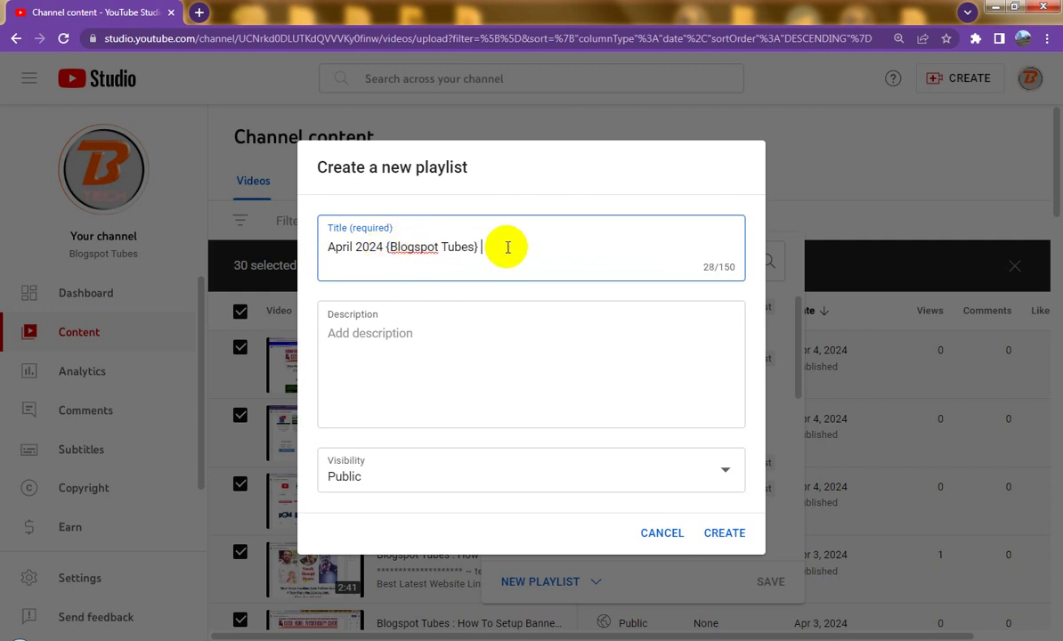
{"action": "type", "text": "M"}
{"action": "key", "text": "BackSpace"}
{"action": "key", "text": "BackSpace"}
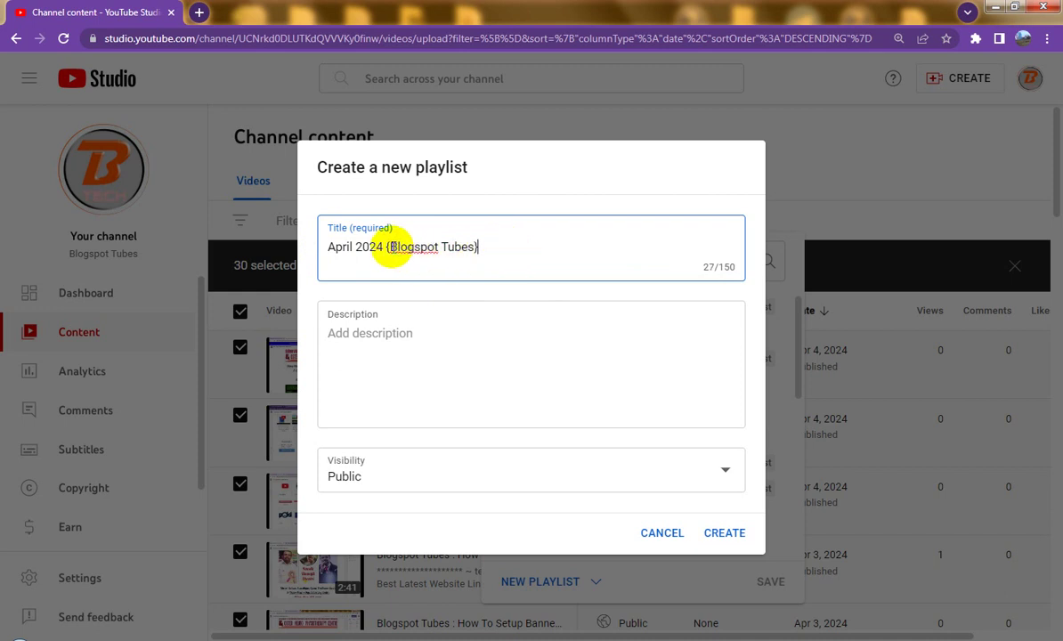
{"action": "left_click", "coordinate": [841, 278]}
{"action": "type", "text": "M"}
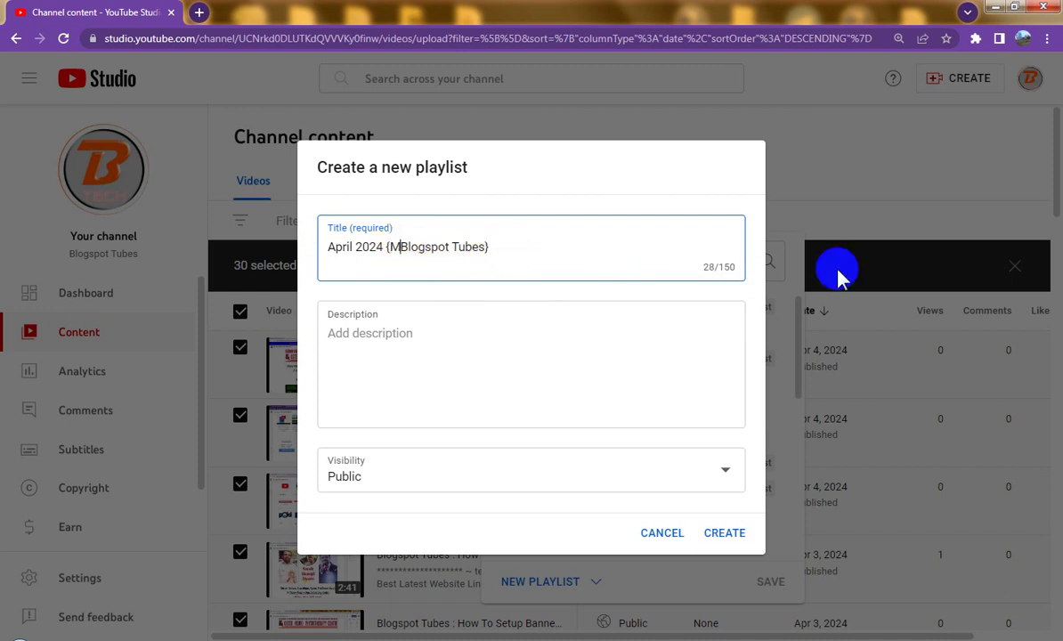
{"action": "type", "text": "onth"}
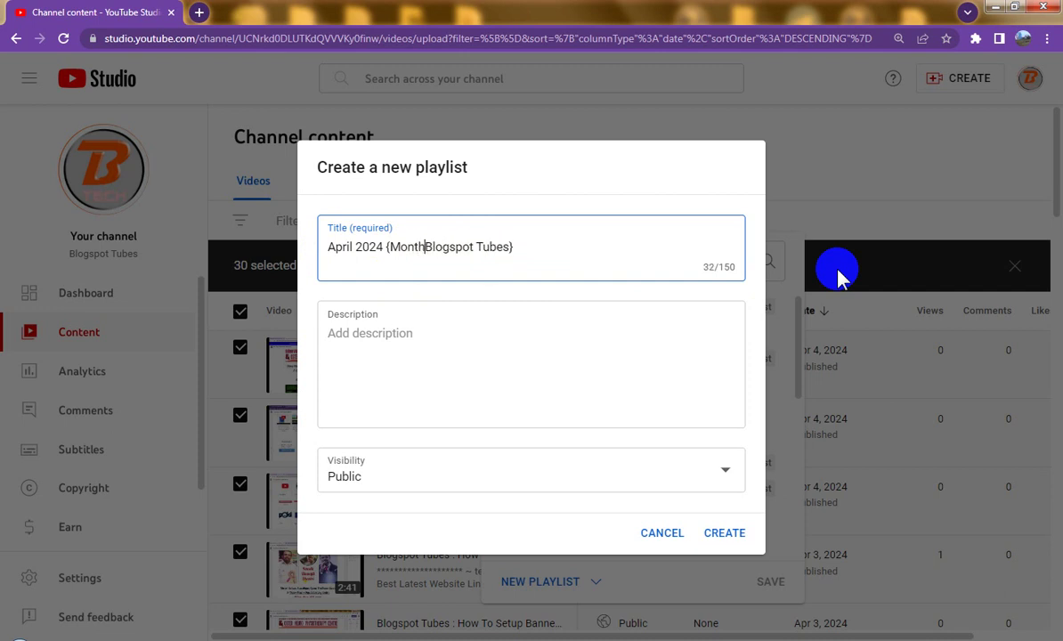
{"action": "type", "text": "ly"}
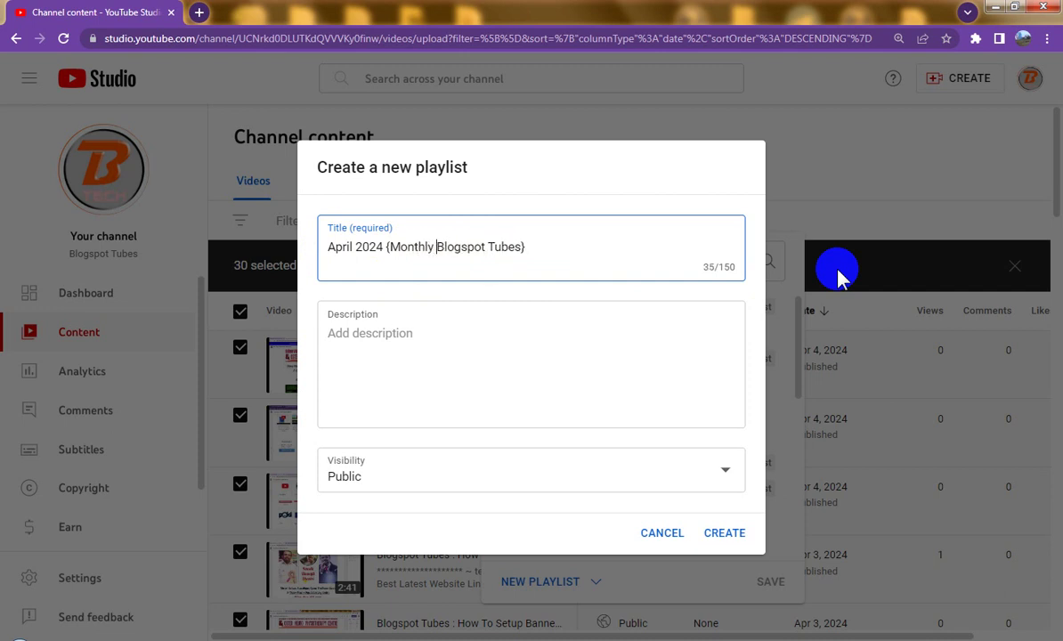
{"action": "type", "text": " Wis"}
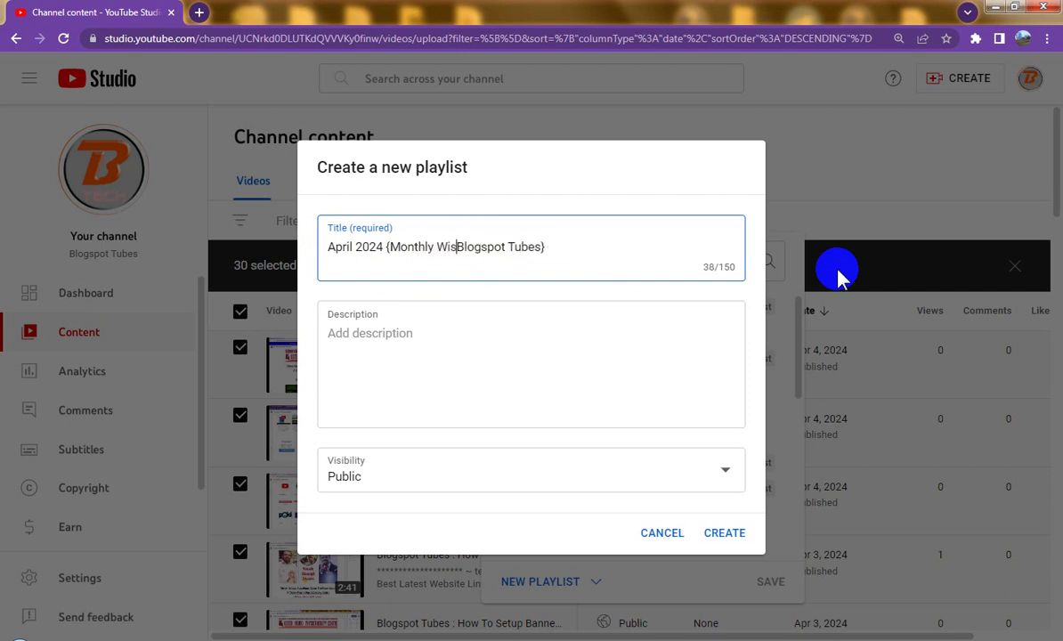
{"action": "type", "text": "e"}
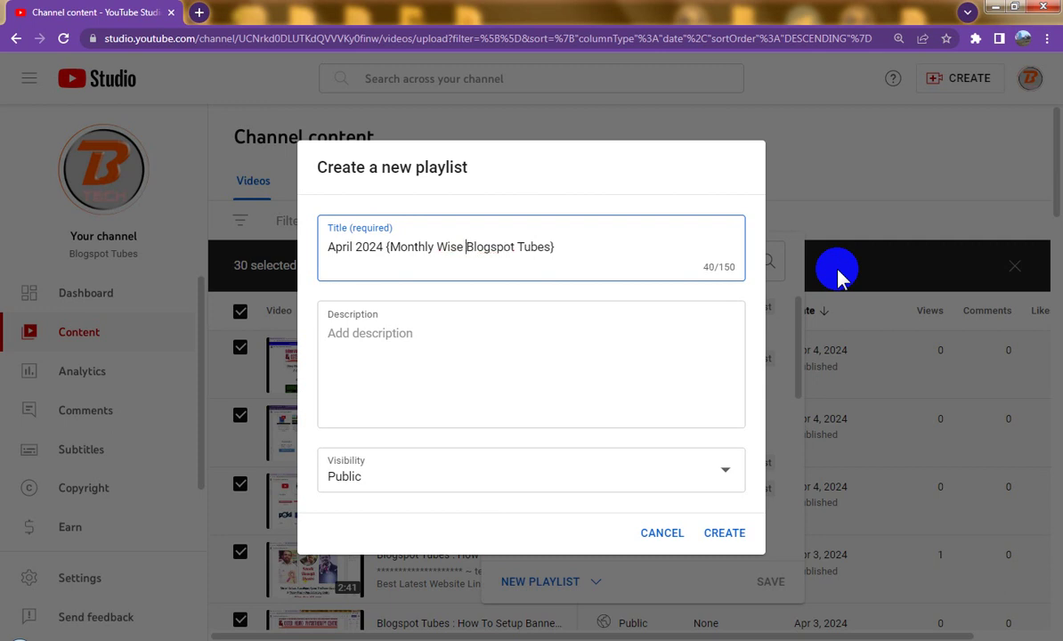
{"action": "type", "text": " Vid"}
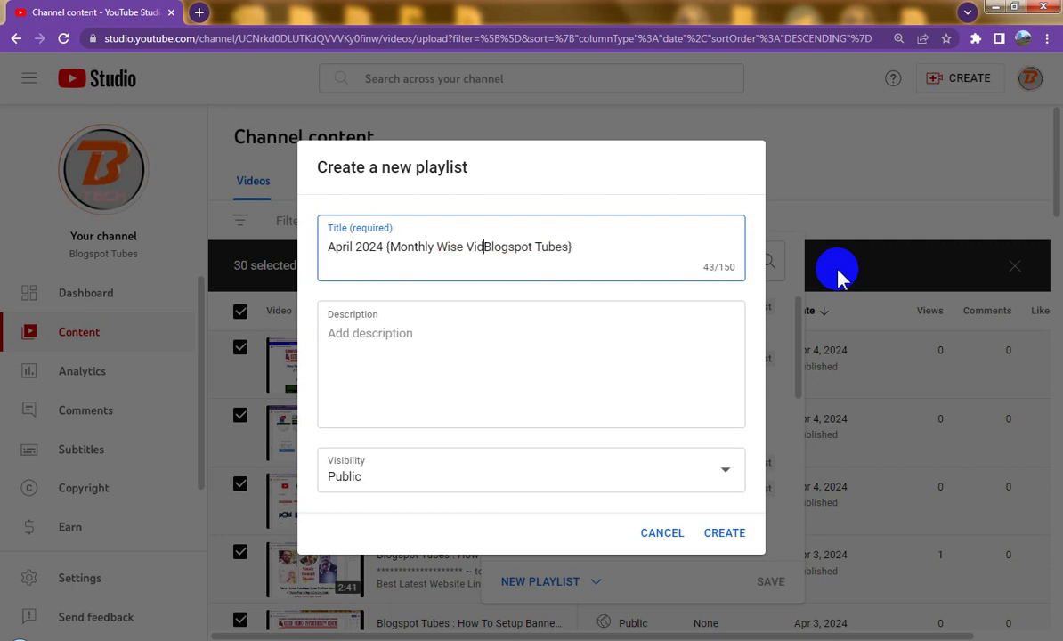
{"action": "type", "text": "eo U"}
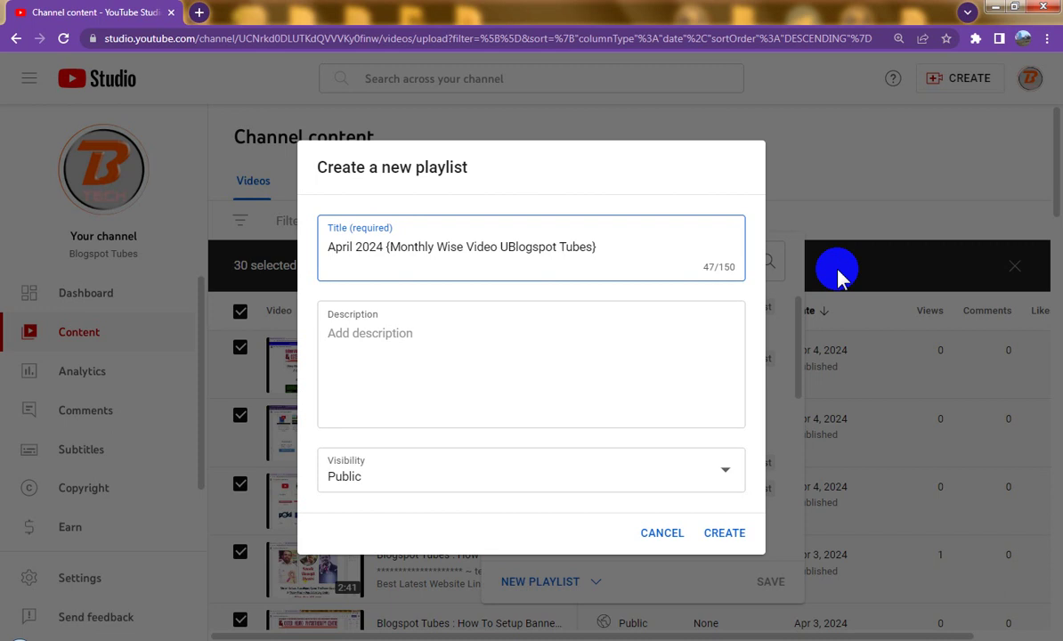
{"action": "type", "text": "ploa"}
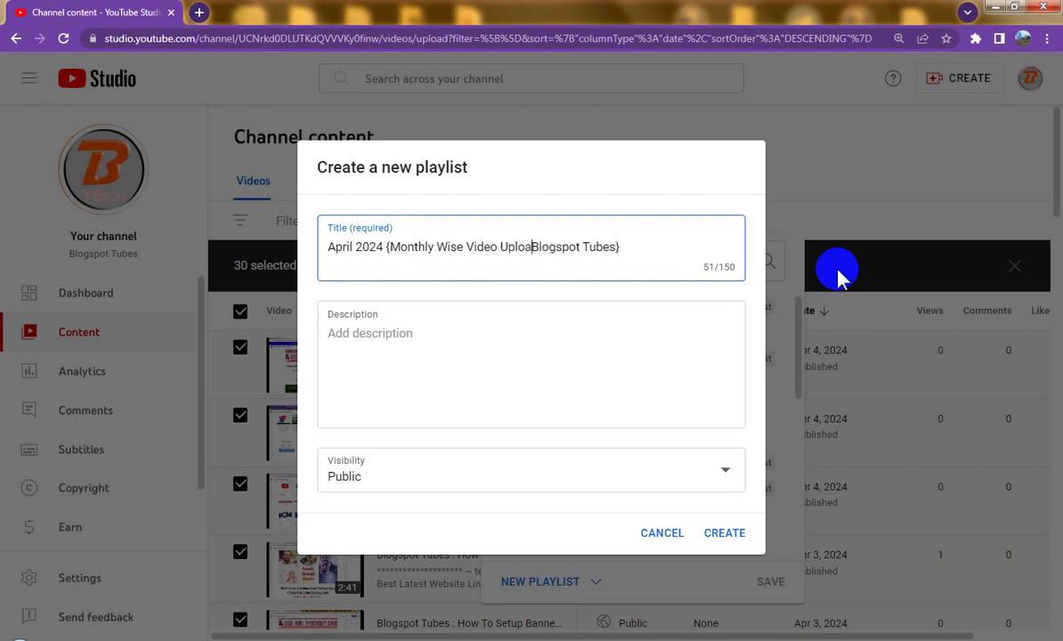
{"action": "type", "text": "d"}
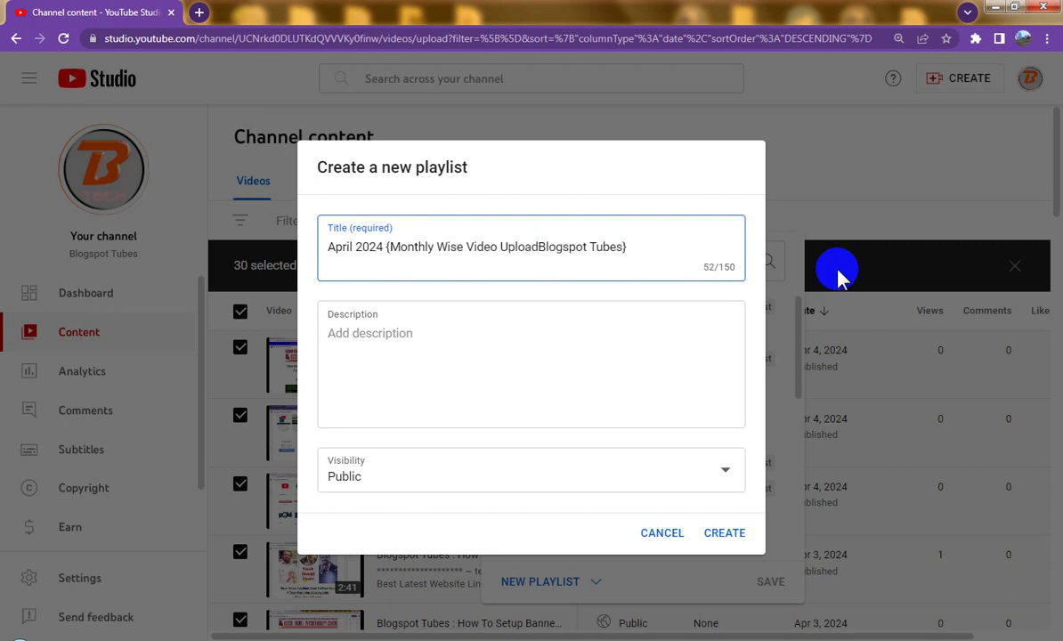
{"action": "type", "text": " on Blogspot"}
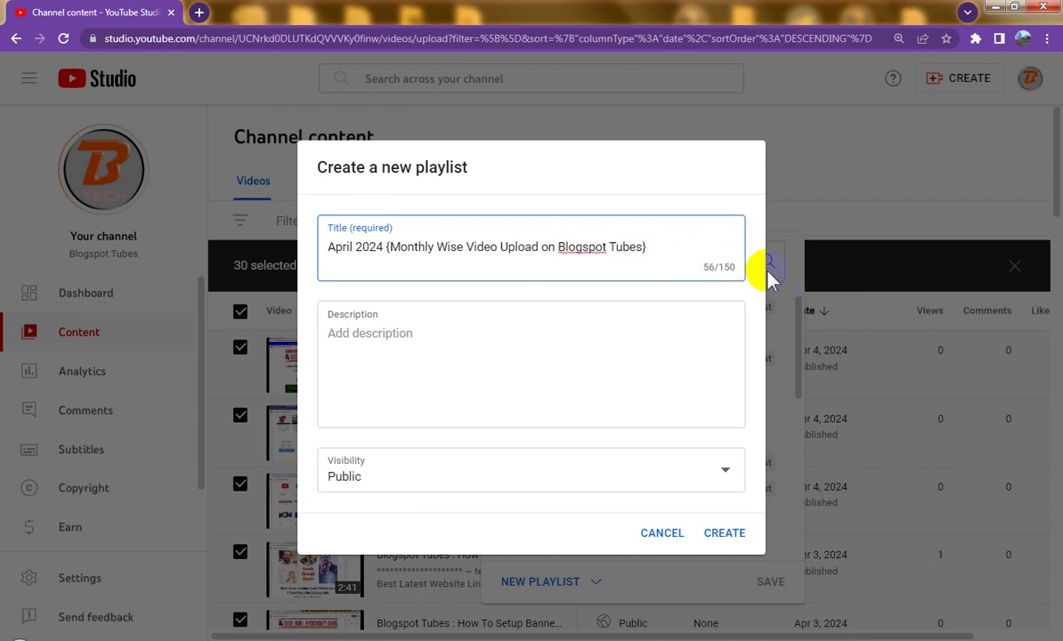
{"action": "type", "text": " Tubes Y"}
{"action": "type", "text": "ouT"}
{"action": "type", "text": "ube"}
{"action": "type", "text": " Cha"}
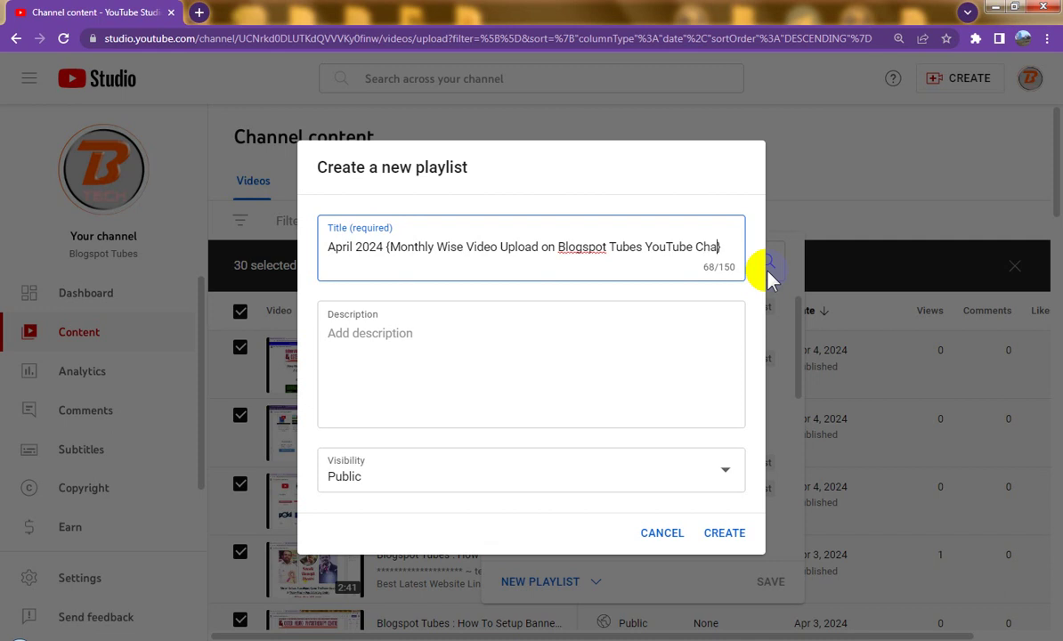
{"action": "type", "text": "nnel"}
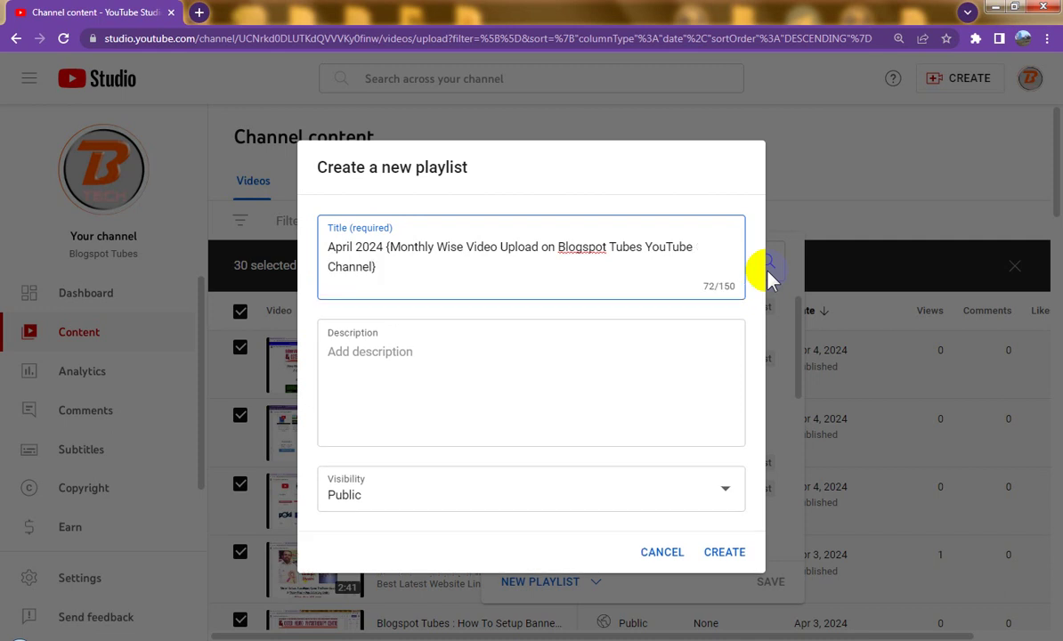
{"action": "key", "text": "ctrl+a"}
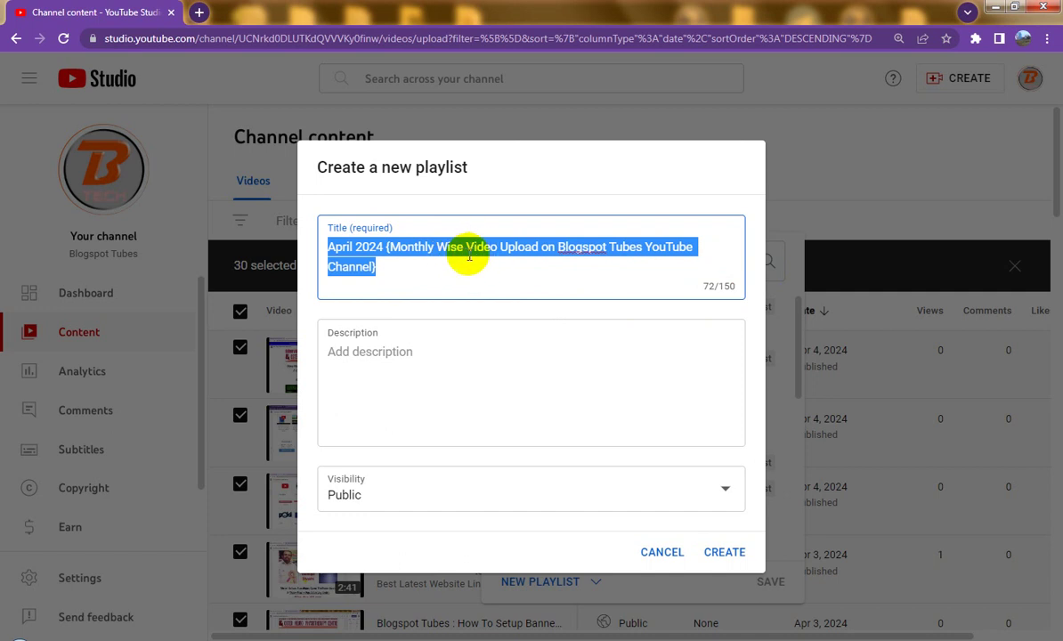
Step: Paste the full title into the description and create the April 2024 playlist
{"action": "right_click", "coordinate": [475, 252]}
{"action": "left_click", "coordinate": [512, 281]}
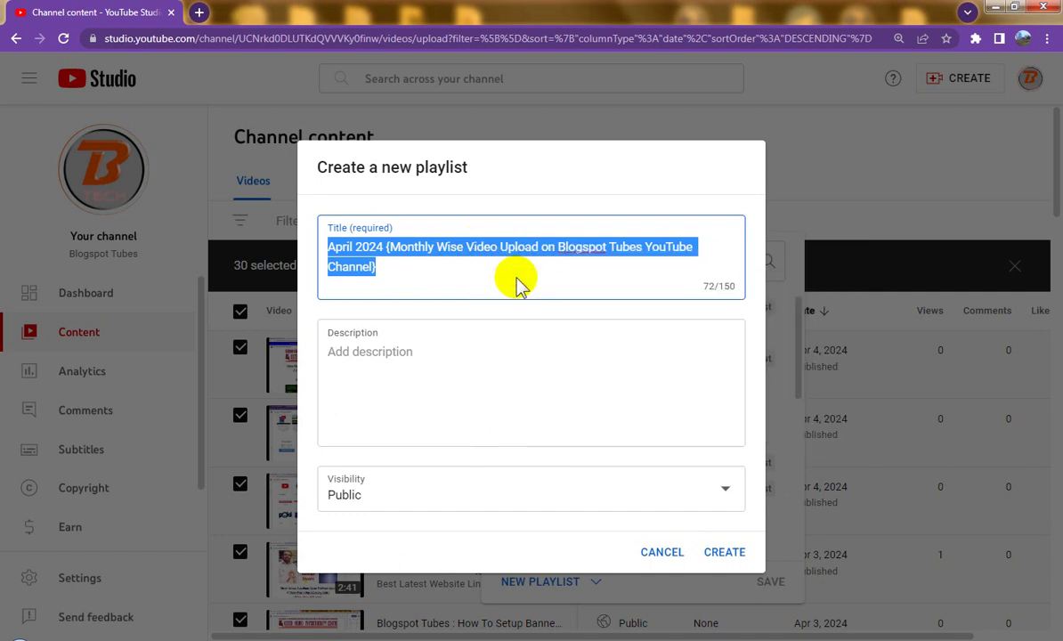
{"action": "left_click", "coordinate": [432, 356]}
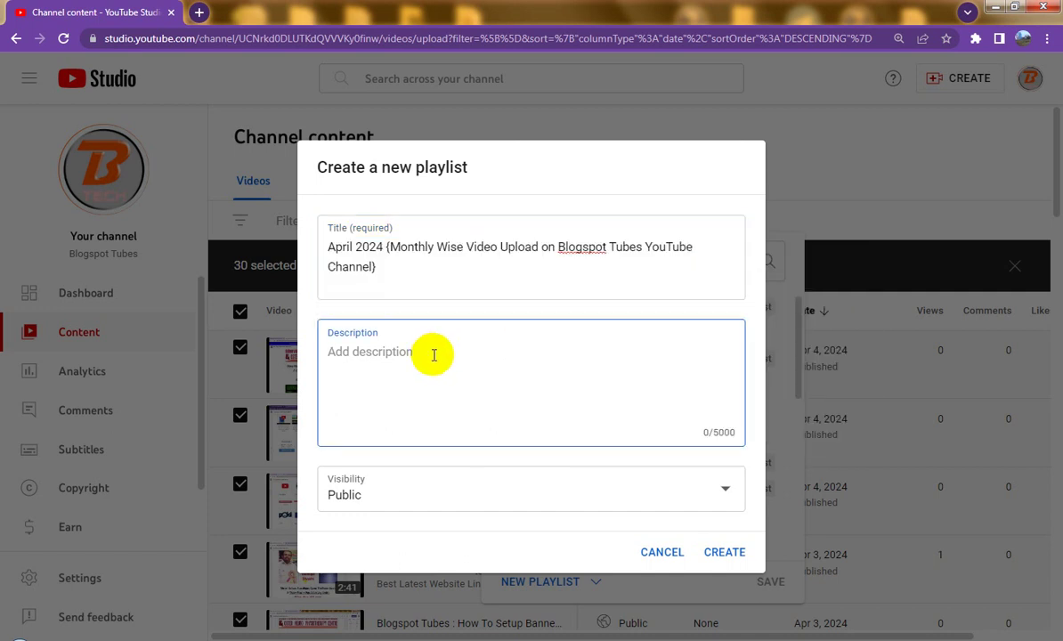
{"action": "key", "text": "ctrl+v"}
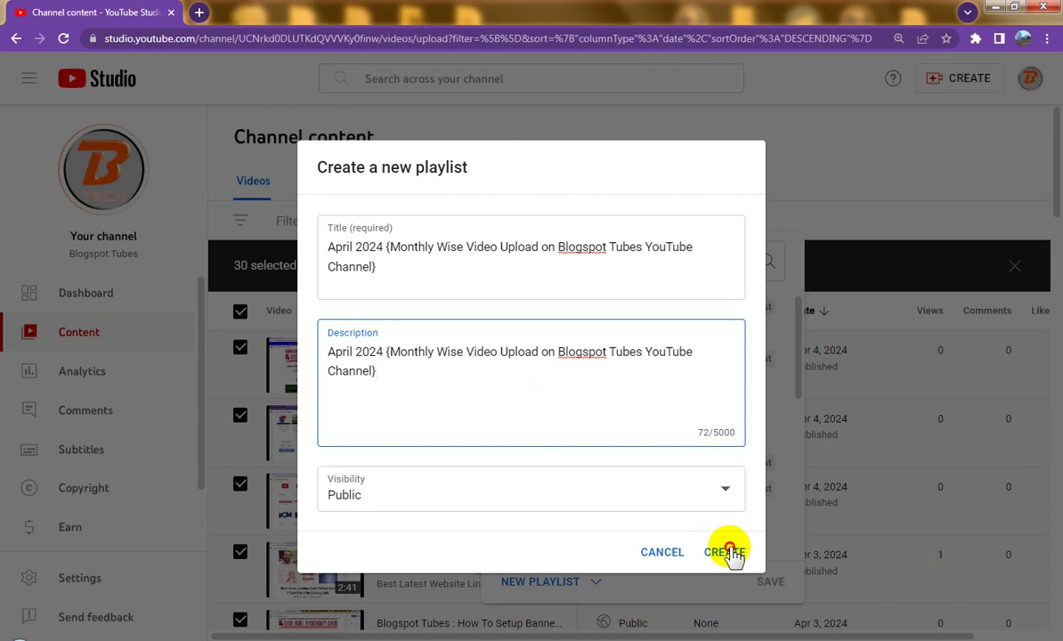
{"action": "left_click", "coordinate": [726, 552]}
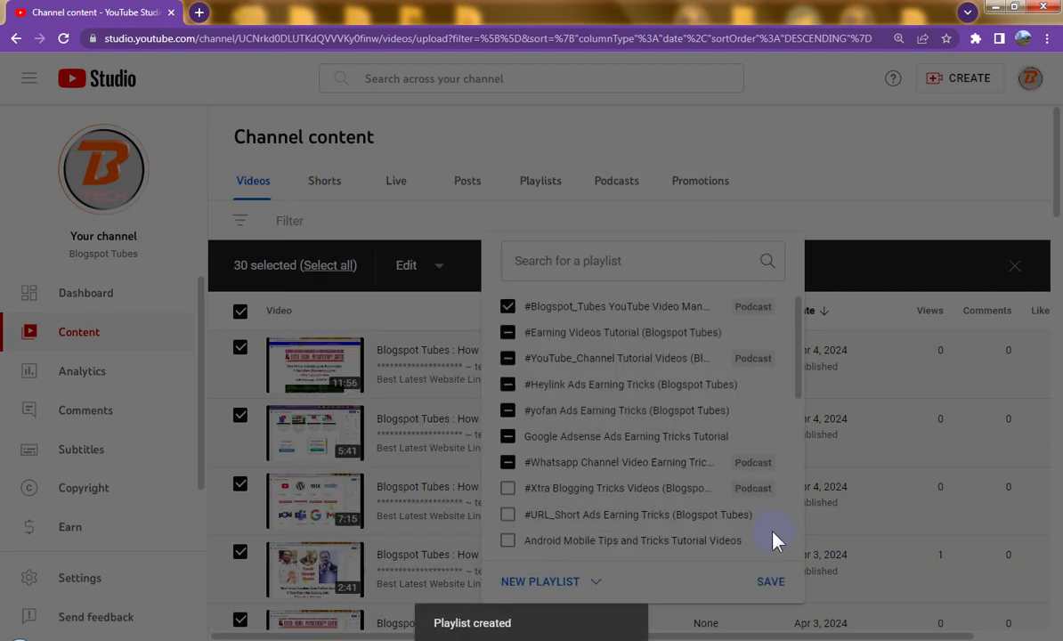
Step: Save the 30 selected videos into the new April 2024 playlist
{"action": "left_click", "coordinate": [774, 540]}
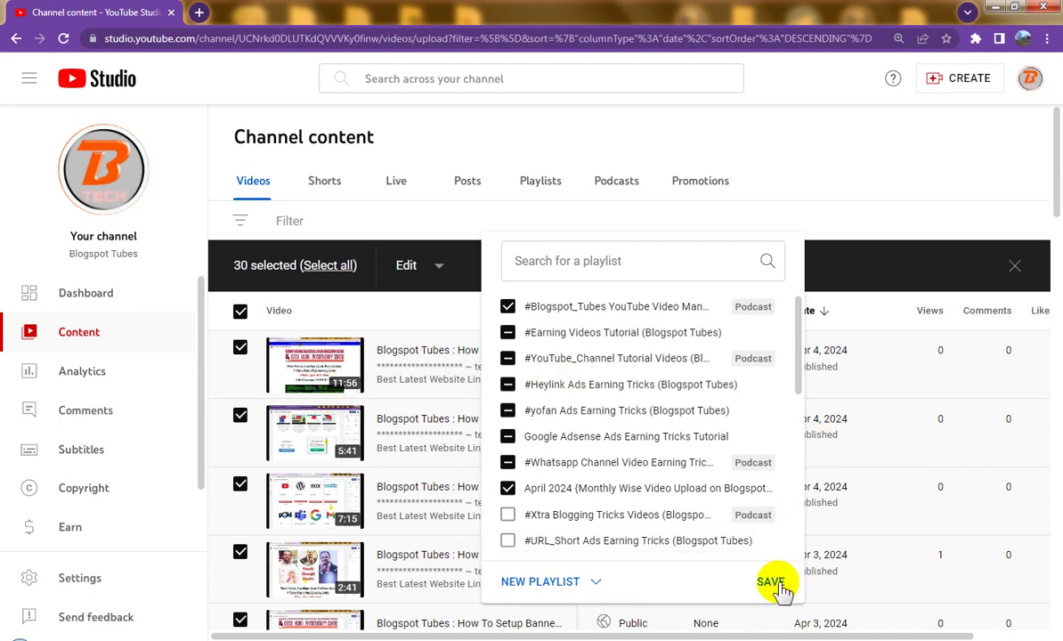
{"action": "left_click", "coordinate": [771, 583]}
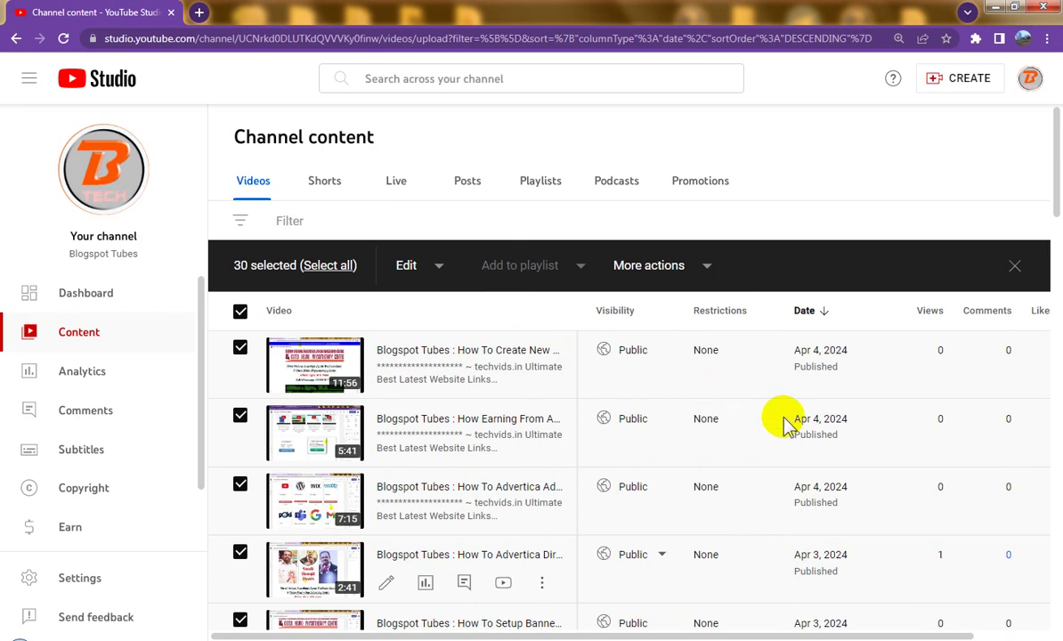
Step: Scroll the Content list to the Apr 1, 2024 uploads
{"action": "scroll", "coordinate": [784, 425], "scroll_direction": "down", "scroll_amount": 3}
{"action": "scroll", "coordinate": [783, 425], "scroll_direction": "down", "scroll_amount": 2}
{"action": "scroll", "coordinate": [784, 425], "scroll_direction": "down", "scroll_amount": 2}
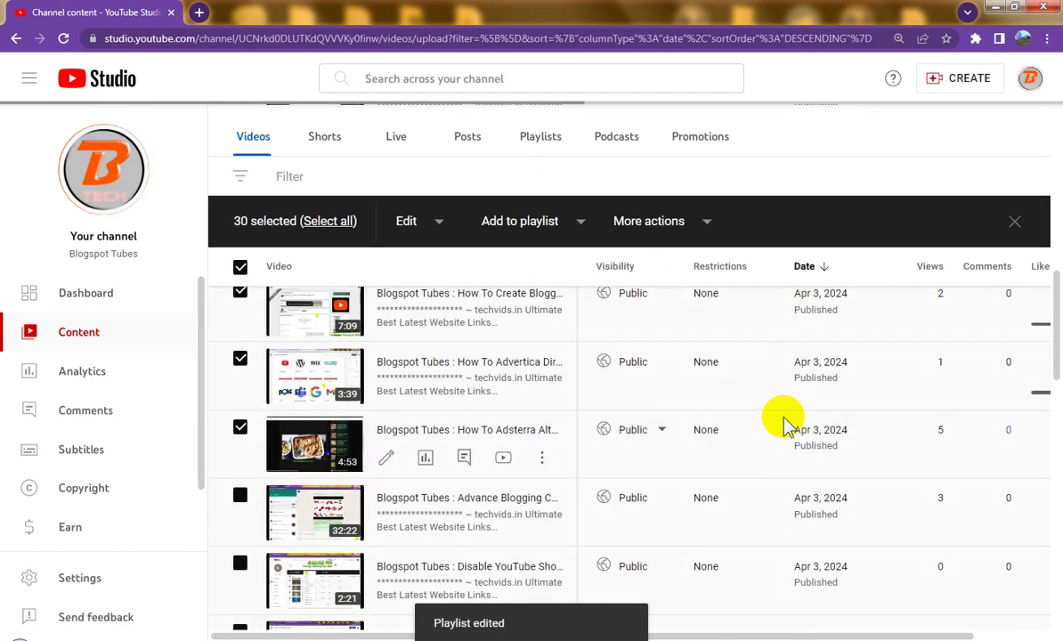
{"action": "scroll", "coordinate": [802, 445], "scroll_direction": "down", "scroll_amount": 5}
{"action": "scroll", "coordinate": [818, 467], "scroll_direction": "down", "scroll_amount": 5}
{"action": "scroll", "coordinate": [836, 470], "scroll_direction": "down", "scroll_amount": 5}
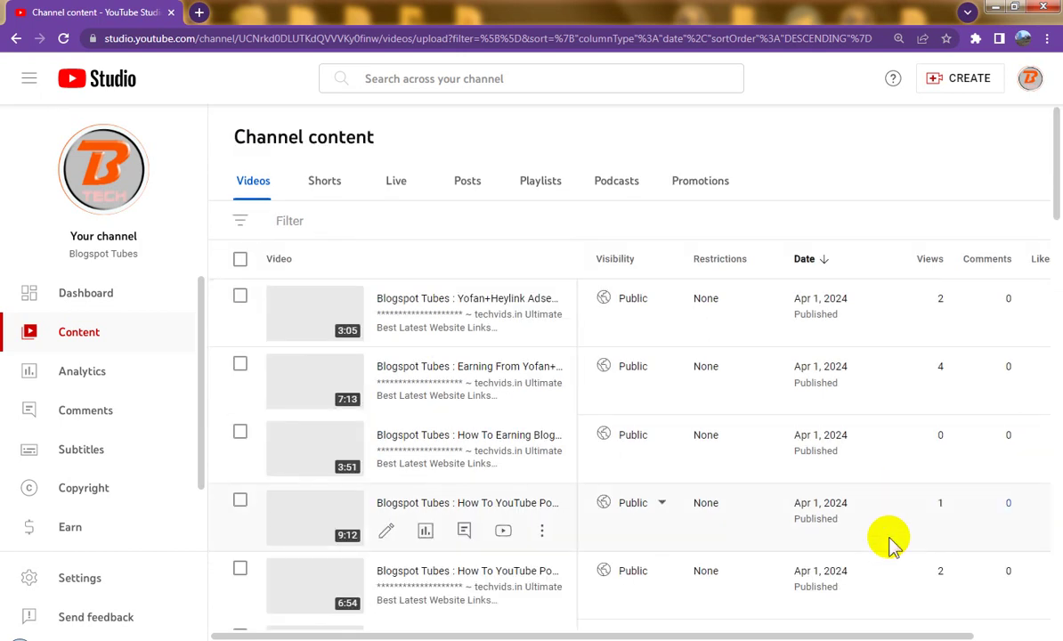
{"action": "scroll", "coordinate": [890, 542], "scroll_direction": "down", "scroll_amount": 4}
{"action": "scroll", "coordinate": [890, 542], "scroll_direction": "down", "scroll_amount": 4}
{"action": "scroll", "coordinate": [890, 541], "scroll_direction": "up", "scroll_amount": 3}
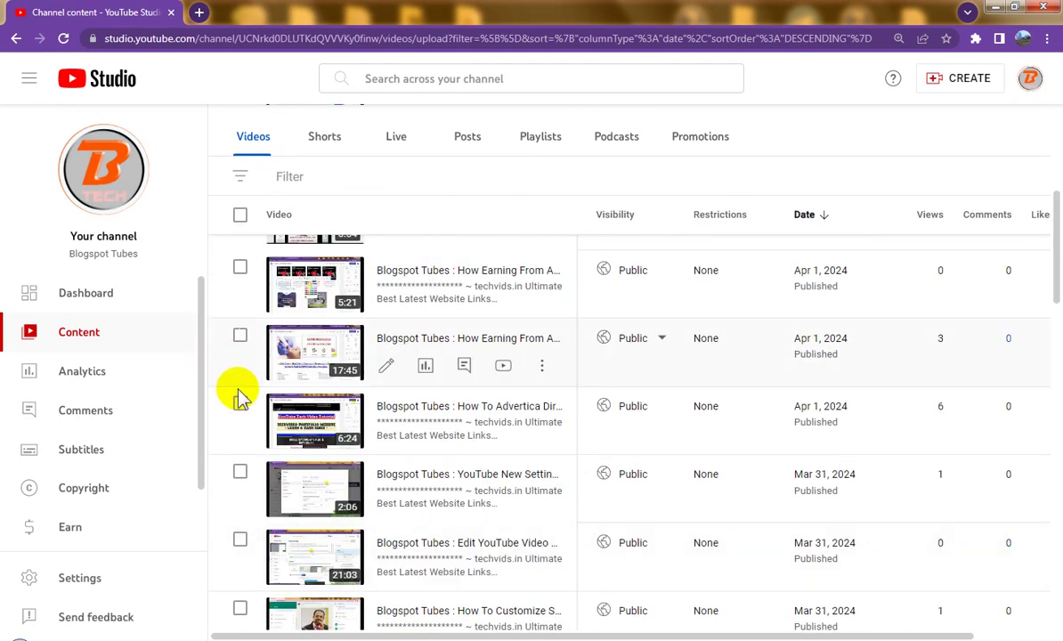
{"action": "mouse_move", "coordinate": [481, 352]}
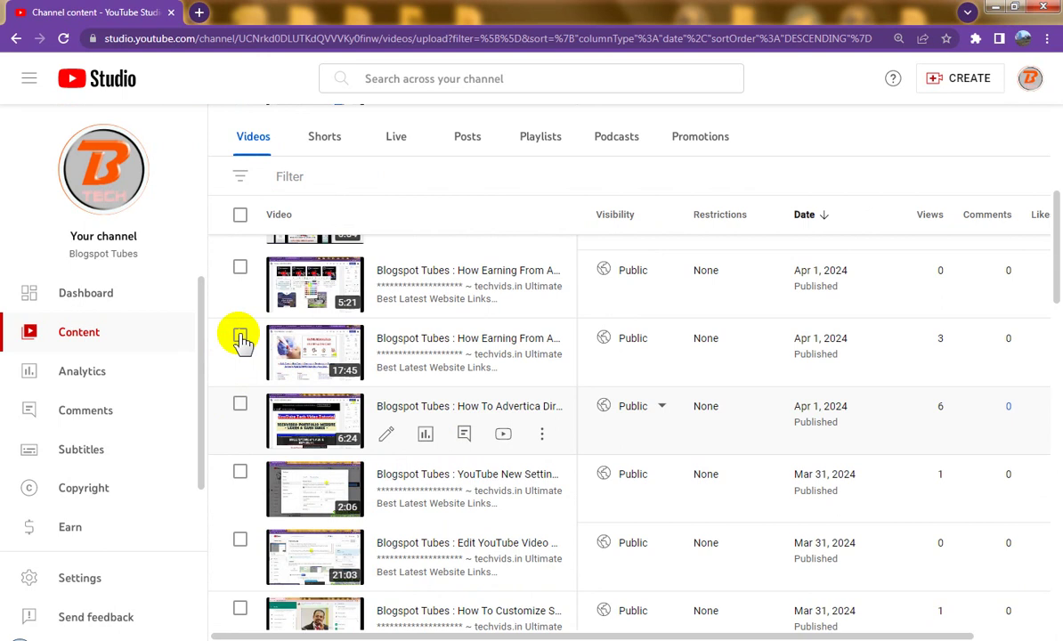
{"action": "mouse_move", "coordinate": [552, 365]}
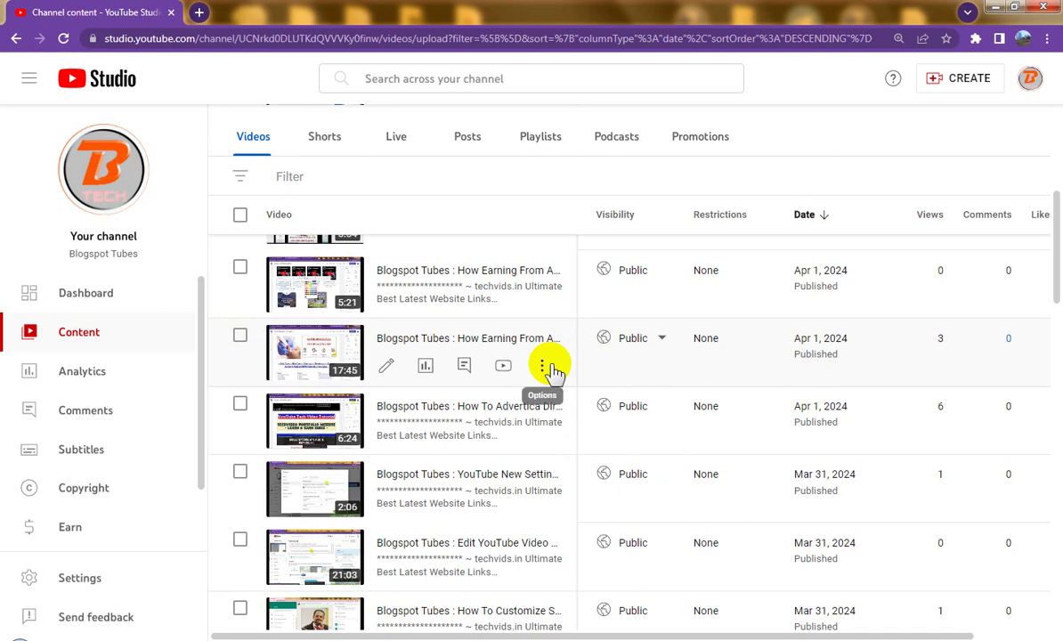
{"action": "scroll", "coordinate": [552, 369], "scroll_direction": "up", "scroll_amount": 2}
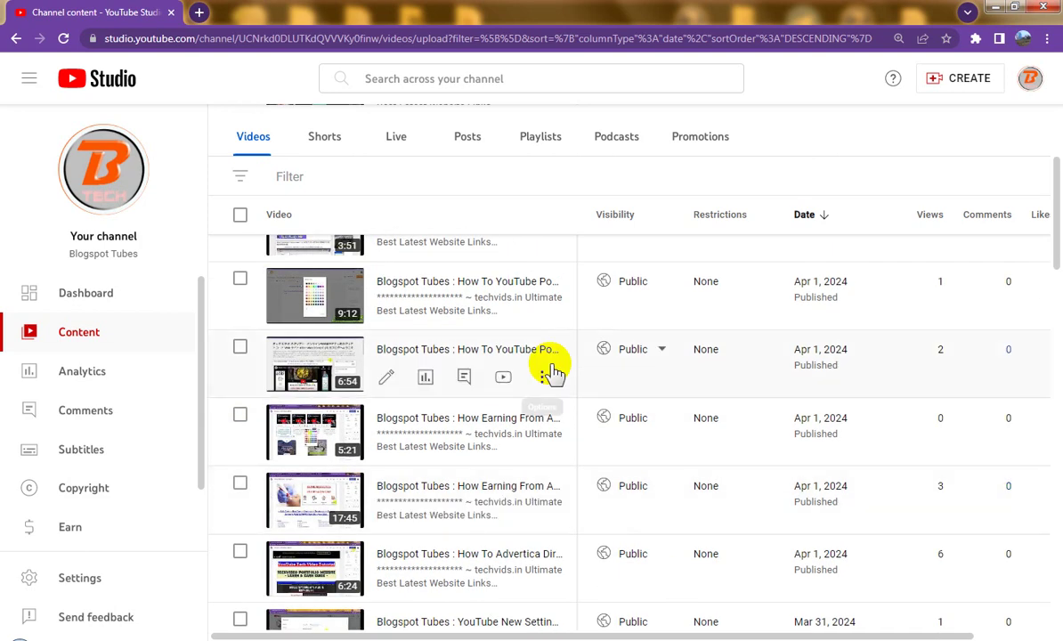
{"action": "scroll", "coordinate": [552, 369], "scroll_direction": "up", "scroll_amount": 2}
{"action": "scroll", "coordinate": [552, 369], "scroll_direction": "up", "scroll_amount": 1}
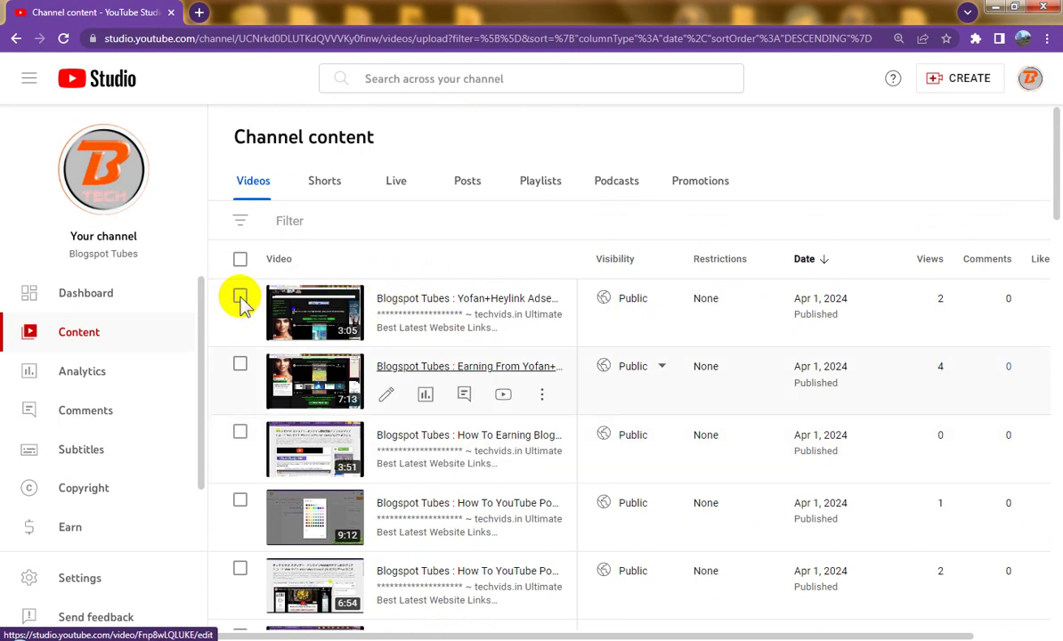
{"action": "mouse_move", "coordinate": [241, 298]}
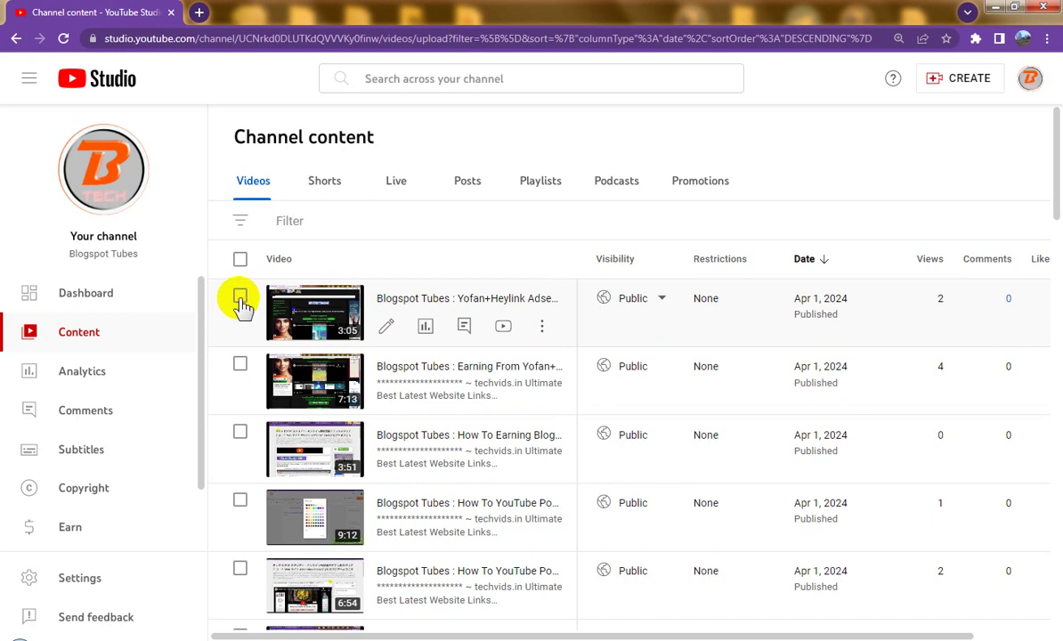
Step: Tick the first three Apr 1, 2024 rows so three videos are selected
{"action": "left_click", "coordinate": [241, 298]}
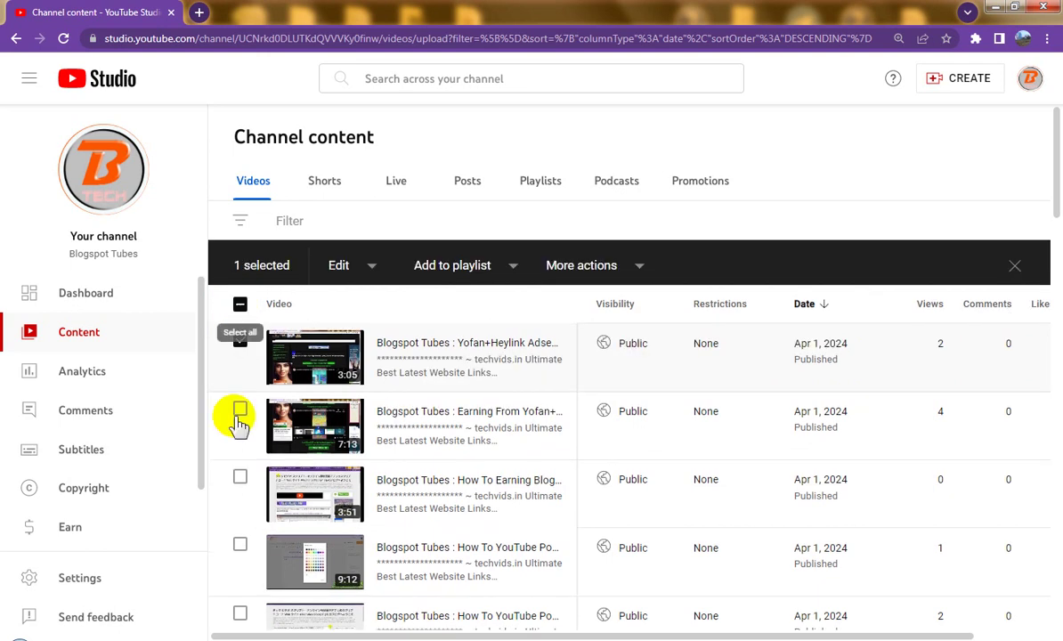
{"action": "mouse_move", "coordinate": [677, 442]}
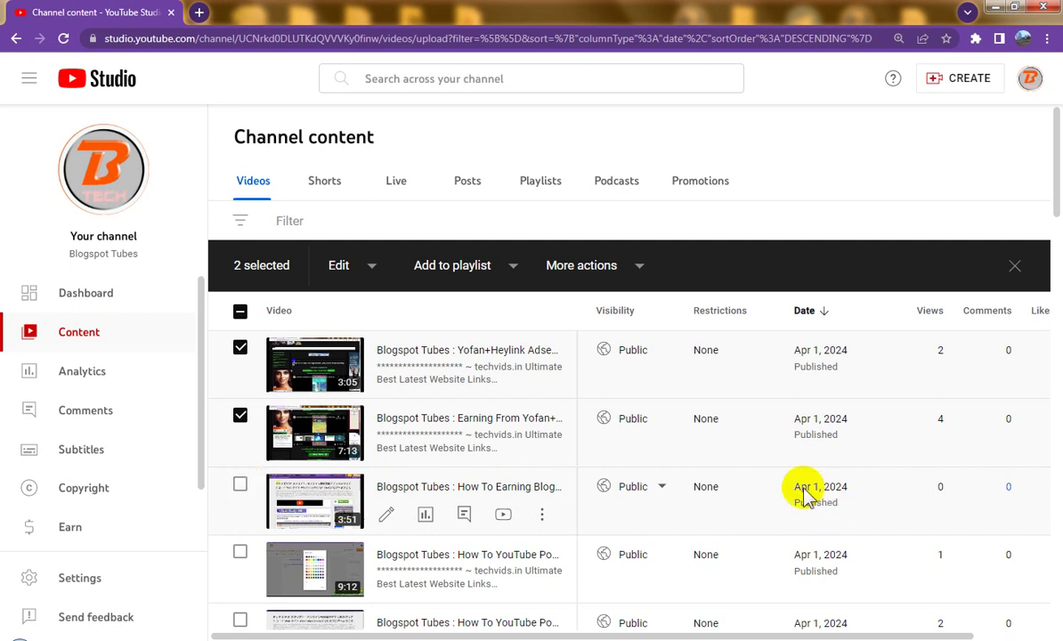
{"action": "scroll", "coordinate": [818, 499], "scroll_direction": "down", "scroll_amount": 2}
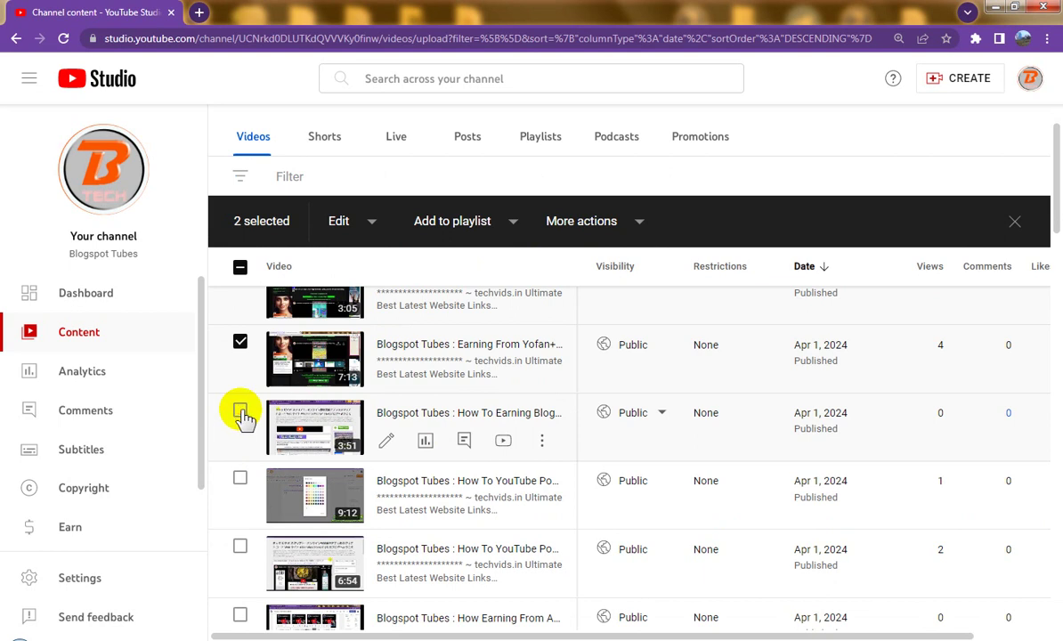
{"action": "left_click", "coordinate": [240, 412]}
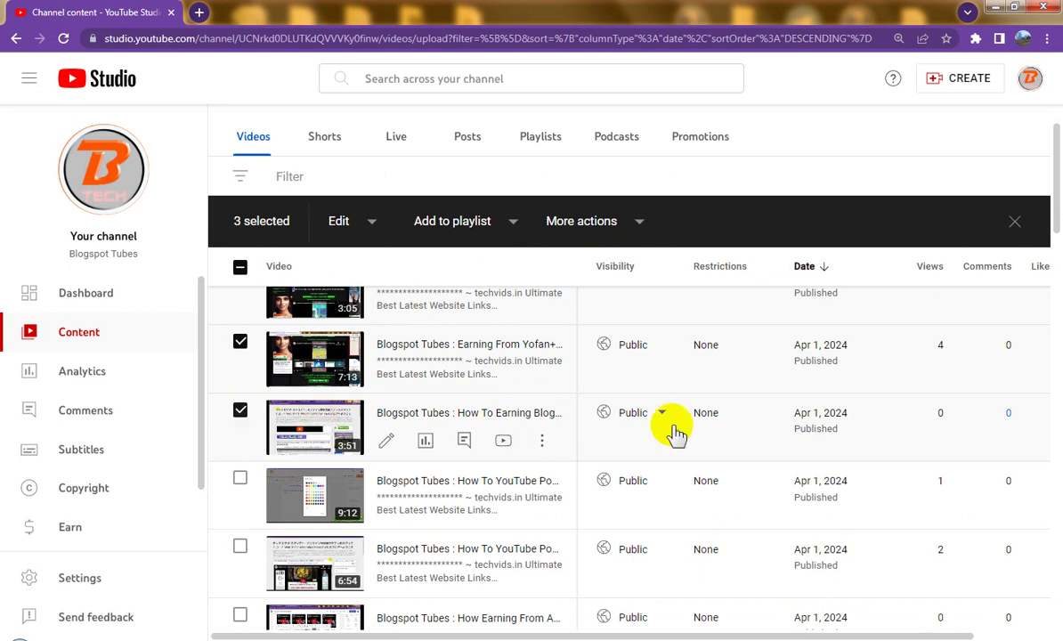
{"action": "left_click", "coordinate": [240, 481]}
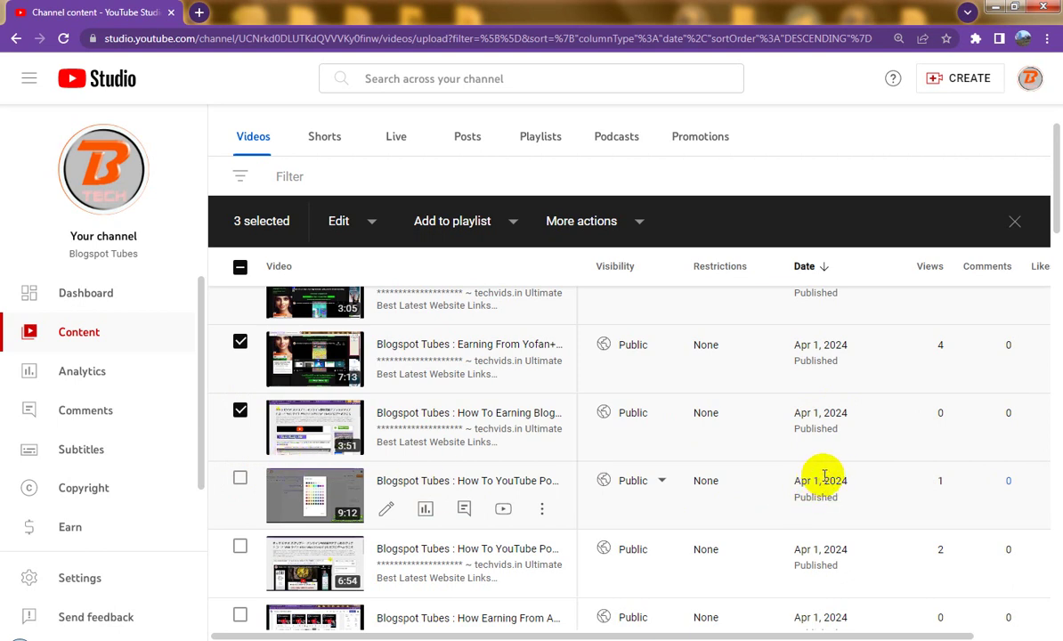
{"action": "scroll", "coordinate": [824, 476], "scroll_direction": "down", "scroll_amount": 1}
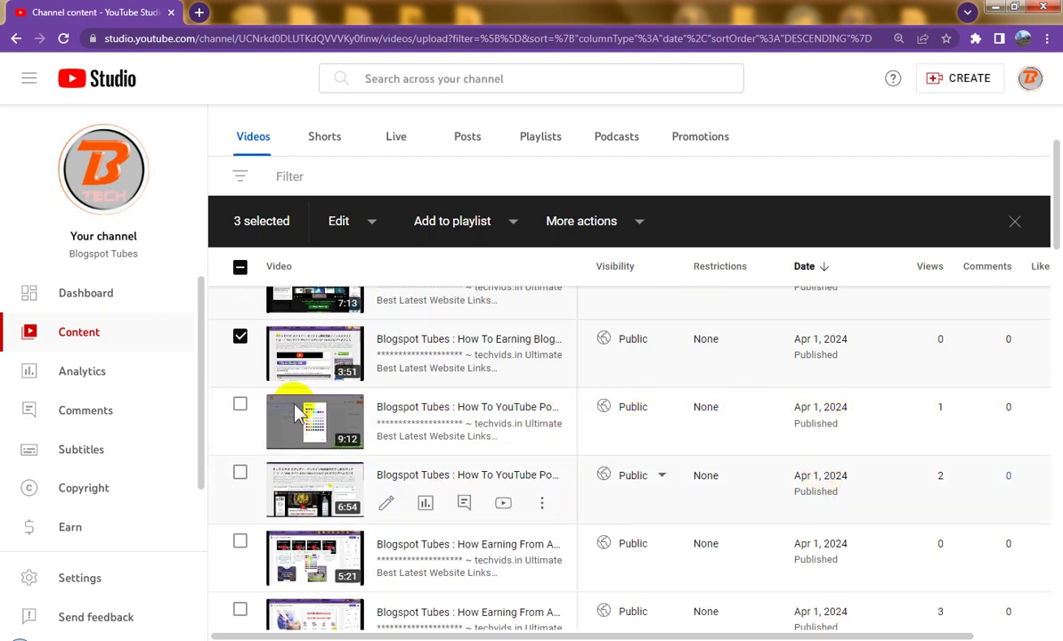
Step: Add the 9:12 and 6:54 Apr 1 videos, completing all eight Apr 1 uploads
{"action": "left_click", "coordinate": [240, 407]}
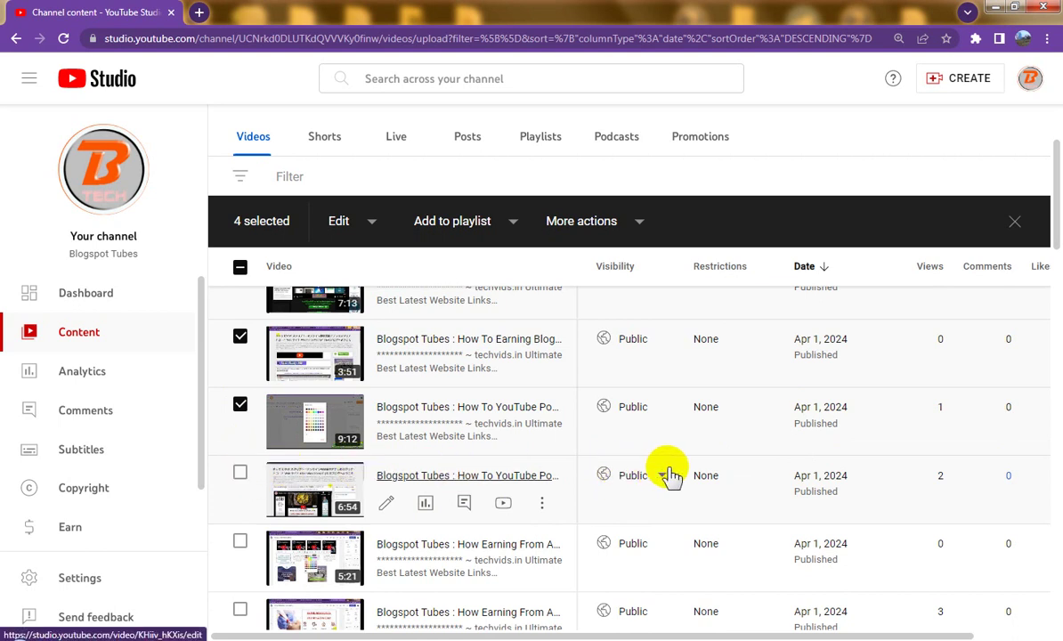
{"action": "scroll", "coordinate": [736, 492], "scroll_direction": "down", "scroll_amount": 1}
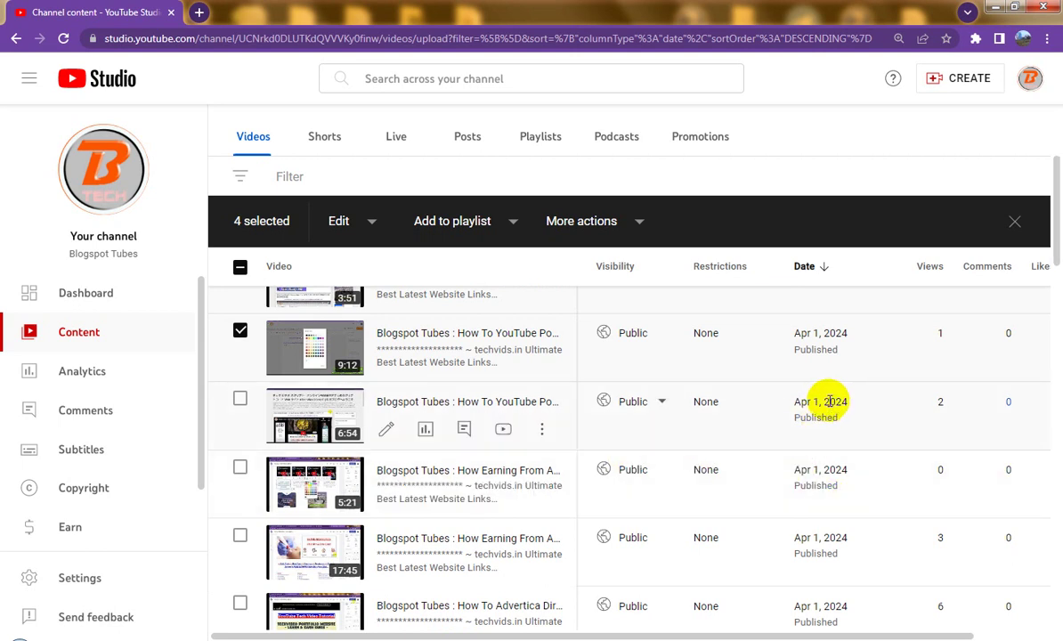
{"action": "left_click", "coordinate": [241, 401]}
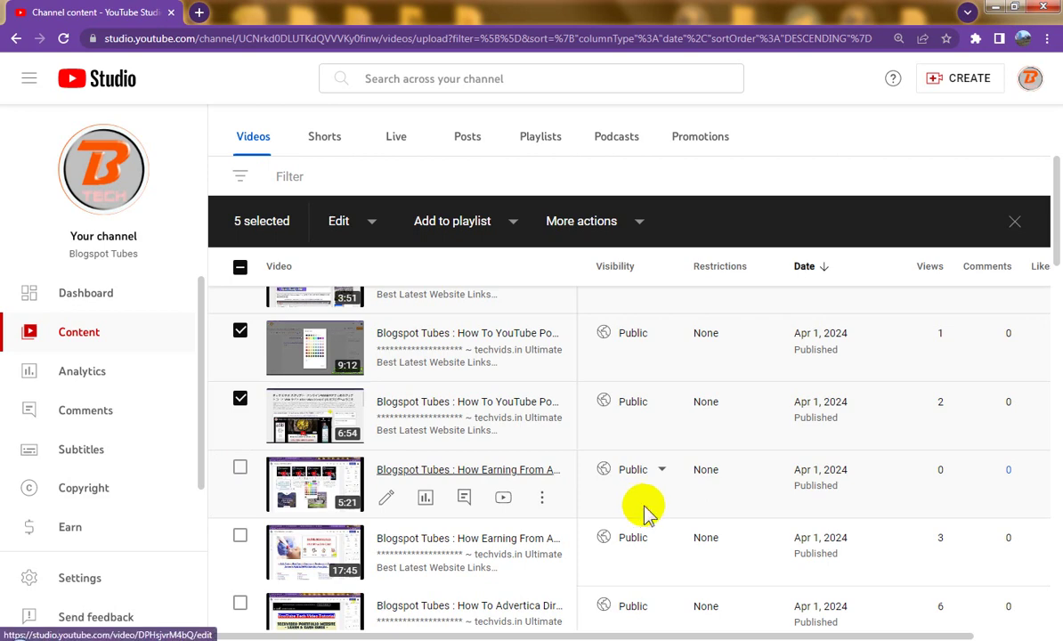
{"action": "scroll", "coordinate": [645, 512], "scroll_direction": "down", "scroll_amount": 1}
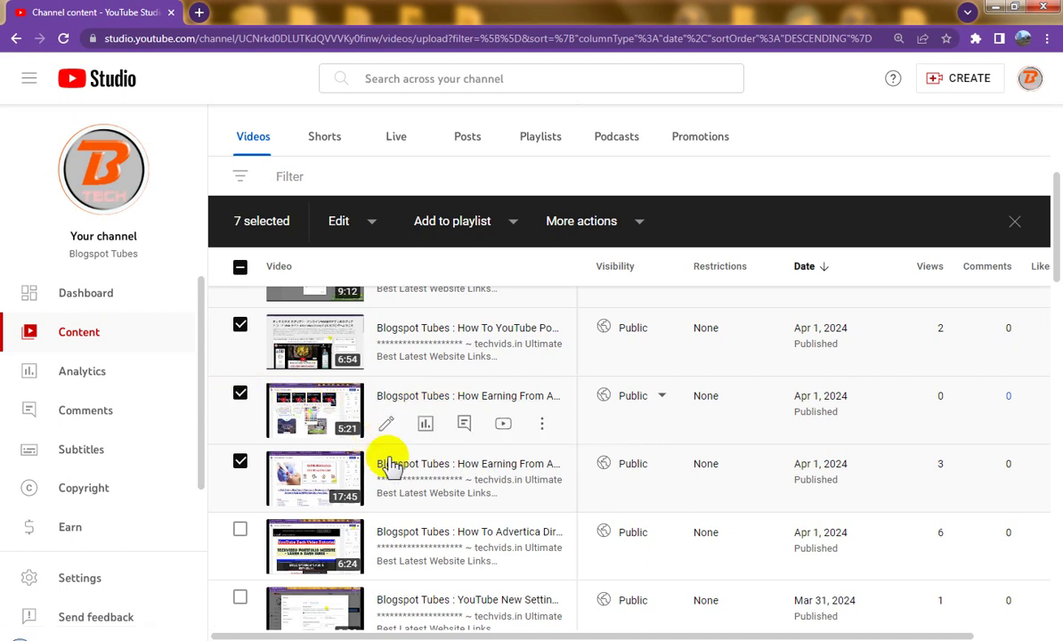
{"action": "scroll", "coordinate": [409, 470], "scroll_direction": "down", "scroll_amount": 3}
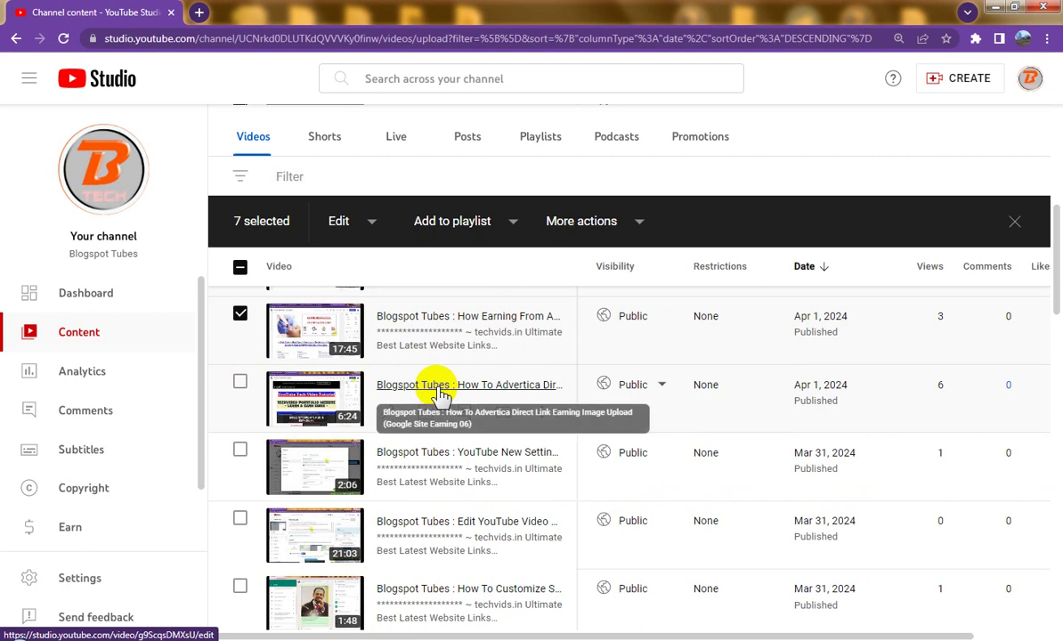
{"action": "mouse_move", "coordinate": [391, 612]}
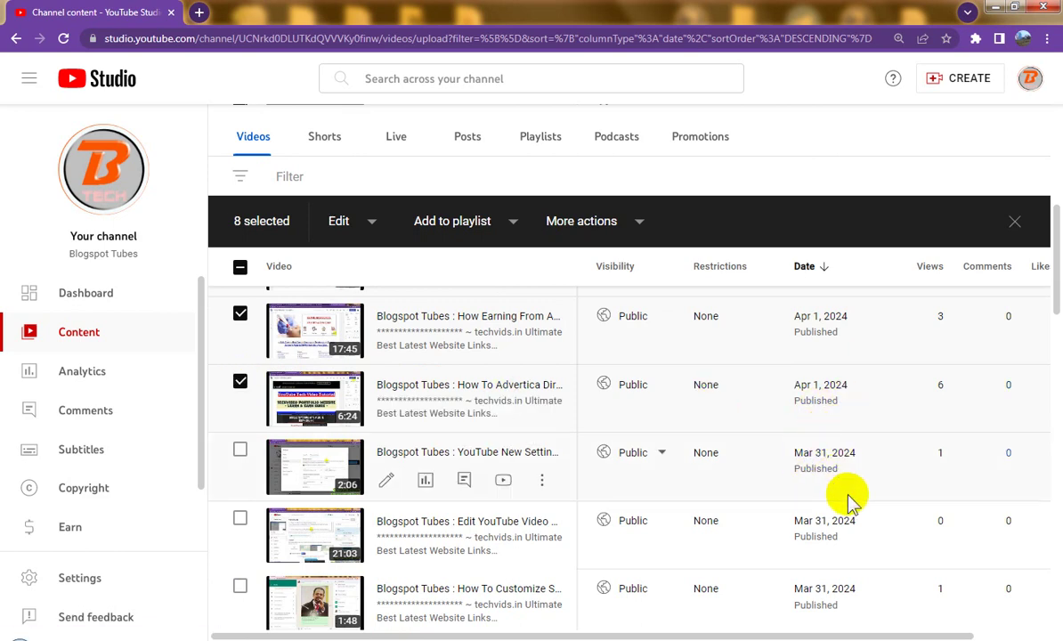
{"action": "scroll", "coordinate": [847, 498], "scroll_direction": "up", "scroll_amount": 3}
{"action": "scroll", "coordinate": [847, 498], "scroll_direction": "up", "scroll_amount": 3}
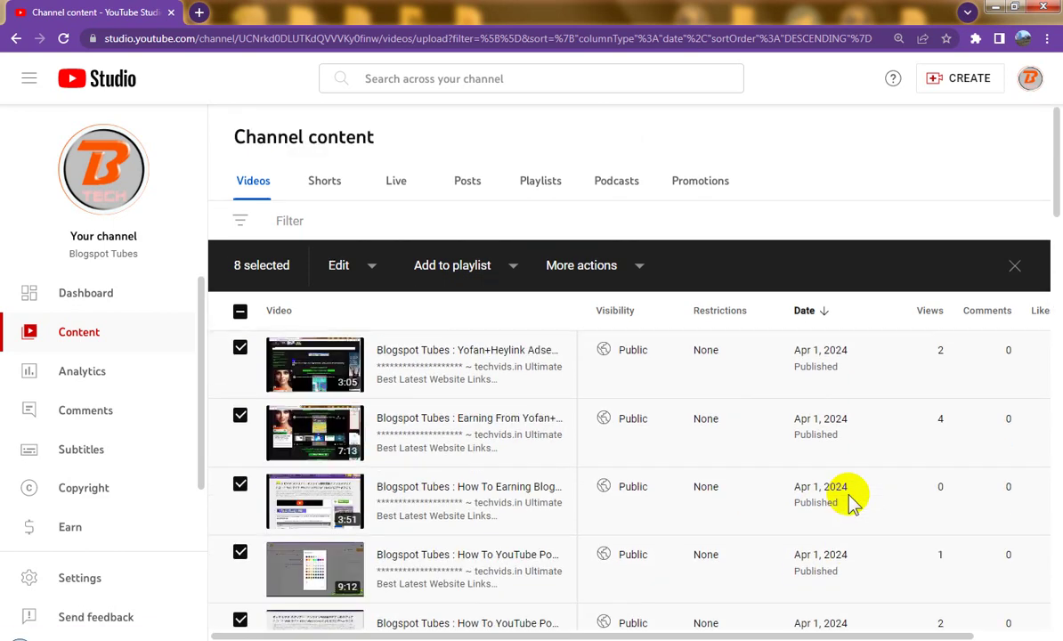
{"action": "scroll", "coordinate": [847, 498], "scroll_direction": "down", "scroll_amount": 3}
{"action": "scroll", "coordinate": [846, 499], "scroll_direction": "down", "scroll_amount": 3}
{"action": "scroll", "coordinate": [847, 501], "scroll_direction": "down", "scroll_amount": 1}
{"action": "scroll", "coordinate": [847, 501], "scroll_direction": "up", "scroll_amount": 2}
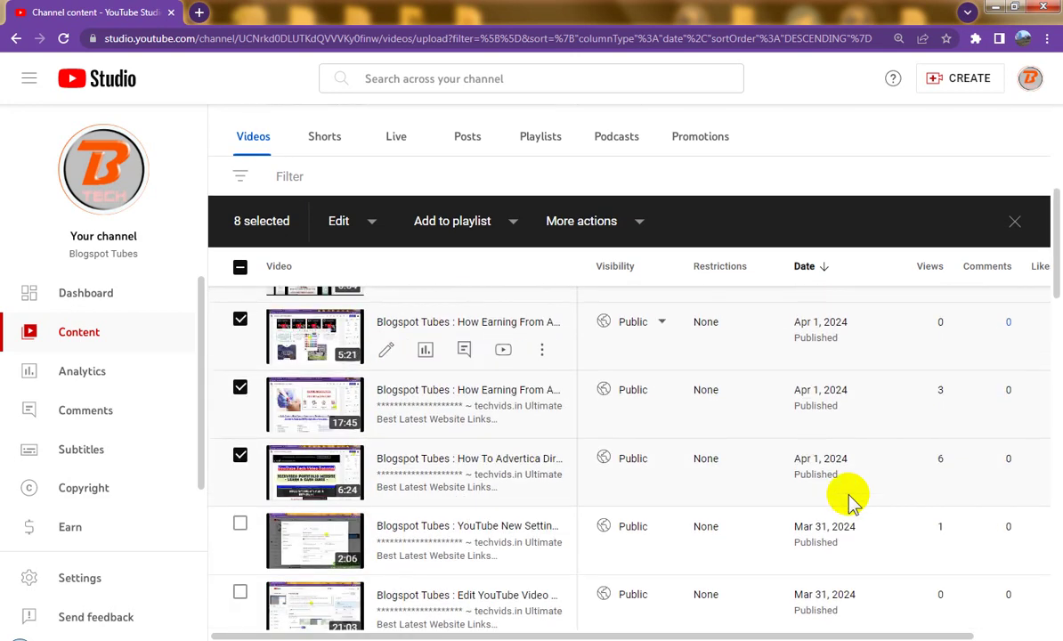
{"action": "scroll", "coordinate": [846, 501], "scroll_direction": "up", "scroll_amount": 2}
{"action": "scroll", "coordinate": [847, 501], "scroll_direction": "up", "scroll_amount": 1}
{"action": "scroll", "coordinate": [846, 501], "scroll_direction": "up", "scroll_amount": 2}
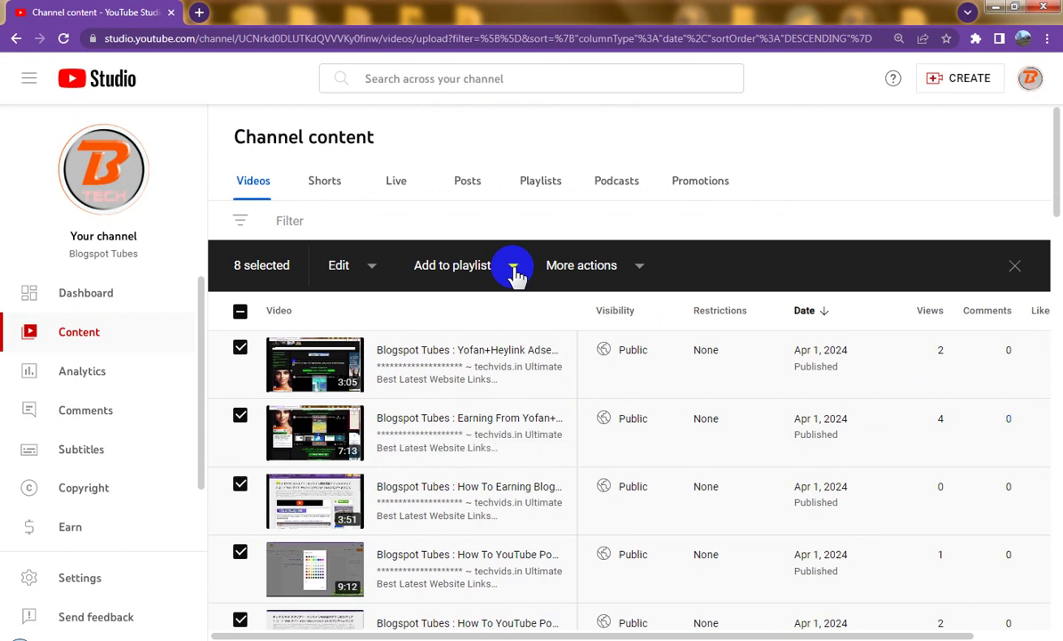
Step: Save the eight selected Apr 1 videos to the April 2024 monthly playlist
{"action": "left_click", "coordinate": [515, 271]}
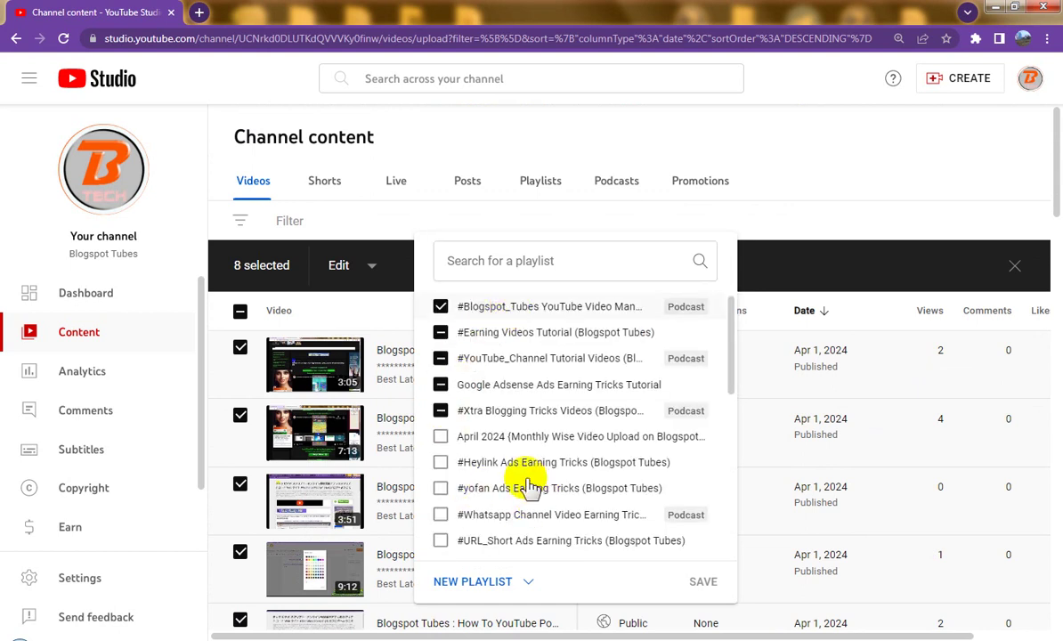
{"action": "left_click", "coordinate": [441, 439]}
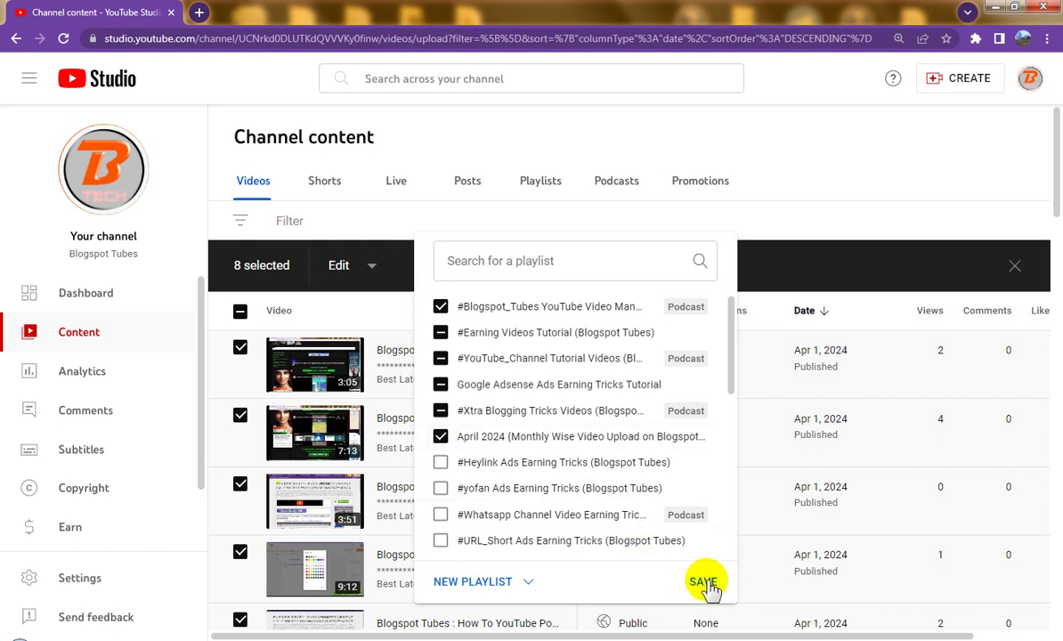
{"action": "left_click", "coordinate": [703, 582]}
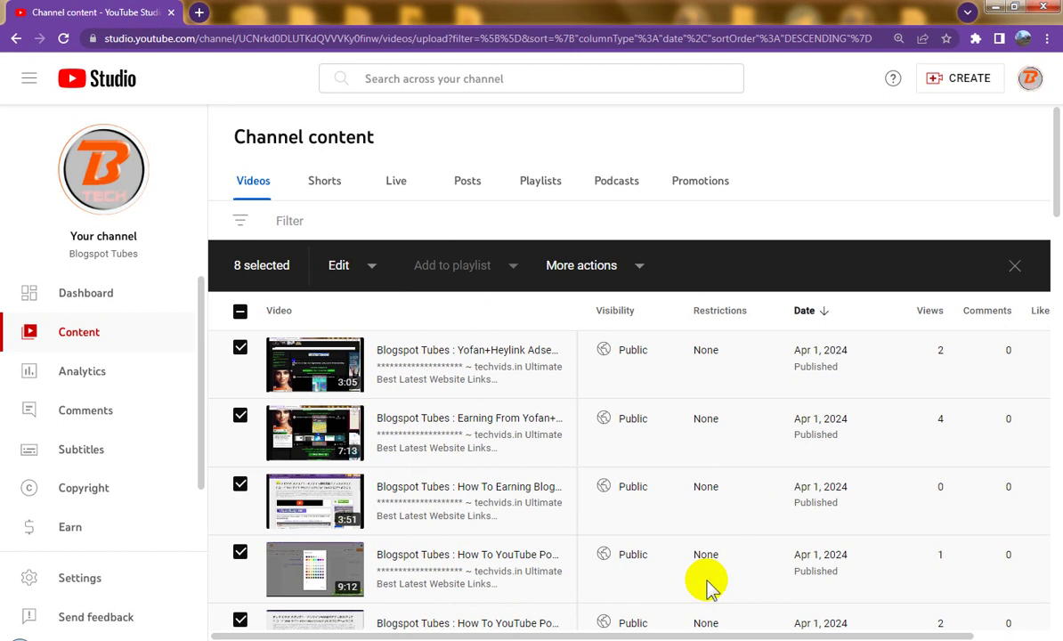
{"action": "mouse_move", "coordinate": [806, 311]}
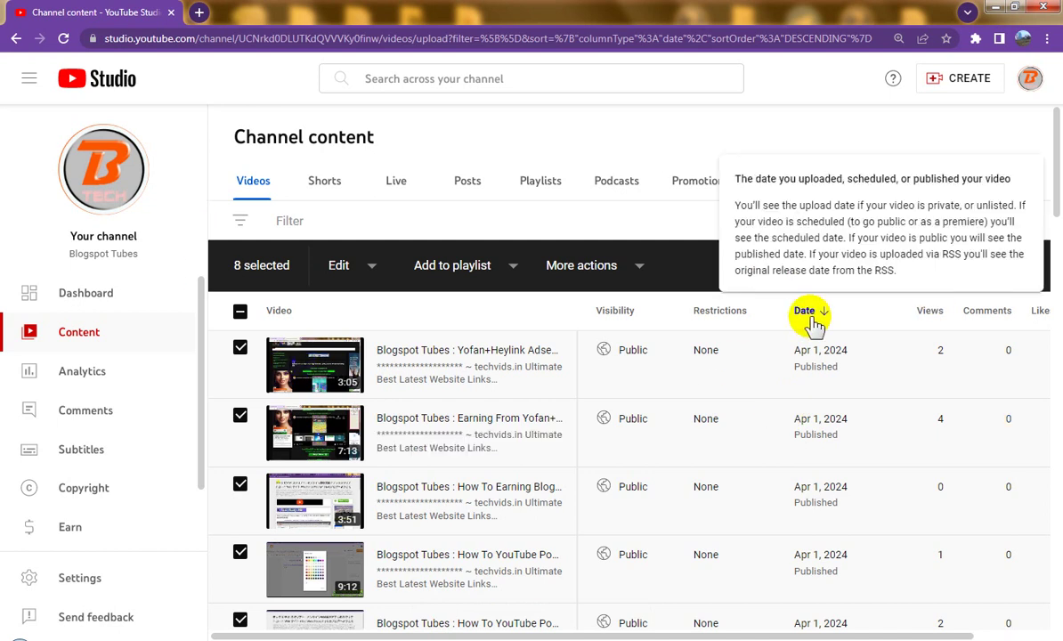
Step: Sort the videos oldest first, check the April 2024 playlist holds 38 videos, and return
{"action": "left_click", "coordinate": [813, 321]}
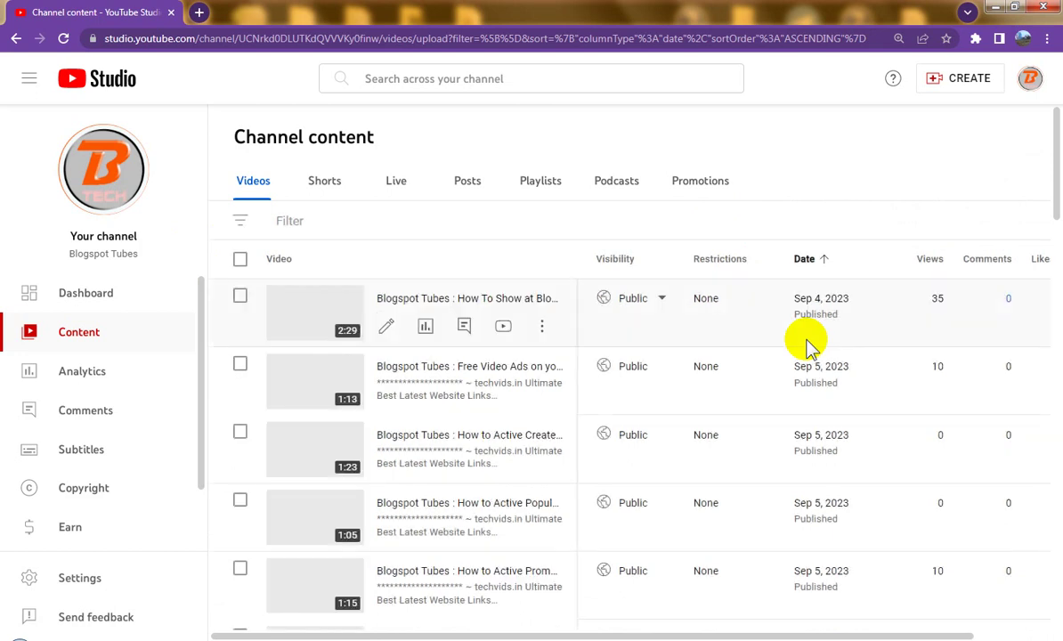
{"action": "left_click", "coordinate": [542, 182]}
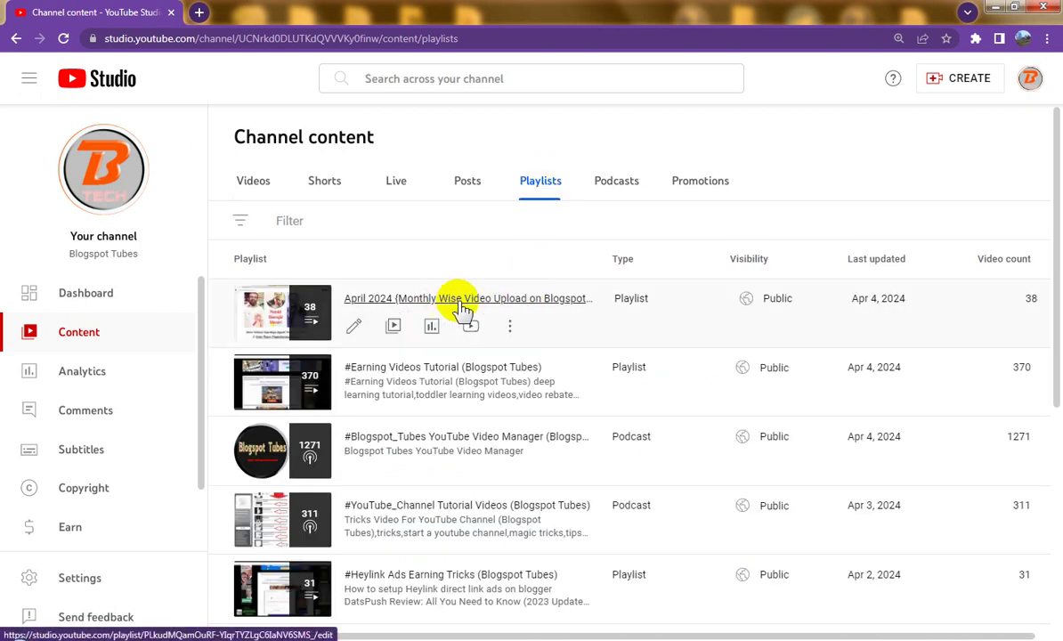
{"action": "mouse_move", "coordinate": [463, 312]}
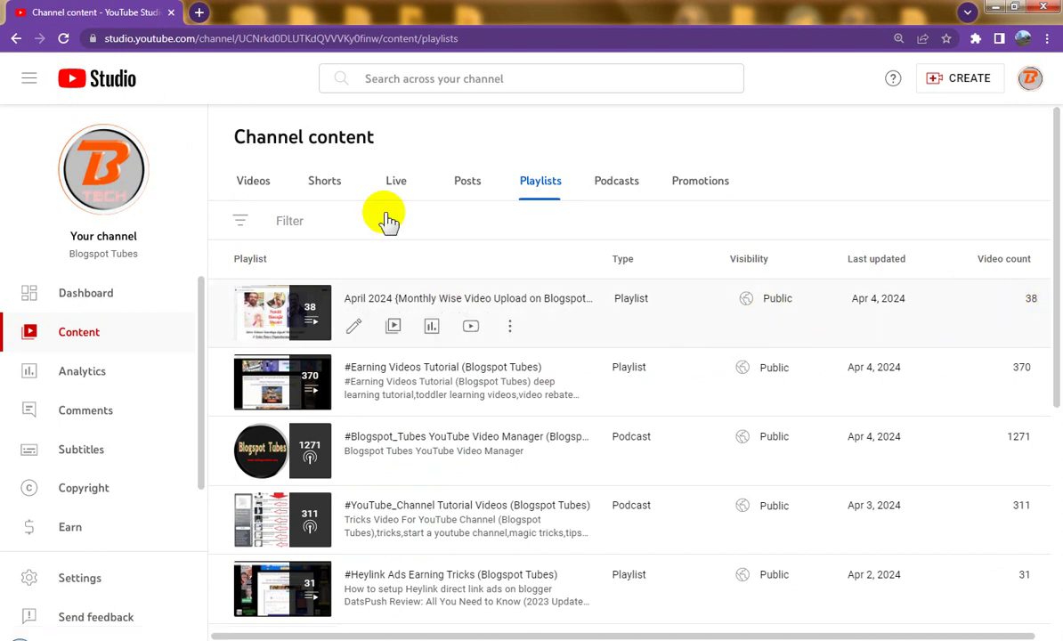
{"action": "left_click", "coordinate": [248, 183]}
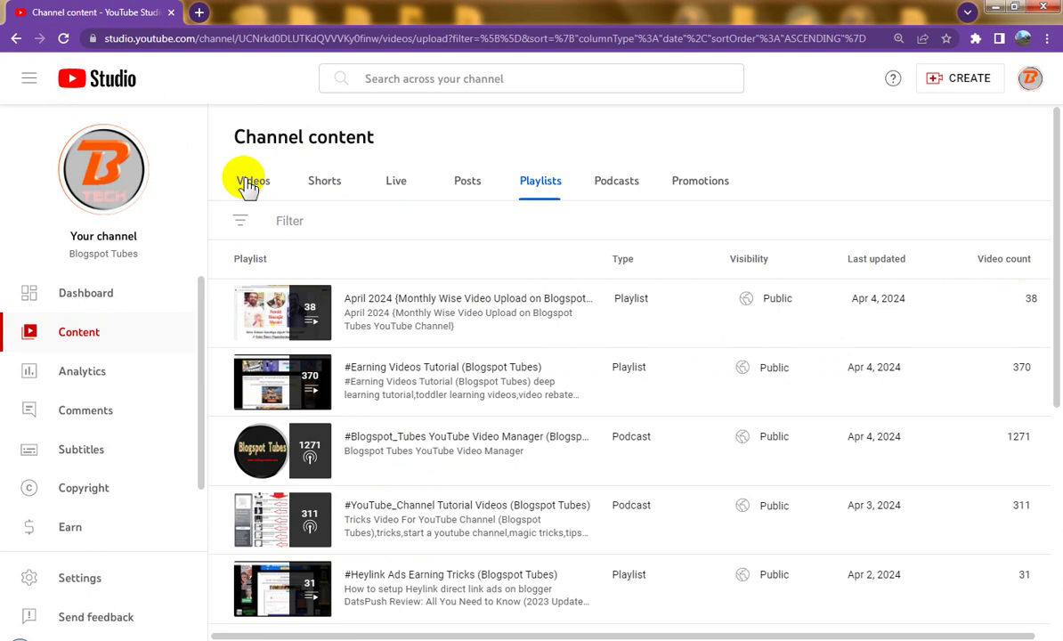
Step: Go back to the Videos list and review the oldest uploads, starting Sep 4, 2023
{"action": "left_click", "coordinate": [252, 181]}
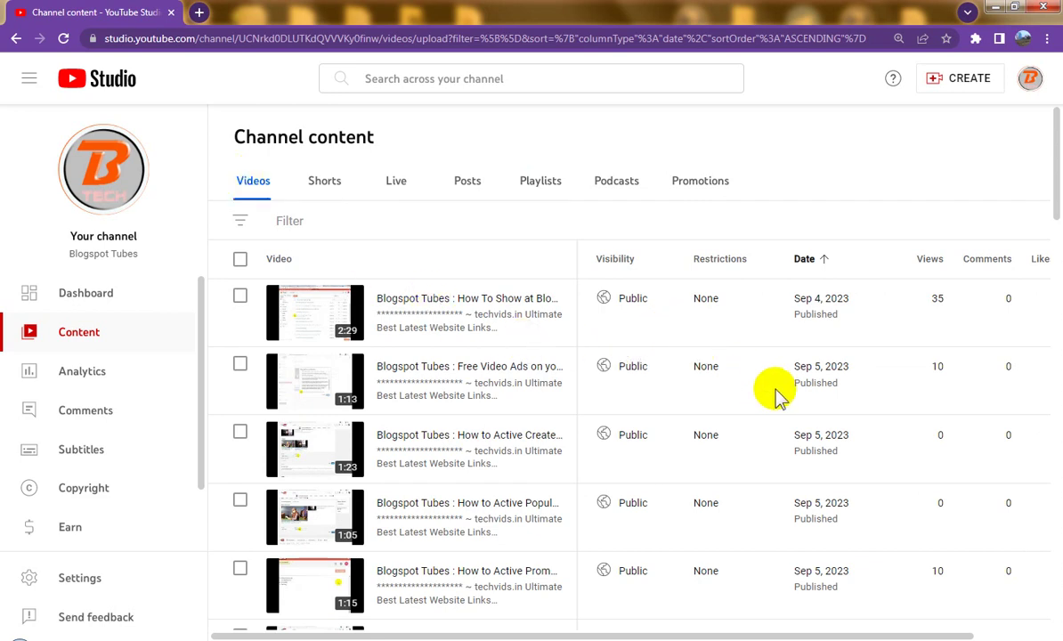
{"action": "scroll", "coordinate": [774, 392], "scroll_direction": "down", "scroll_amount": 4}
{"action": "scroll", "coordinate": [775, 392], "scroll_direction": "down", "scroll_amount": 4}
{"action": "scroll", "coordinate": [774, 392], "scroll_direction": "down", "scroll_amount": 4}
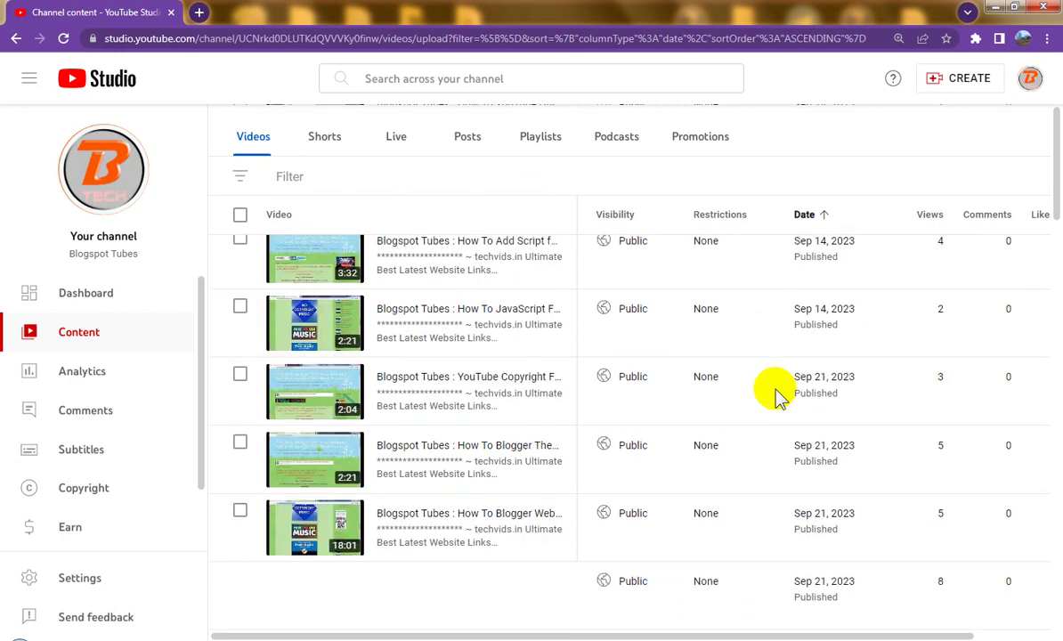
{"action": "scroll", "coordinate": [775, 391], "scroll_direction": "down", "scroll_amount": 4}
{"action": "scroll", "coordinate": [775, 392], "scroll_direction": "up", "scroll_amount": 4}
{"action": "scroll", "coordinate": [775, 392], "scroll_direction": "up", "scroll_amount": 4}
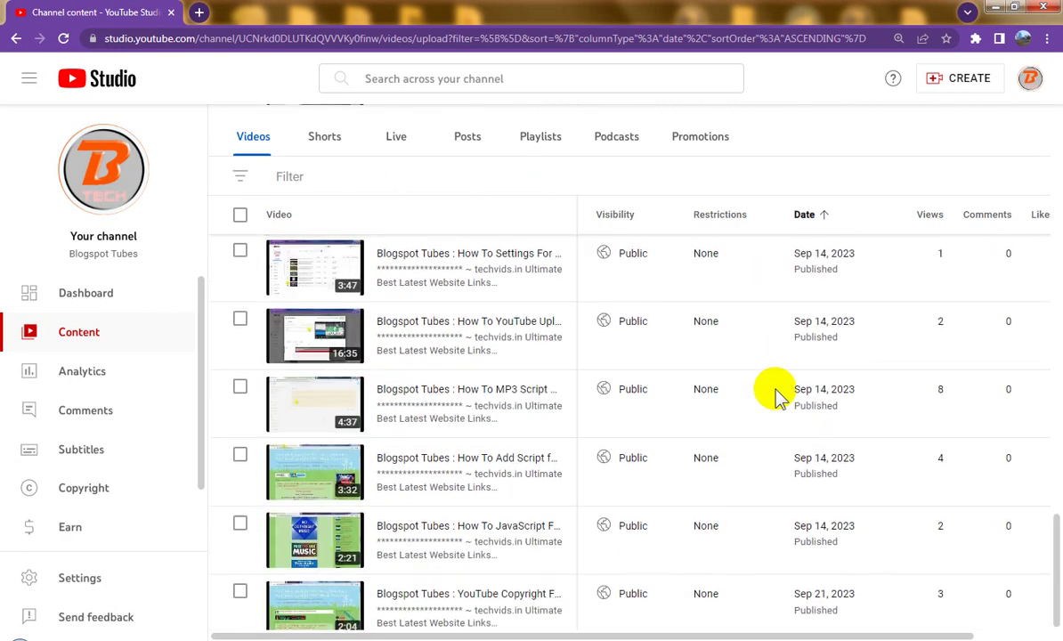
{"action": "scroll", "coordinate": [774, 392], "scroll_direction": "up", "scroll_amount": 4}
{"action": "scroll", "coordinate": [775, 392], "scroll_direction": "up", "scroll_amount": 3}
{"action": "scroll", "coordinate": [775, 392], "scroll_direction": "up", "scroll_amount": 2}
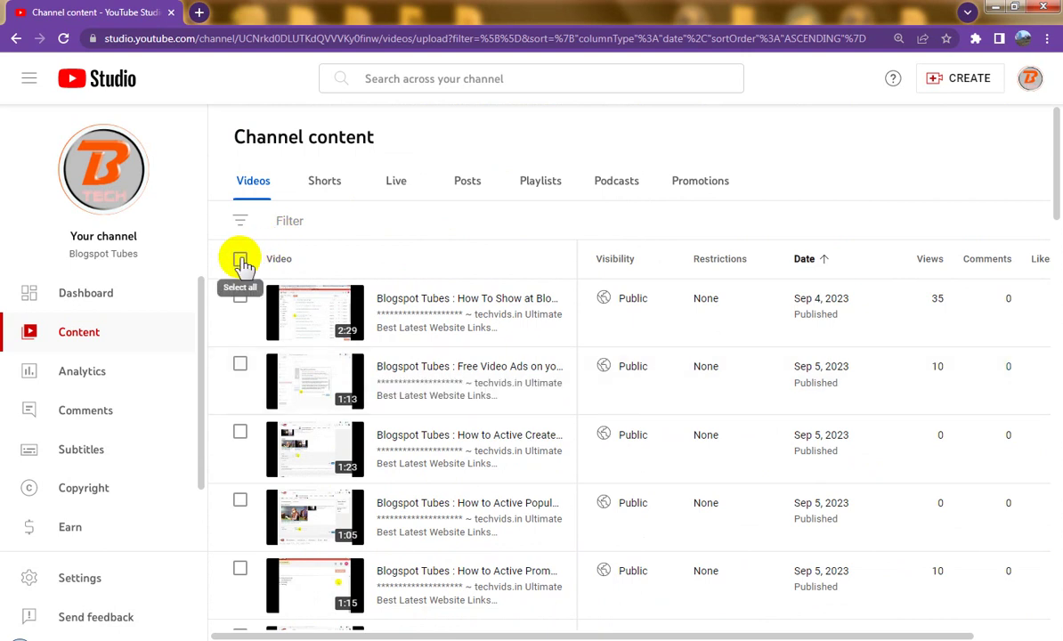
Step: Select all 30 videos on the first page, running through Sep 22, 2023
{"action": "left_click", "coordinate": [240, 260]}
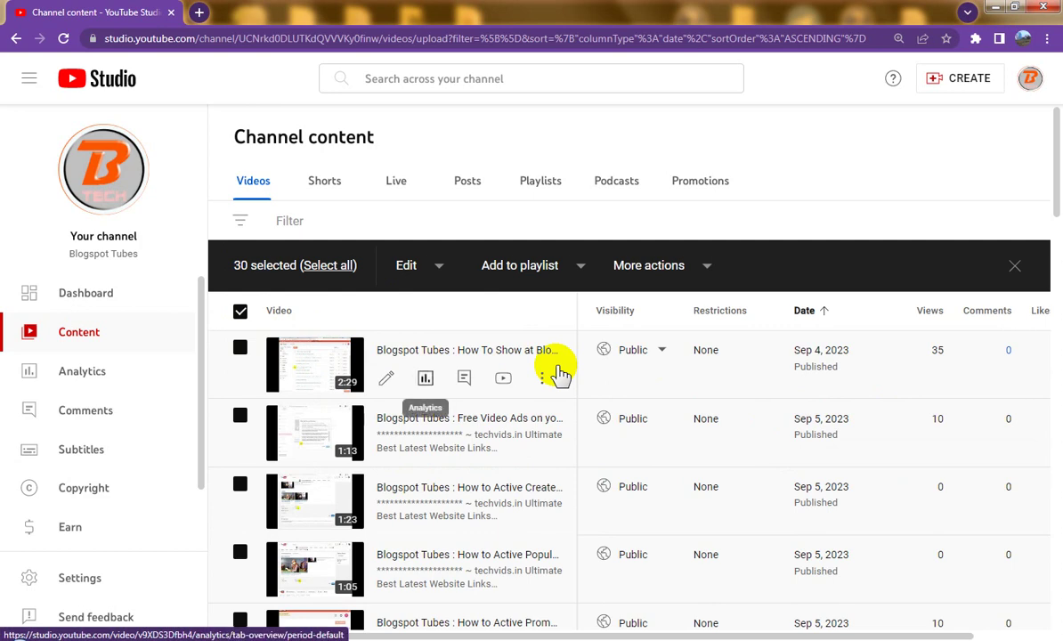
{"action": "scroll", "coordinate": [559, 375], "scroll_direction": "down", "scroll_amount": 3}
{"action": "scroll", "coordinate": [558, 367], "scroll_direction": "down", "scroll_amount": 3}
{"action": "scroll", "coordinate": [657, 408], "scroll_direction": "down", "scroll_amount": 5}
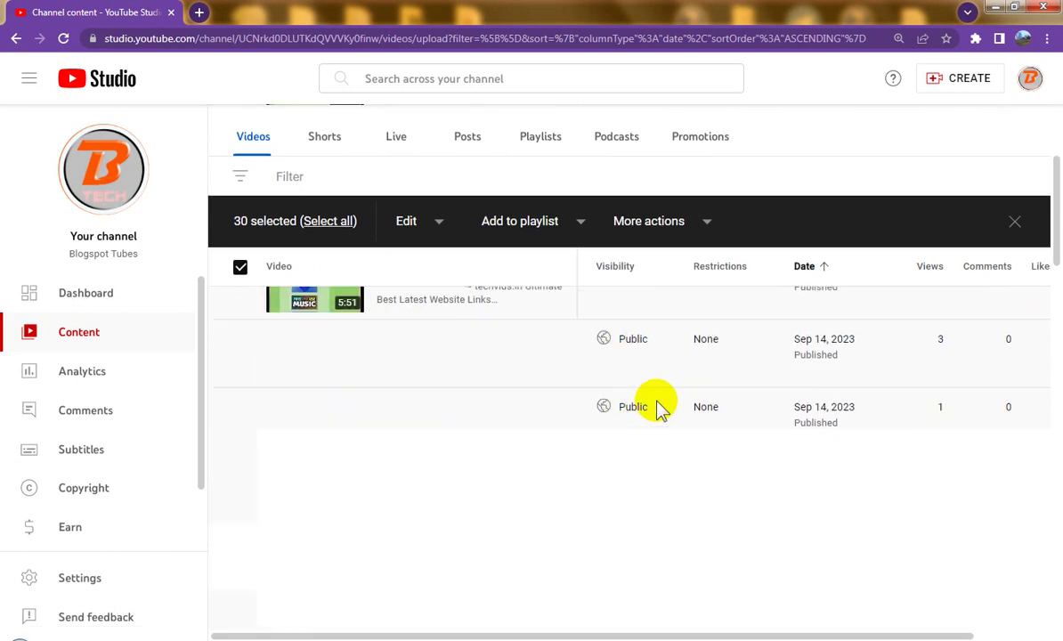
{"action": "scroll", "coordinate": [802, 454], "scroll_direction": "down", "scroll_amount": 5}
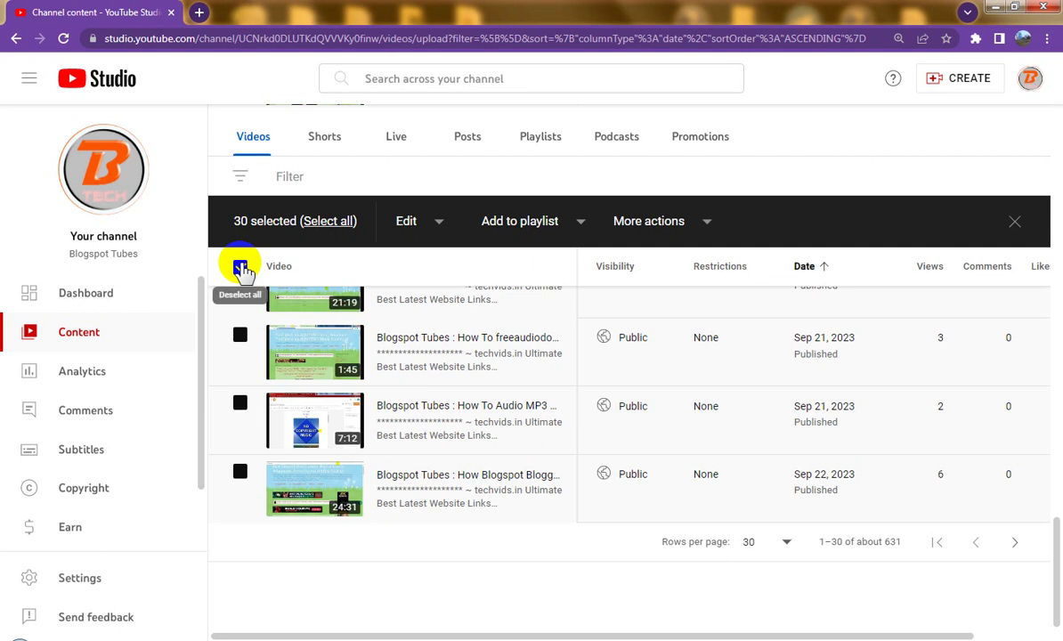
{"action": "left_click", "coordinate": [241, 268]}
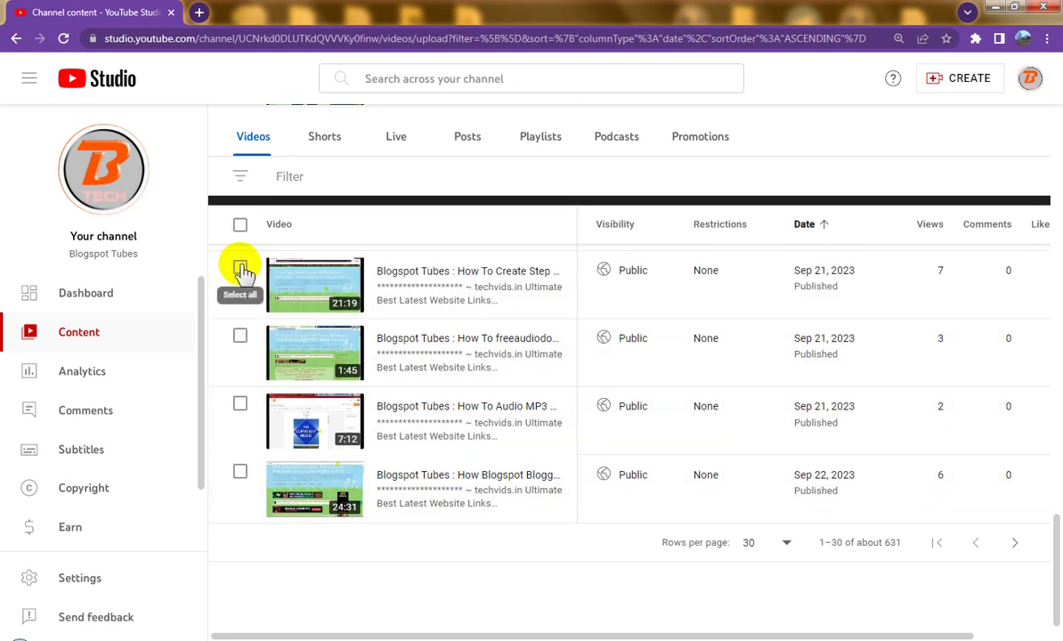
{"action": "left_click", "coordinate": [240, 216]}
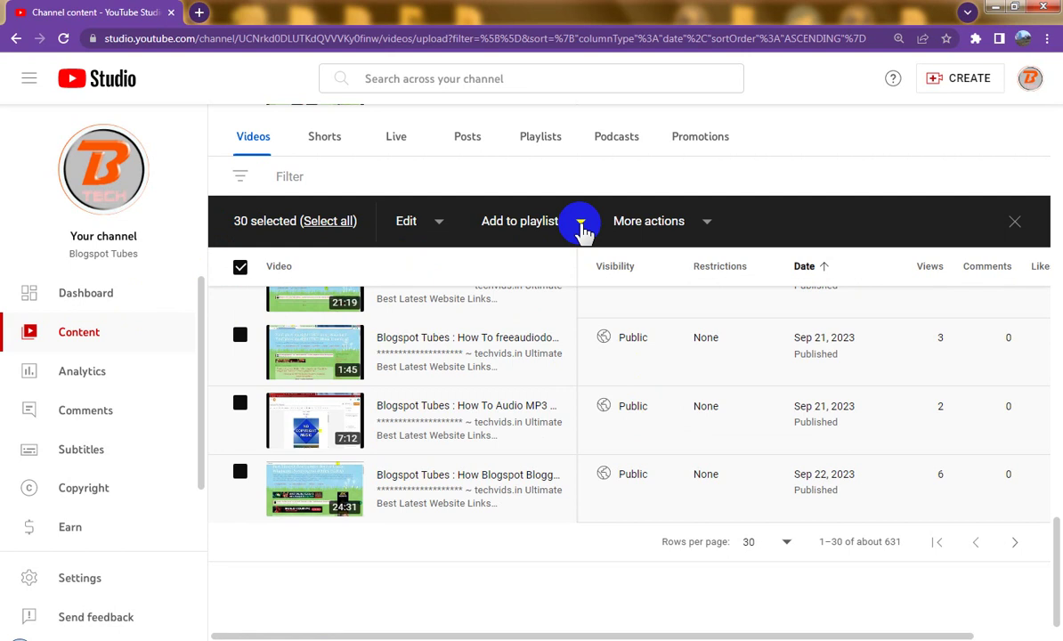
Step: Start a new playlist titled 'September 2023 {01 Monthly Wise Video Upload on Blogspot Tubes YouTube Channel}'
{"action": "left_click", "coordinate": [580, 222]}
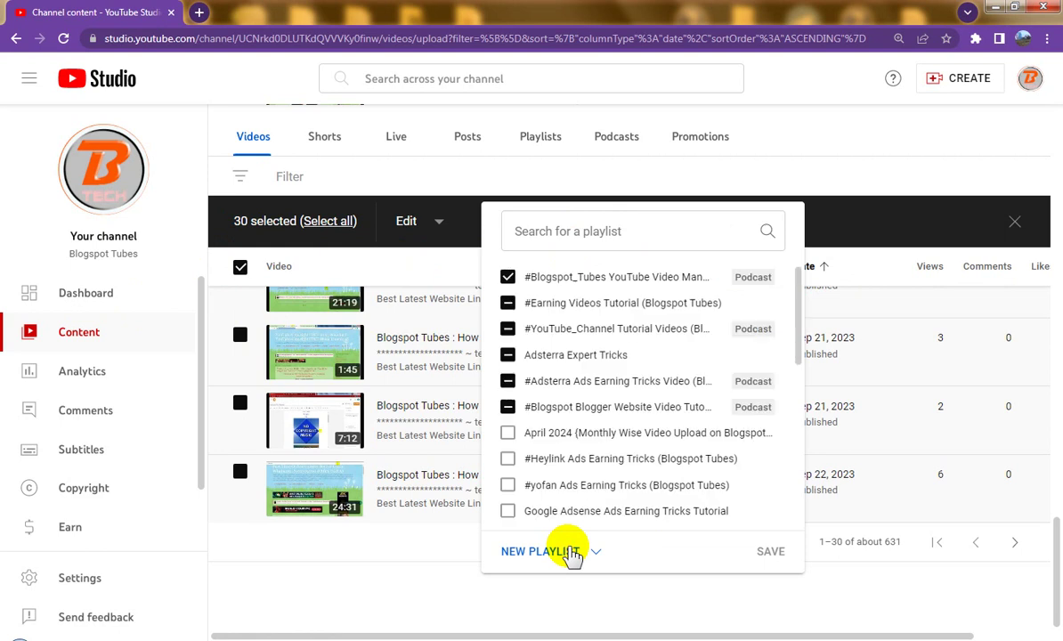
{"action": "left_click", "coordinate": [573, 553]}
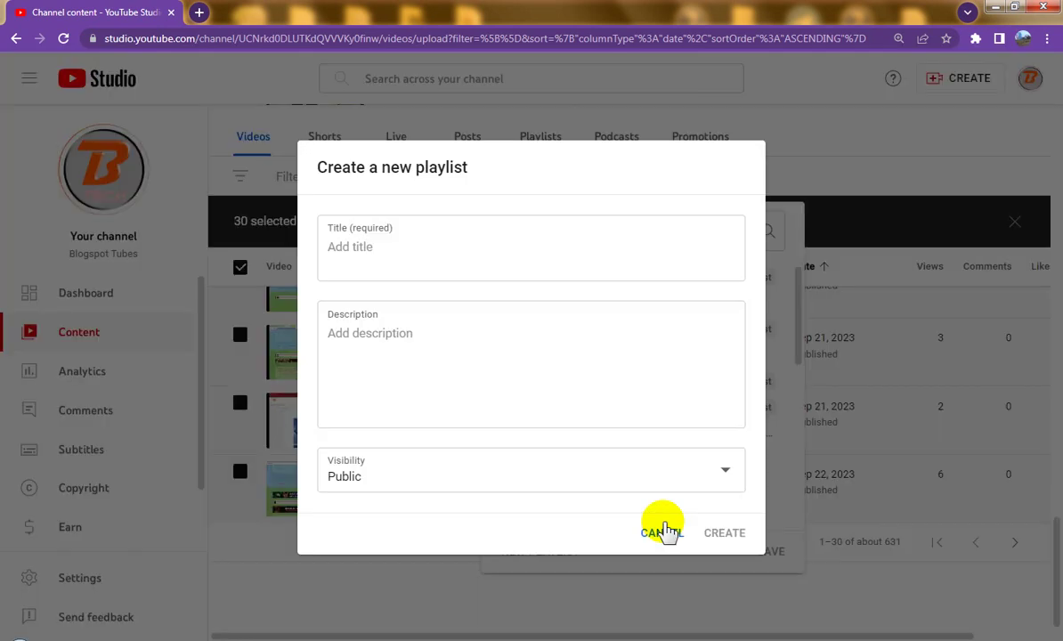
{"action": "left_click", "coordinate": [456, 257]}
{"action": "type", "text": "April 2024 {Monthly Wise Video Upload on Blogspot Tubes YouTube Channel}"}
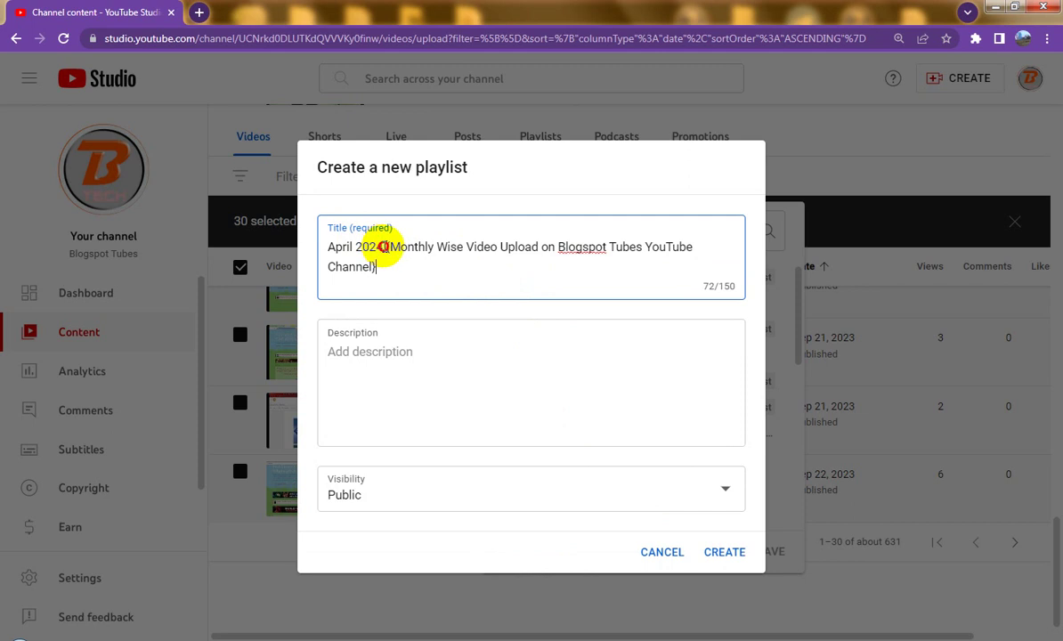
{"action": "left_click_drag", "start_coordinate": [382, 247], "coordinate": [293, 251]}
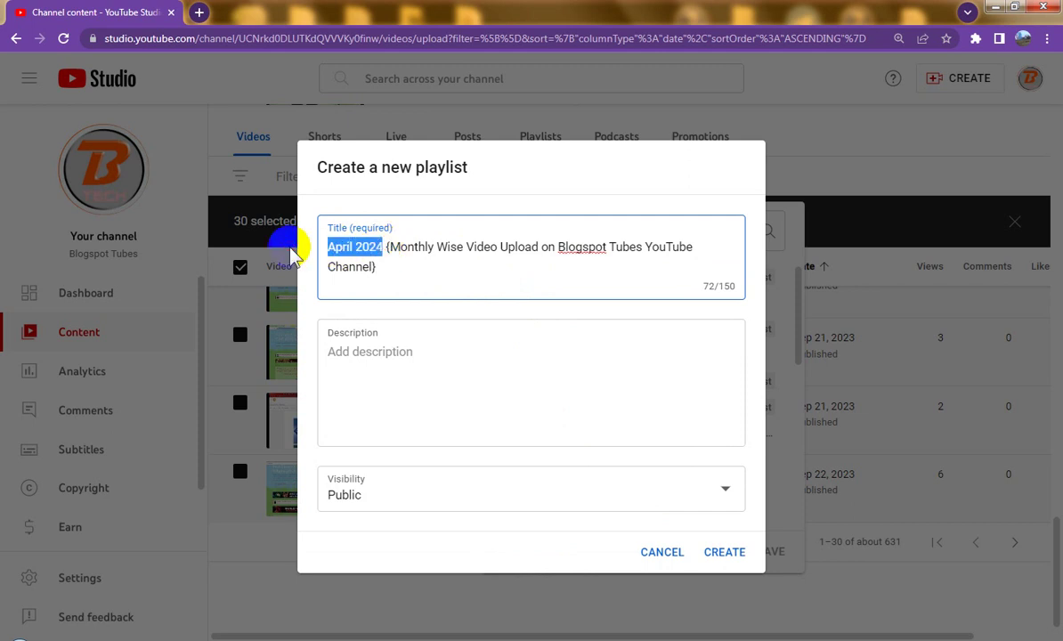
{"action": "type", "text": "S"}
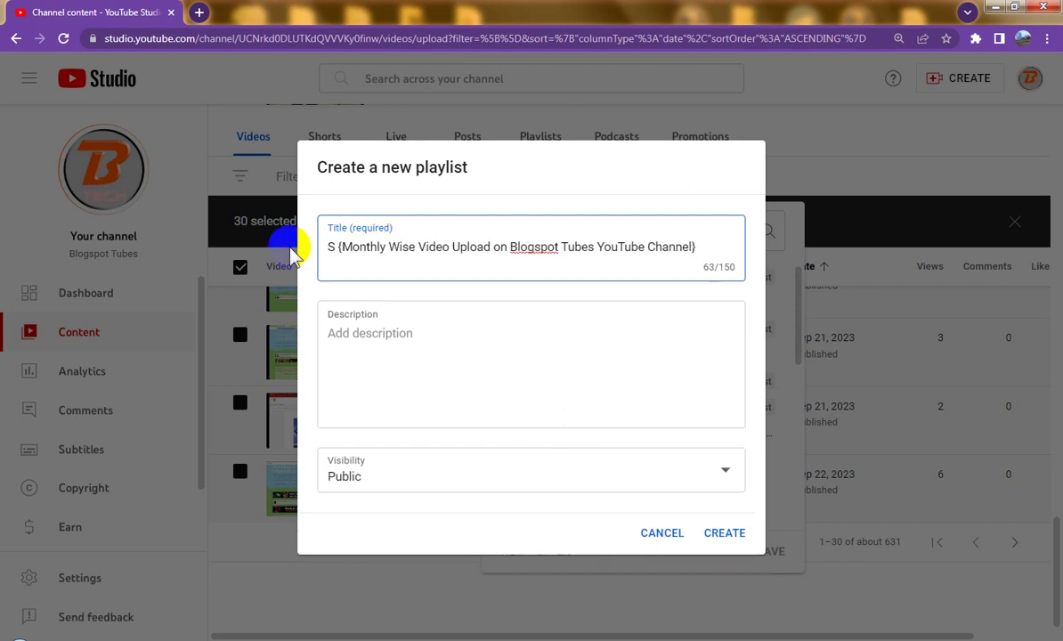
{"action": "type", "text": "eptem"}
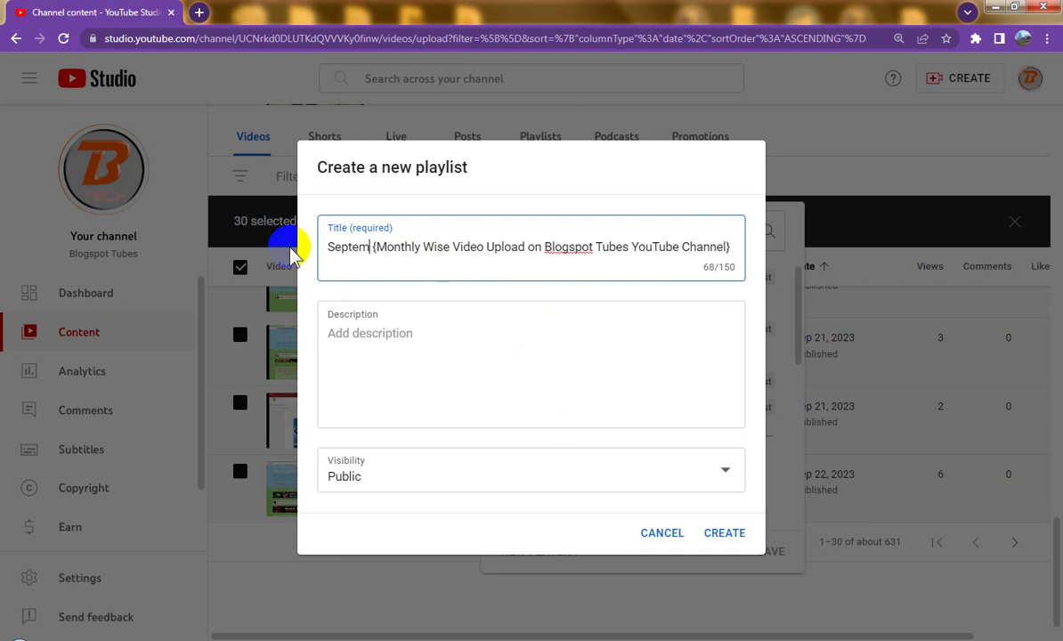
{"action": "type", "text": "ber "}
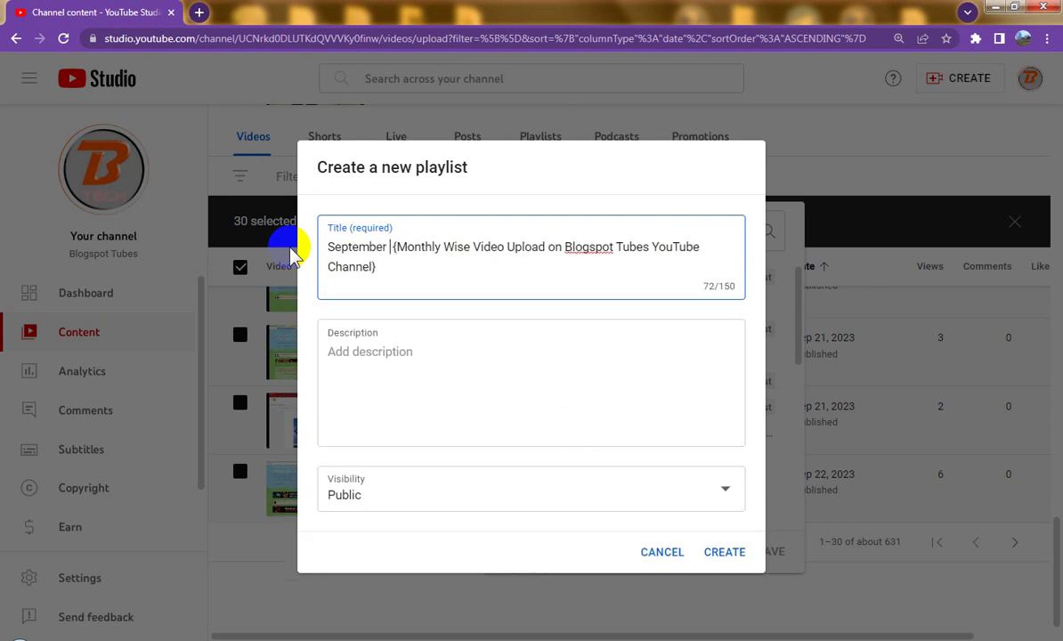
{"action": "type", "text": "20"}
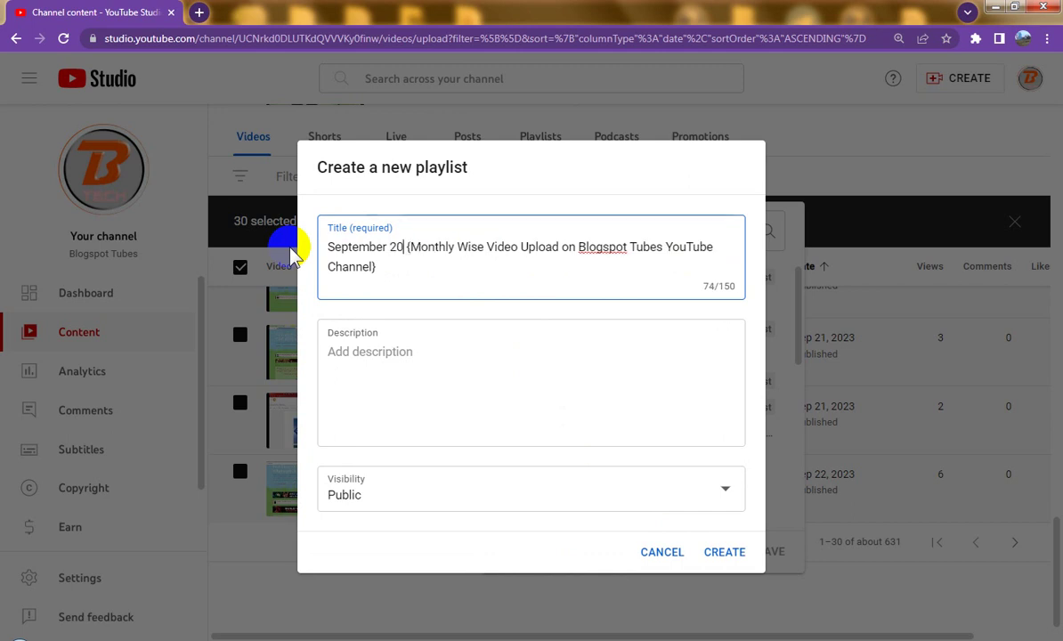
{"action": "type", "text": "23"}
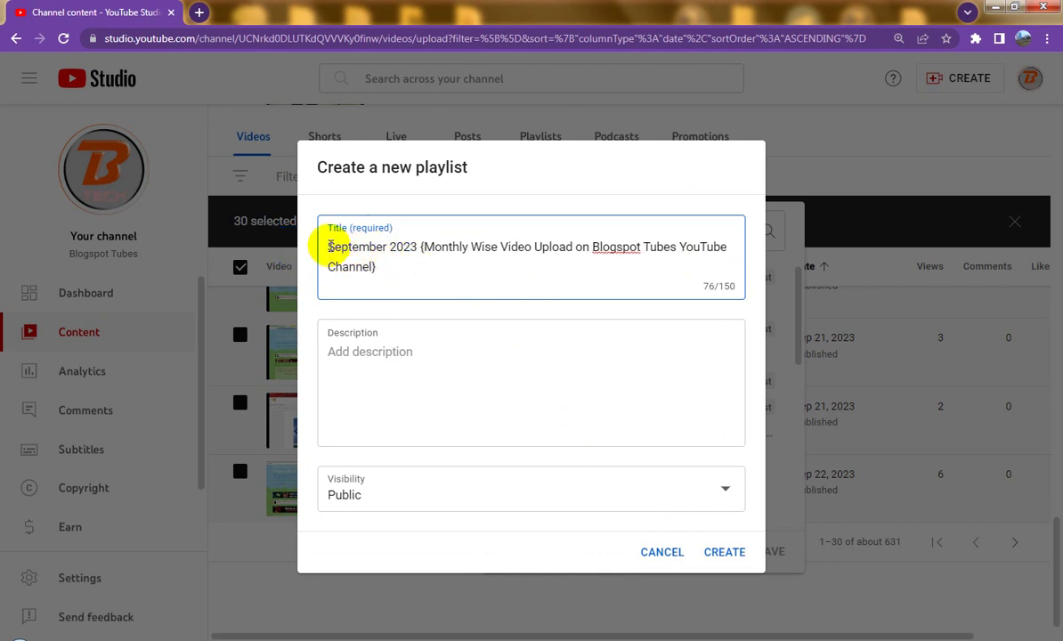
{"action": "left_click", "coordinate": [330, 247]}
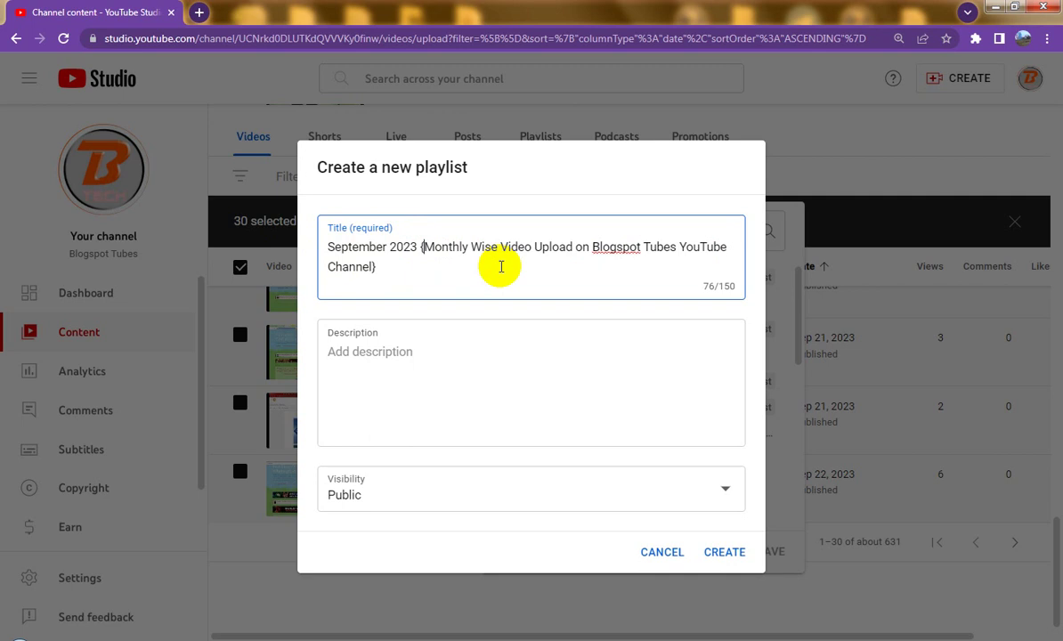
{"action": "type", "text": "01"}
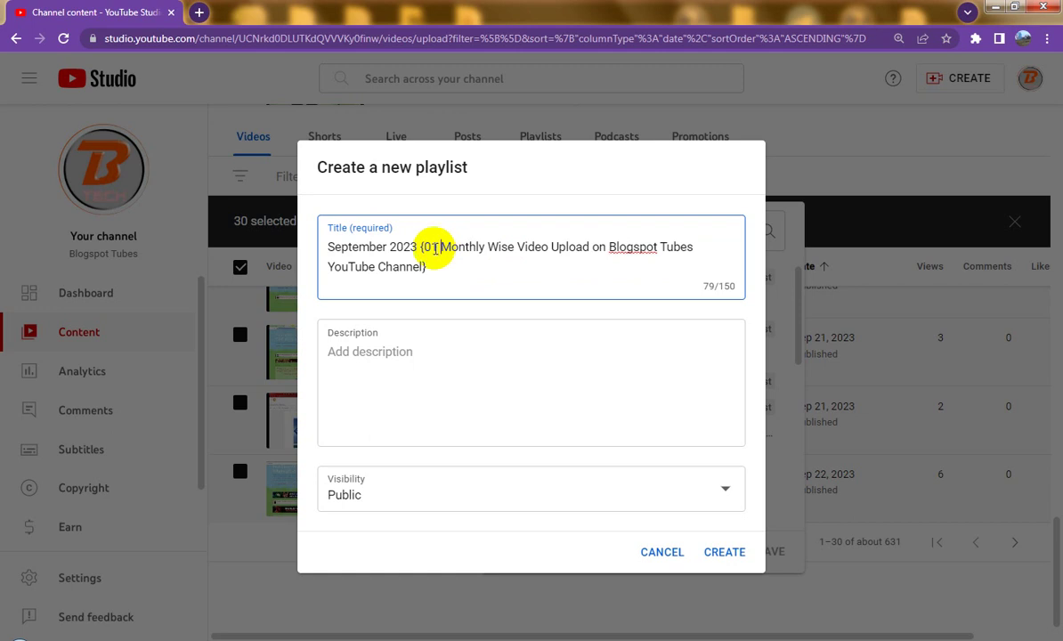
Step: Copy the title into the description and create the playlist as Public
{"action": "triple_click", "coordinate": [445, 257]}
{"action": "key", "text": "ctrl+c"}
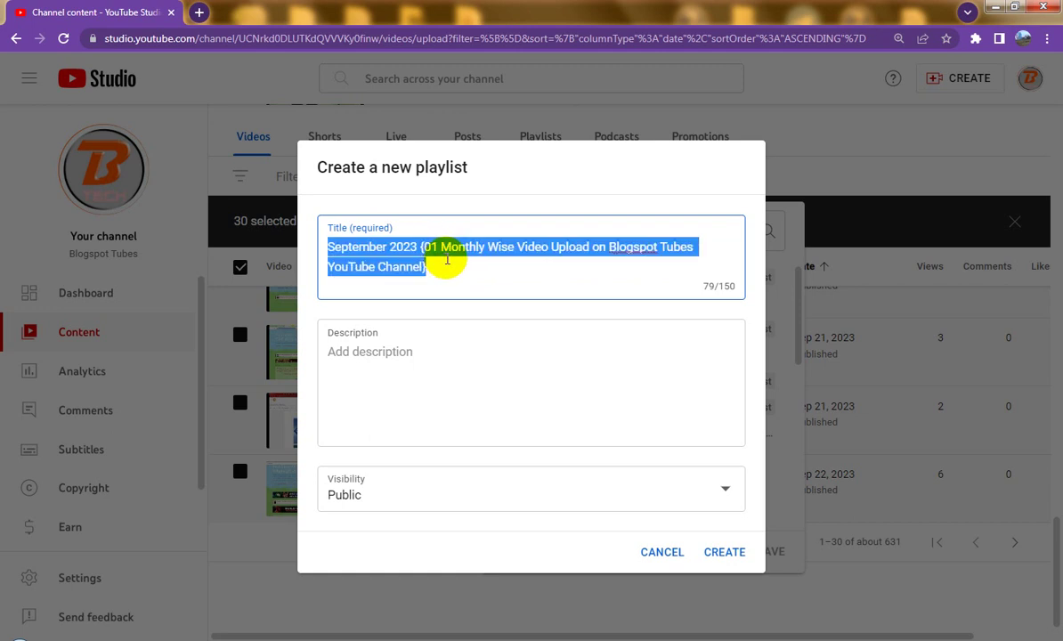
{"action": "left_click", "coordinate": [393, 321]}
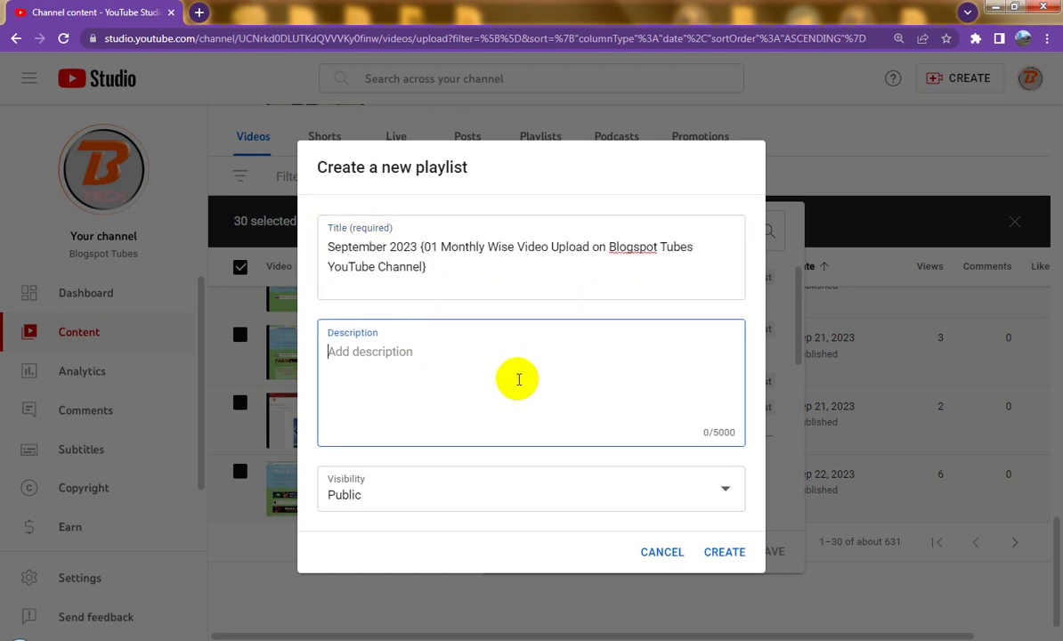
{"action": "key", "text": "ctrl+v"}
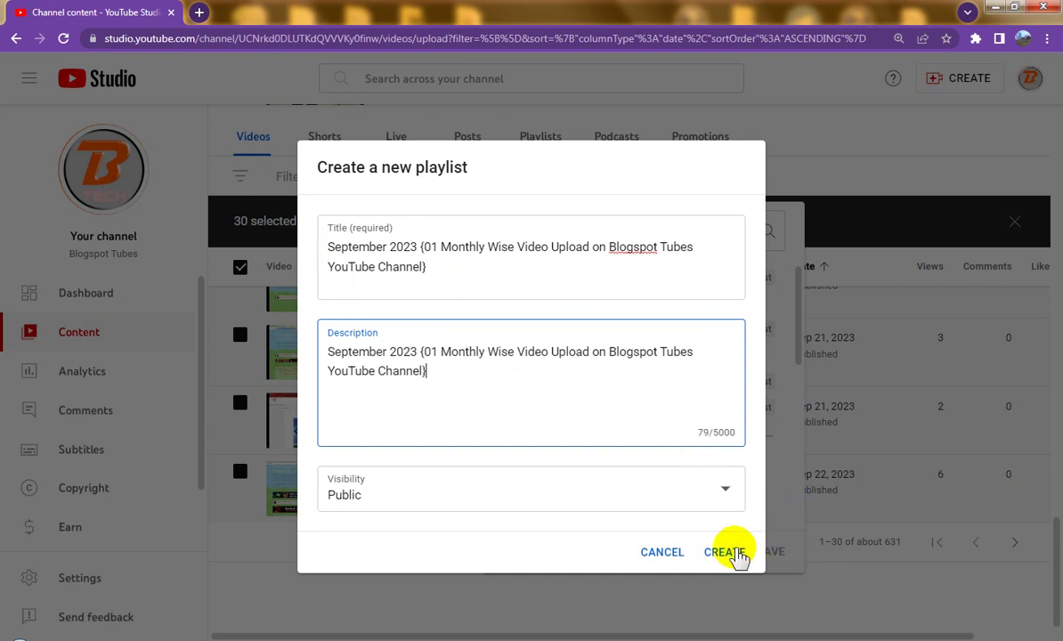
{"action": "left_click", "coordinate": [726, 552]}
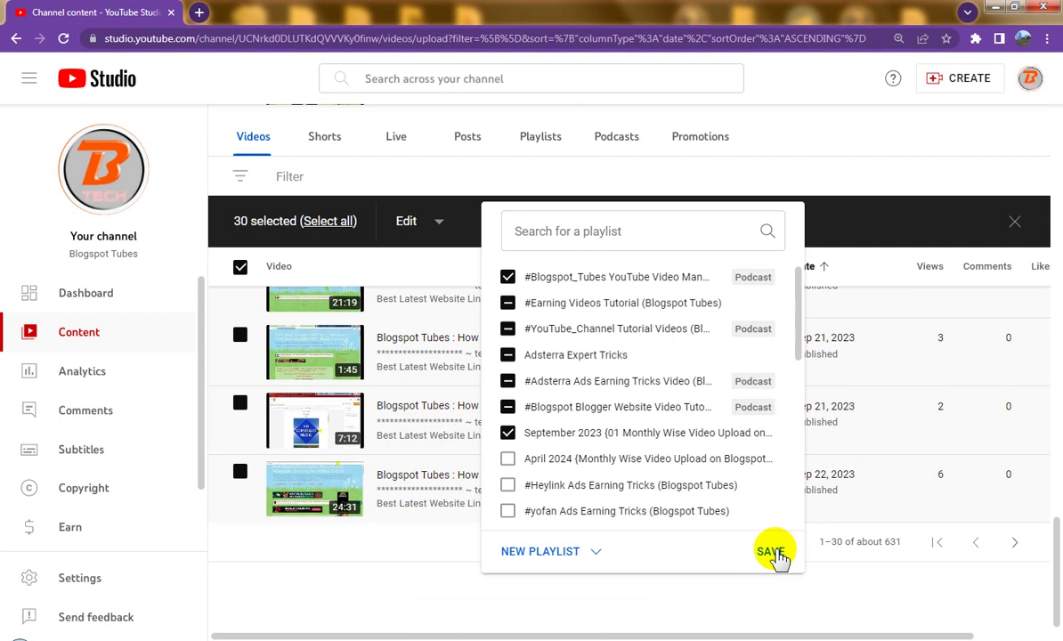
Step: Save the 30 selected videos into the ticked September 2023 playlist
{"action": "left_click", "coordinate": [771, 552]}
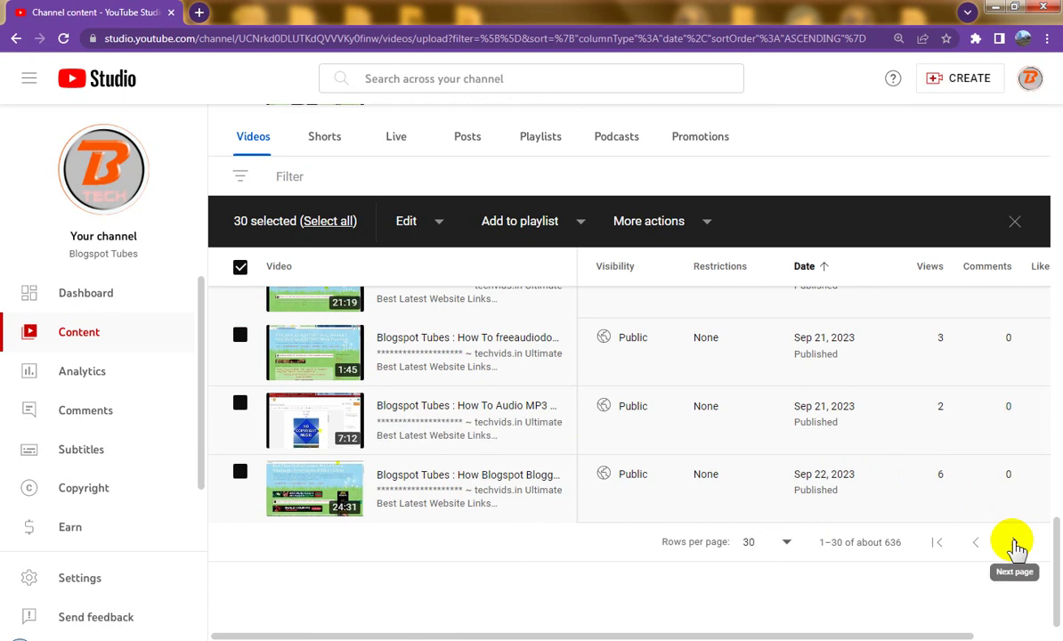
Step: Go to the next page, beginning with Sep 23, 2023 uploads, and select all 30 videos
{"action": "left_click", "coordinate": [1016, 546]}
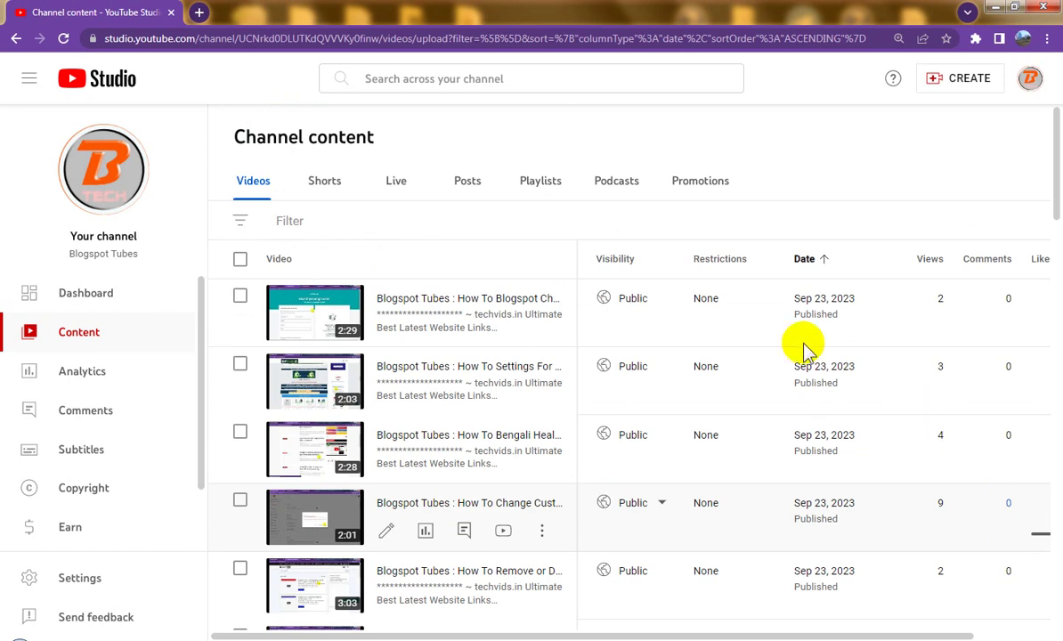
{"action": "scroll", "coordinate": [877, 401], "scroll_direction": "down", "scroll_amount": 5}
{"action": "scroll", "coordinate": [889, 411], "scroll_direction": "down", "scroll_amount": 4}
{"action": "scroll", "coordinate": [889, 411], "scroll_direction": "down", "scroll_amount": 5}
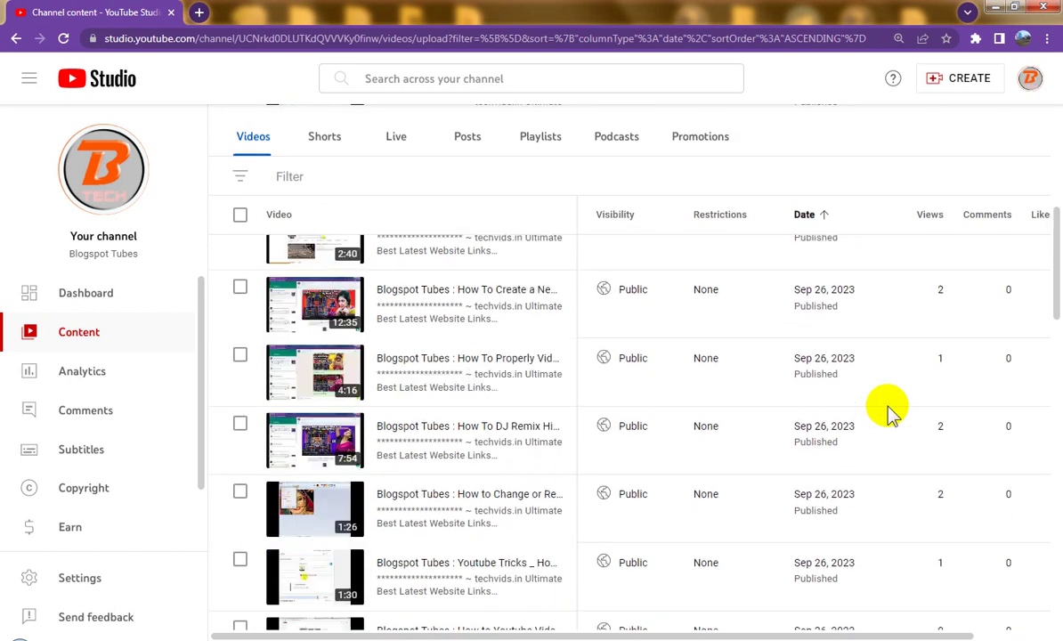
{"action": "scroll", "coordinate": [889, 412], "scroll_direction": "down", "scroll_amount": 3}
{"action": "scroll", "coordinate": [889, 412], "scroll_direction": "down", "scroll_amount": 3}
{"action": "scroll", "coordinate": [888, 411], "scroll_direction": "up", "scroll_amount": 4}
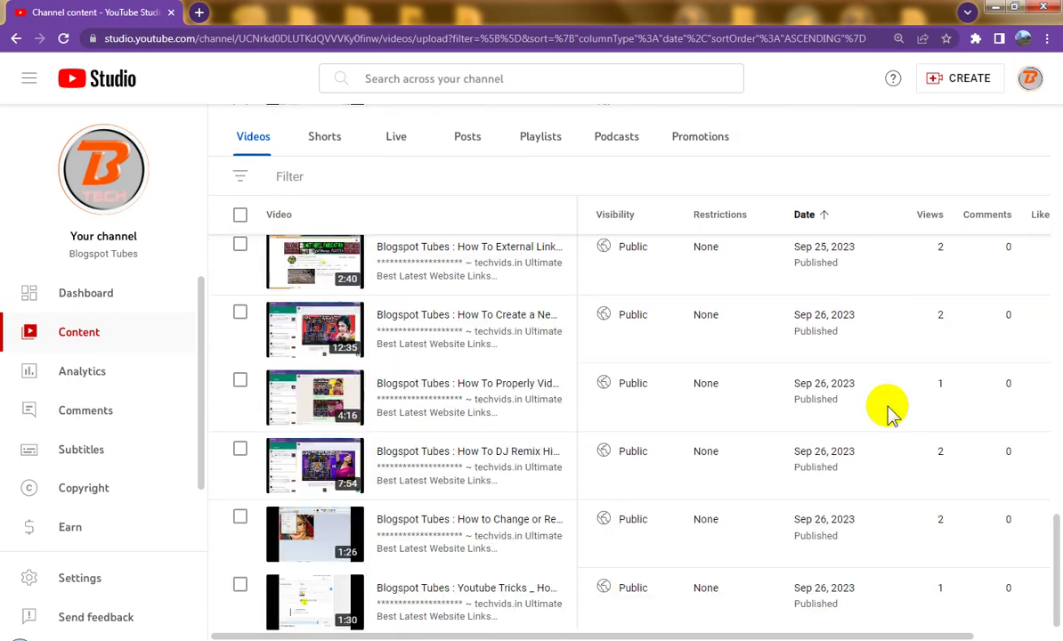
{"action": "scroll", "coordinate": [888, 411], "scroll_direction": "up", "scroll_amount": 4}
{"action": "scroll", "coordinate": [888, 411], "scroll_direction": "up", "scroll_amount": 4}
{"action": "scroll", "coordinate": [888, 411], "scroll_direction": "up", "scroll_amount": 4}
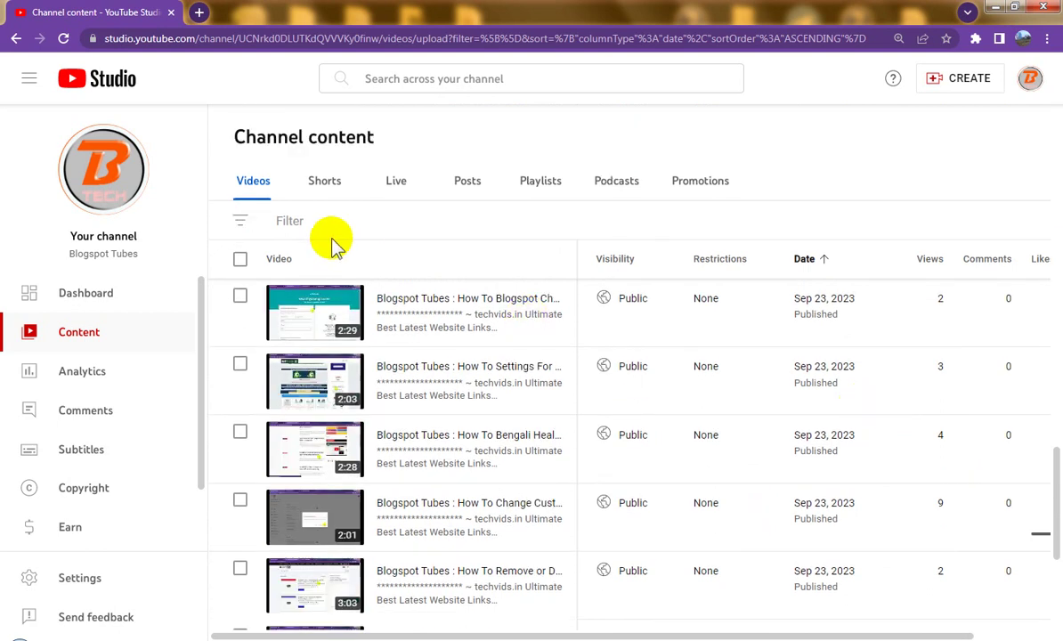
{"action": "left_click", "coordinate": [241, 260]}
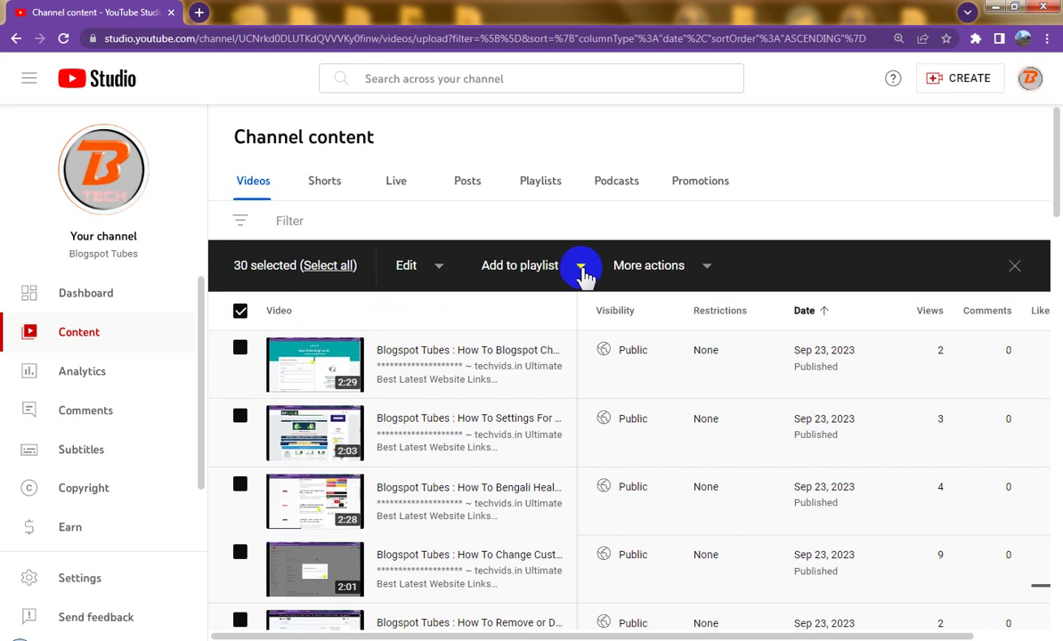
Step: Tick the September 2023 playlist for the 30 selected videos and save
{"action": "left_click", "coordinate": [580, 267]}
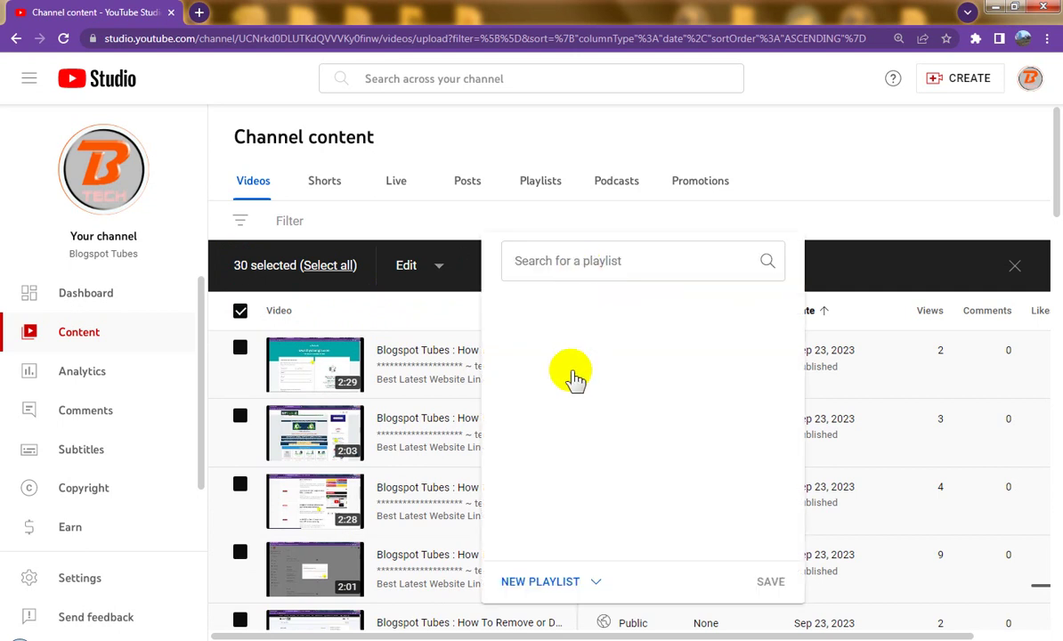
{"action": "left_click", "coordinate": [572, 588]}
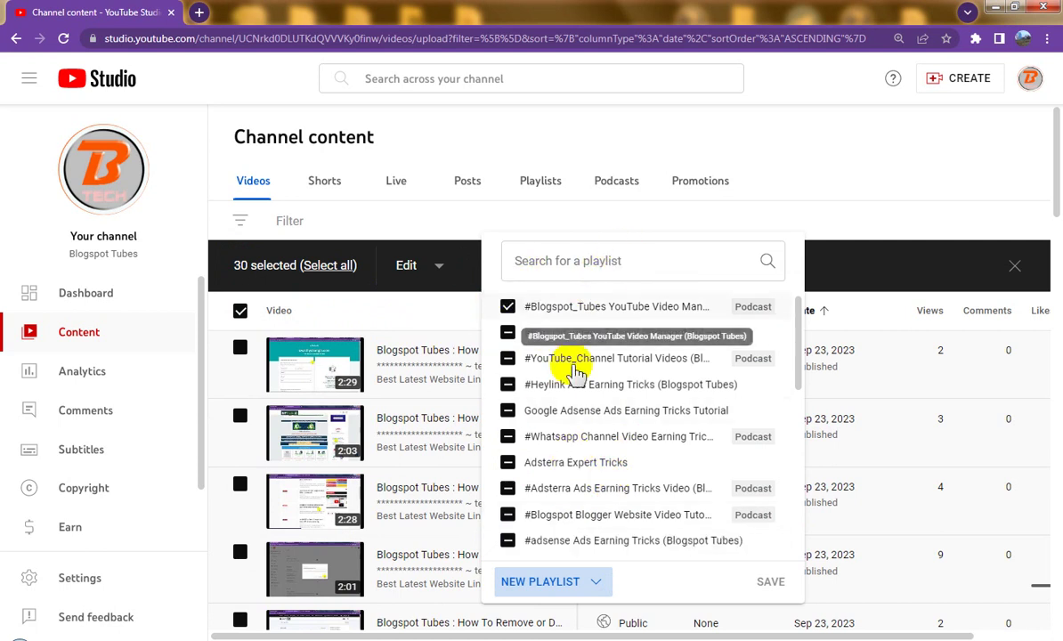
{"action": "left_click", "coordinate": [510, 412]}
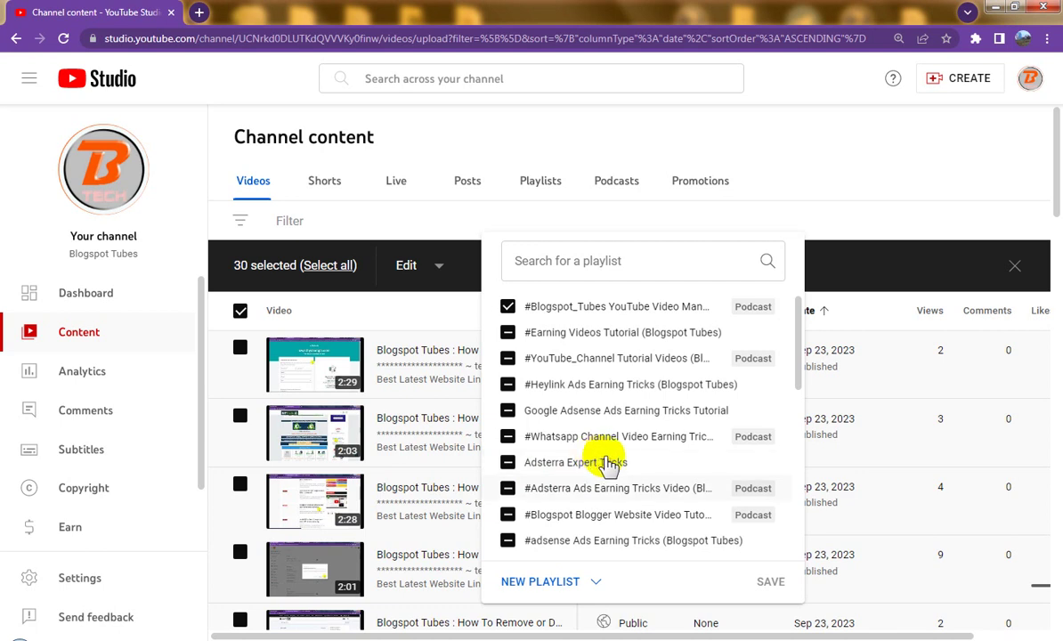
{"action": "scroll", "coordinate": [614, 463], "scroll_direction": "down", "scroll_amount": 3}
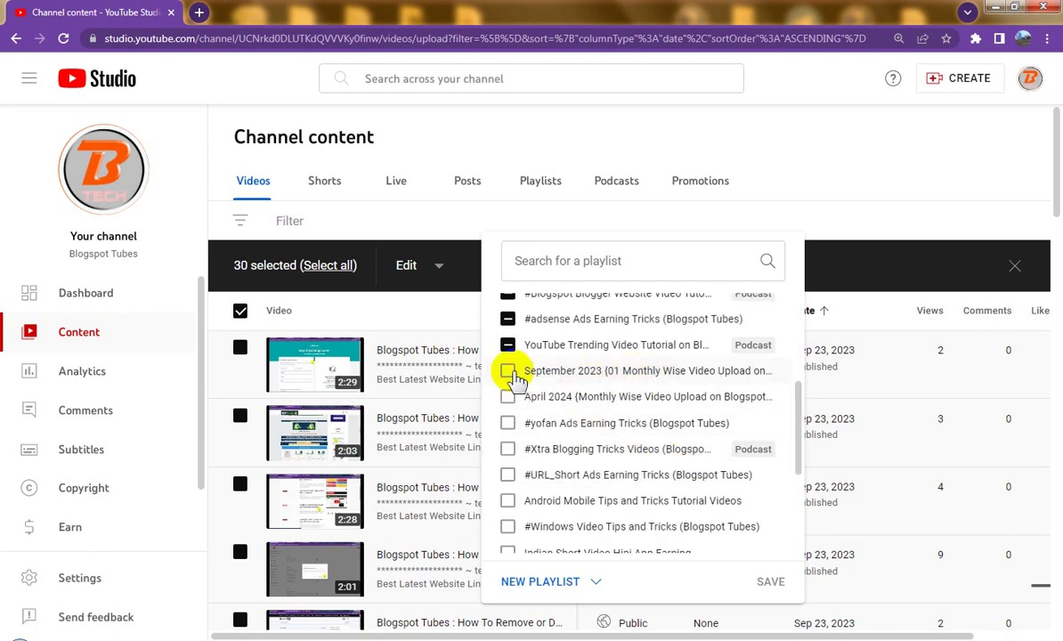
{"action": "left_click", "coordinate": [508, 370]}
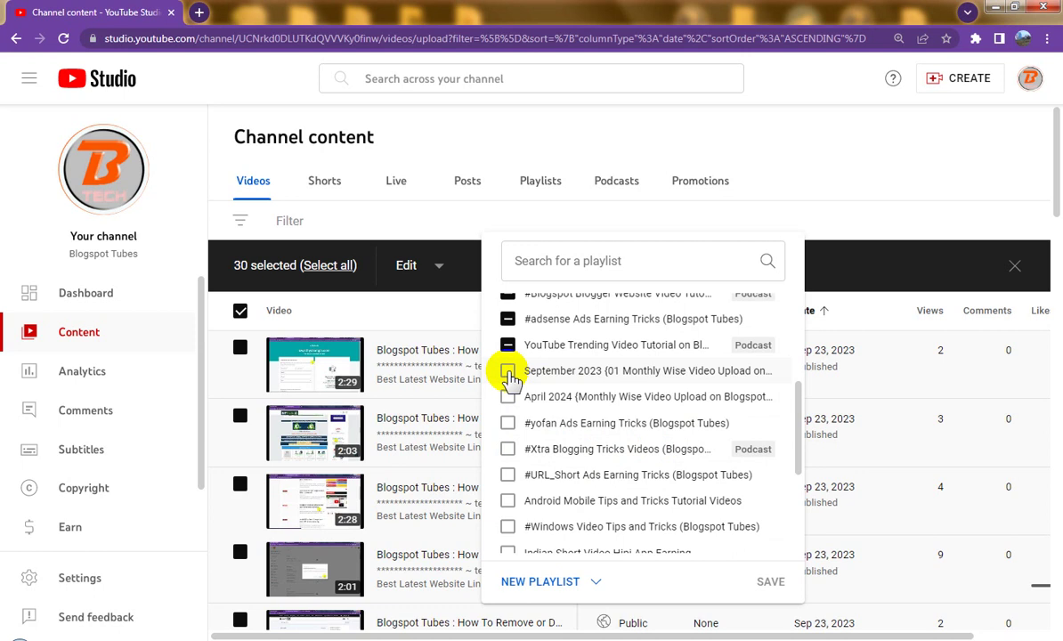
{"action": "left_click", "coordinate": [507, 371]}
{"action": "scroll", "coordinate": [511, 378], "scroll_direction": "up", "scroll_amount": 3}
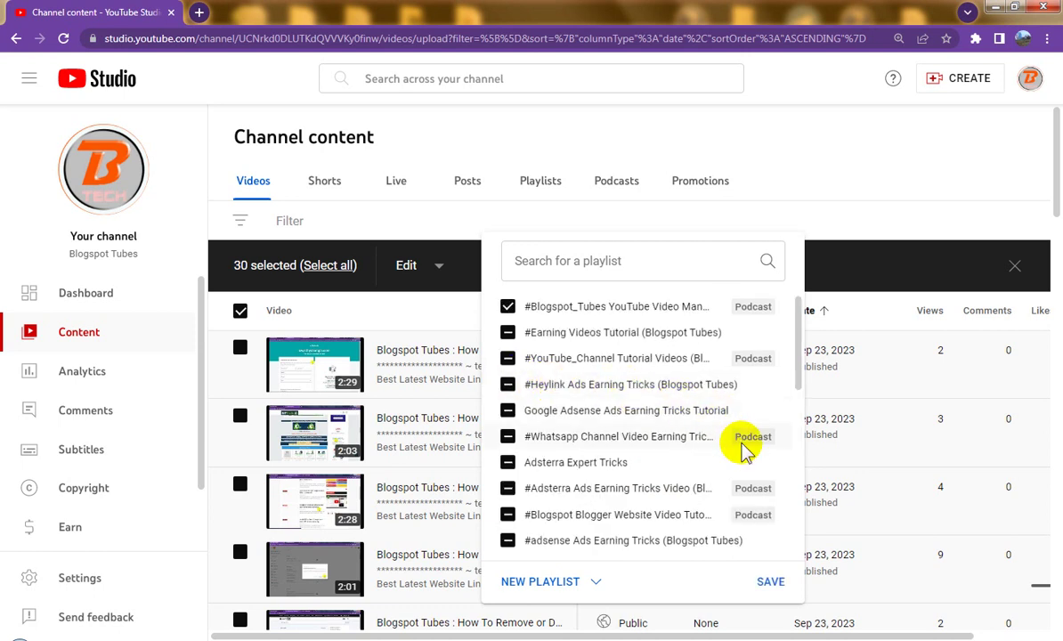
{"action": "scroll", "coordinate": [684, 441], "scroll_direction": "down", "scroll_amount": 3}
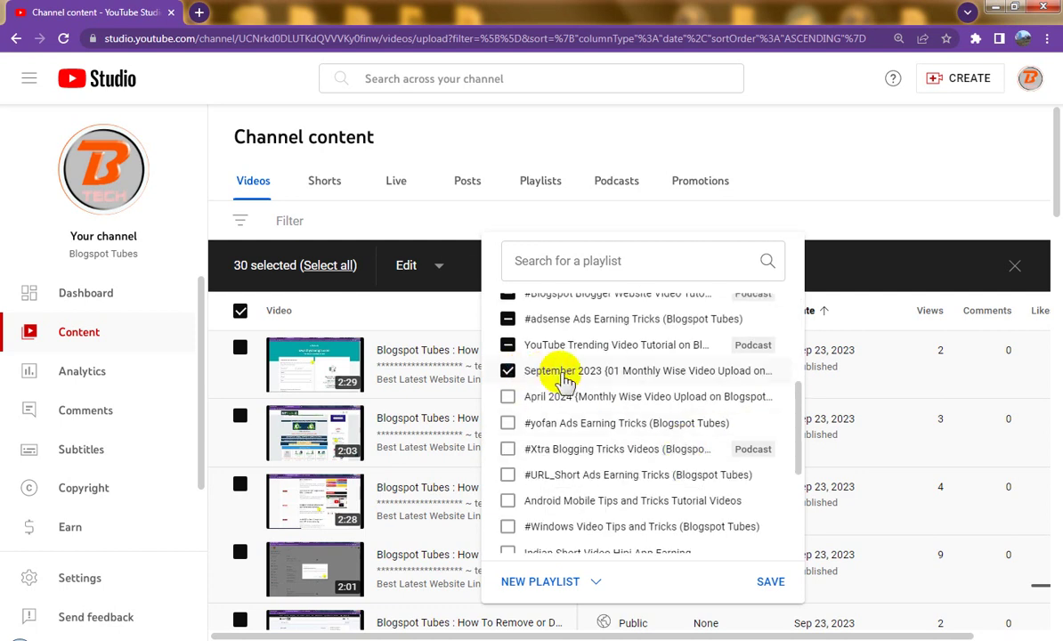
{"action": "left_click", "coordinate": [771, 583]}
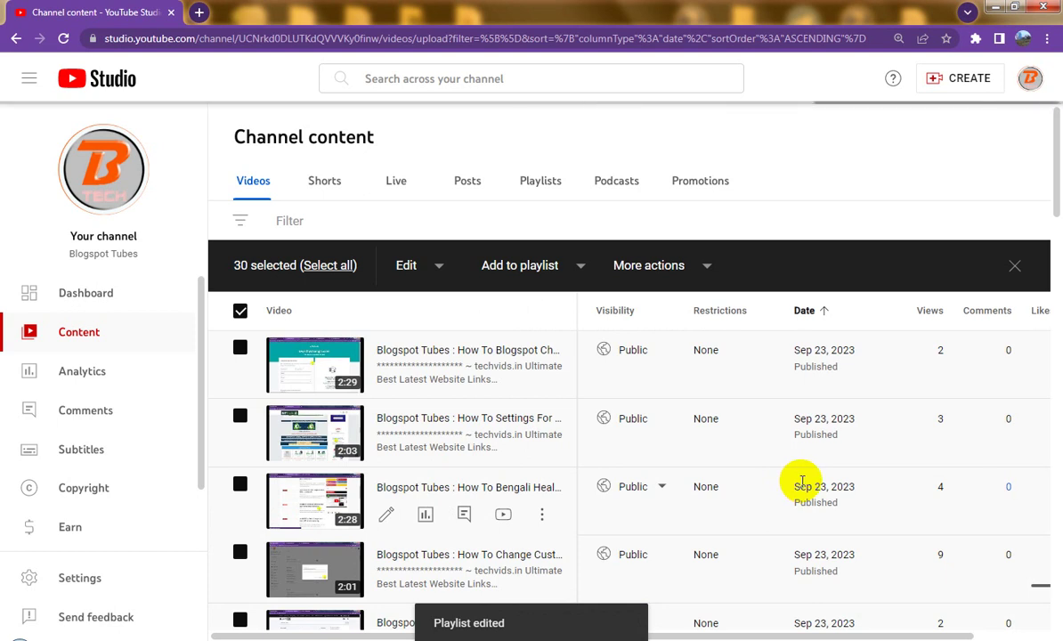
{"action": "mouse_move", "coordinate": [754, 450]}
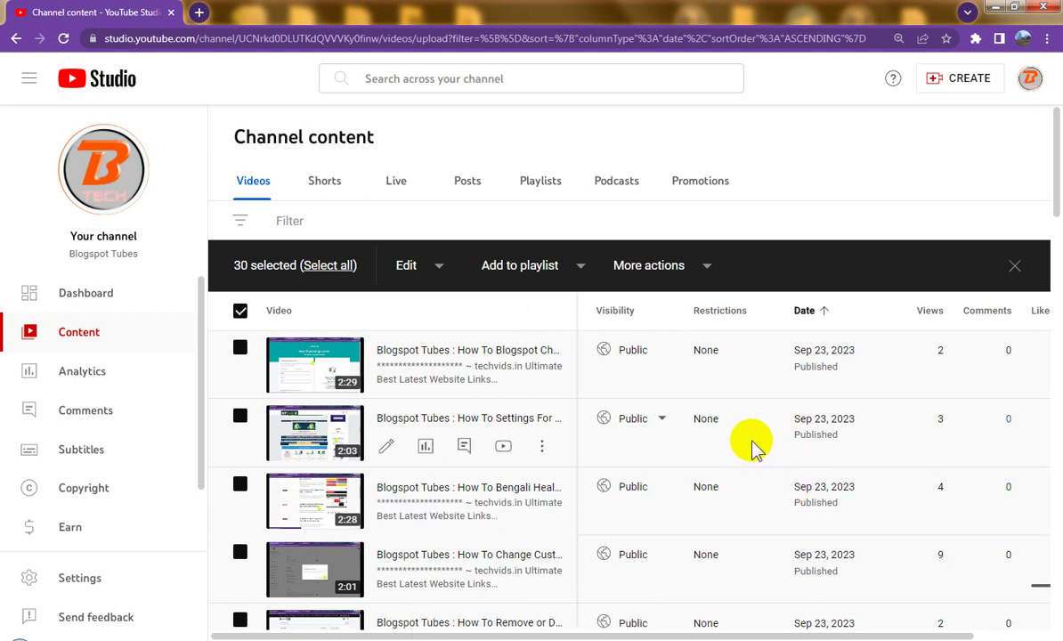
Step: Go to the next page of videos and review the Sep 27 to Oct 2, 2023 uploads
{"action": "scroll", "coordinate": [751, 448], "scroll_direction": "down", "scroll_amount": 3}
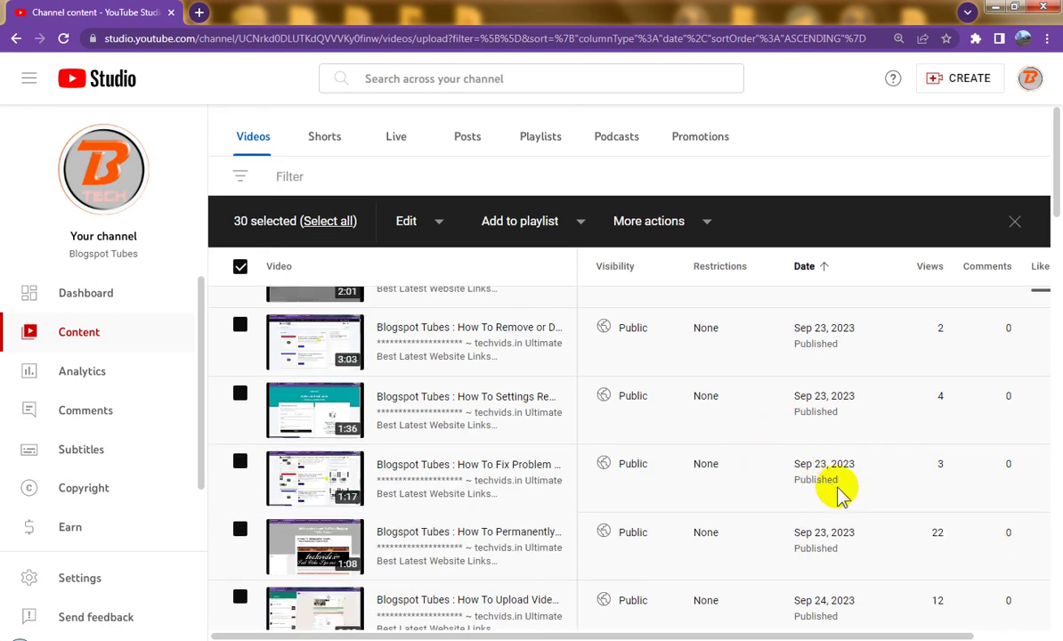
{"action": "scroll", "coordinate": [855, 481], "scroll_direction": "down", "scroll_amount": 5}
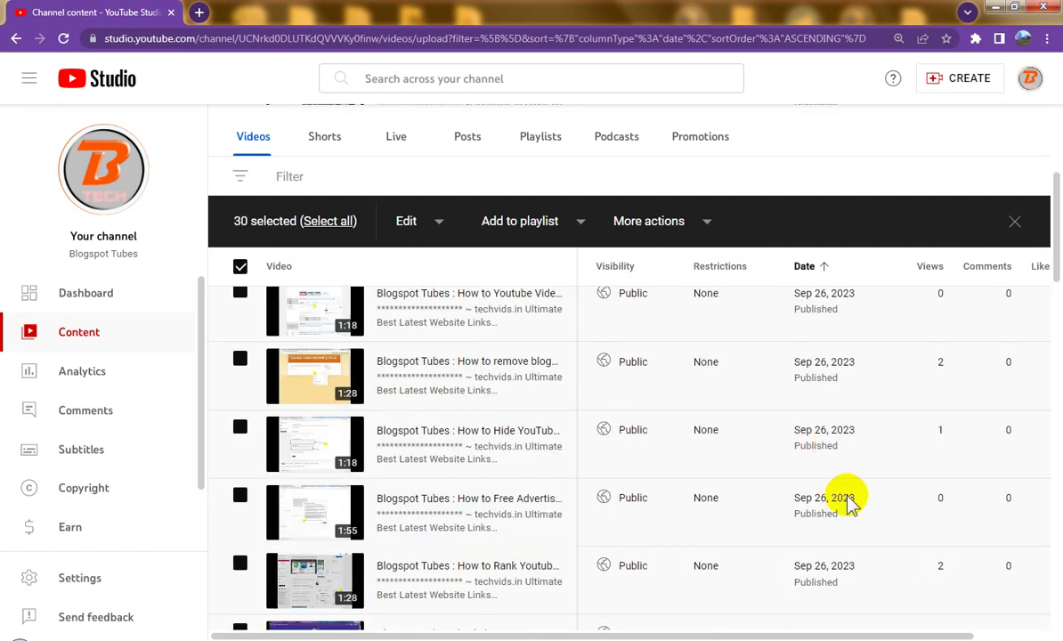
{"action": "scroll", "coordinate": [847, 504], "scroll_direction": "down", "scroll_amount": 3}
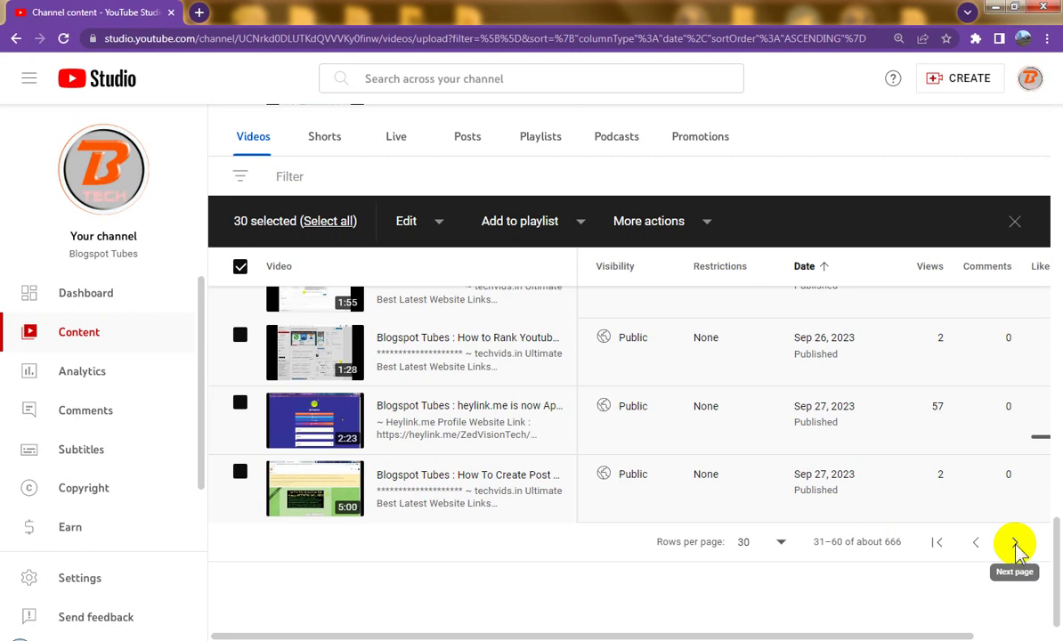
{"action": "left_click", "coordinate": [1015, 545]}
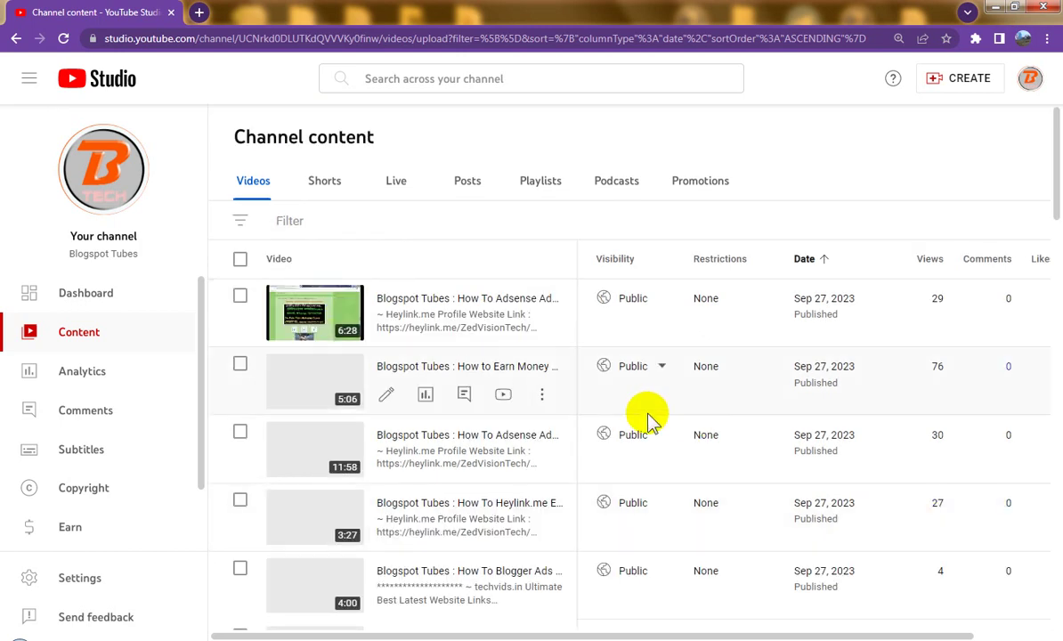
{"action": "scroll", "coordinate": [676, 454], "scroll_direction": "down", "scroll_amount": 3}
{"action": "scroll", "coordinate": [717, 475], "scroll_direction": "down", "scroll_amount": 4}
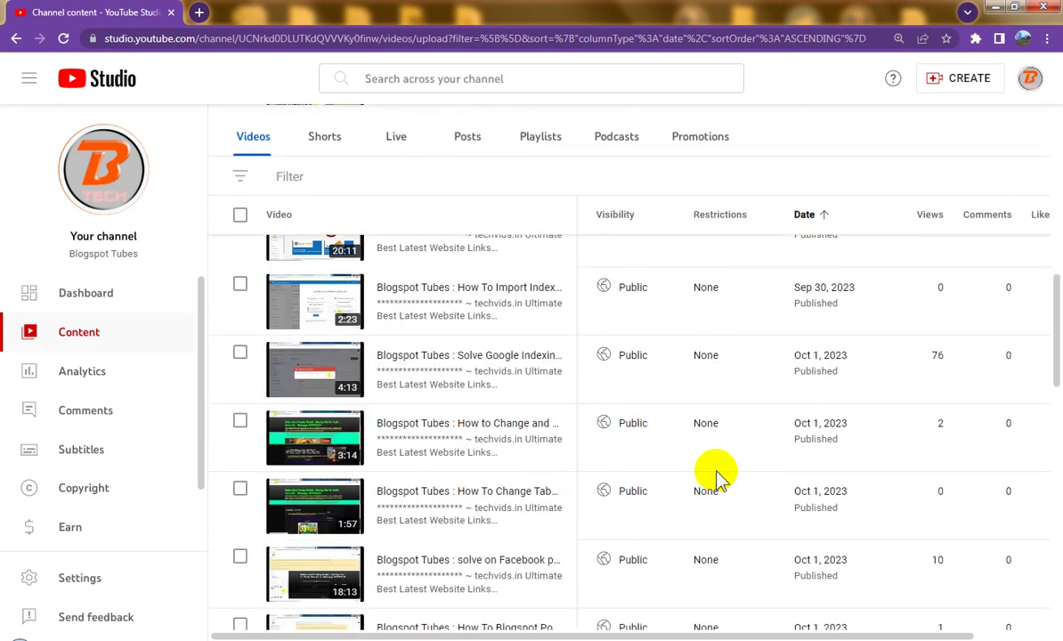
{"action": "scroll", "coordinate": [717, 474], "scroll_direction": "down", "scroll_amount": 1}
{"action": "scroll", "coordinate": [717, 472], "scroll_direction": "down", "scroll_amount": 4}
{"action": "scroll", "coordinate": [721, 472], "scroll_direction": "down", "scroll_amount": 2}
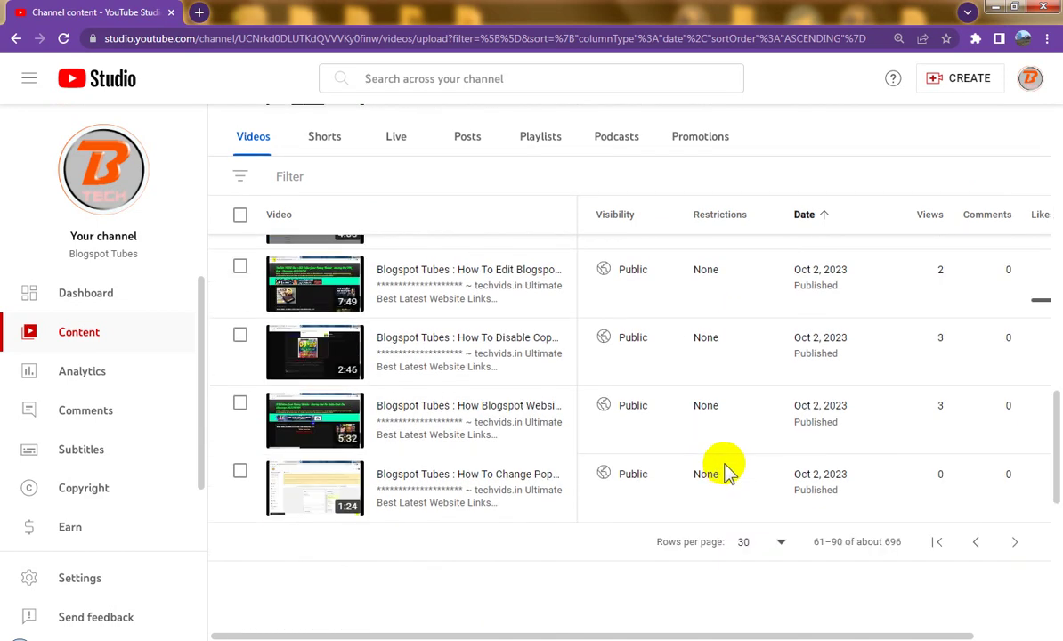
{"action": "scroll", "coordinate": [723, 470], "scroll_direction": "up", "scroll_amount": 5}
{"action": "scroll", "coordinate": [723, 470], "scroll_direction": "up", "scroll_amount": 3}
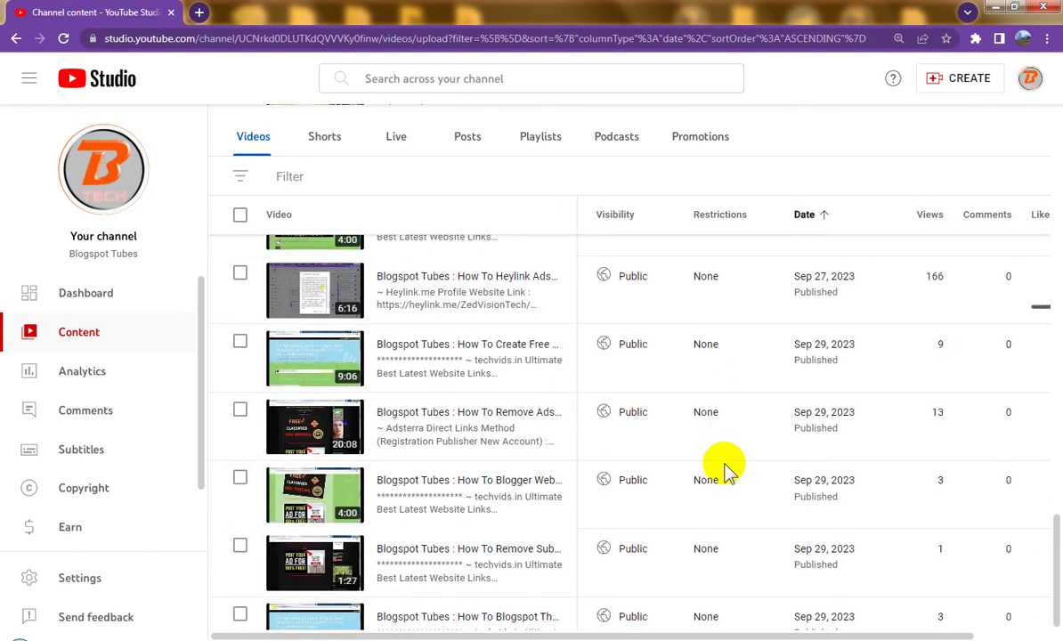
{"action": "scroll", "coordinate": [723, 470], "scroll_direction": "up", "scroll_amount": 3}
{"action": "scroll", "coordinate": [723, 470], "scroll_direction": "up", "scroll_amount": 3}
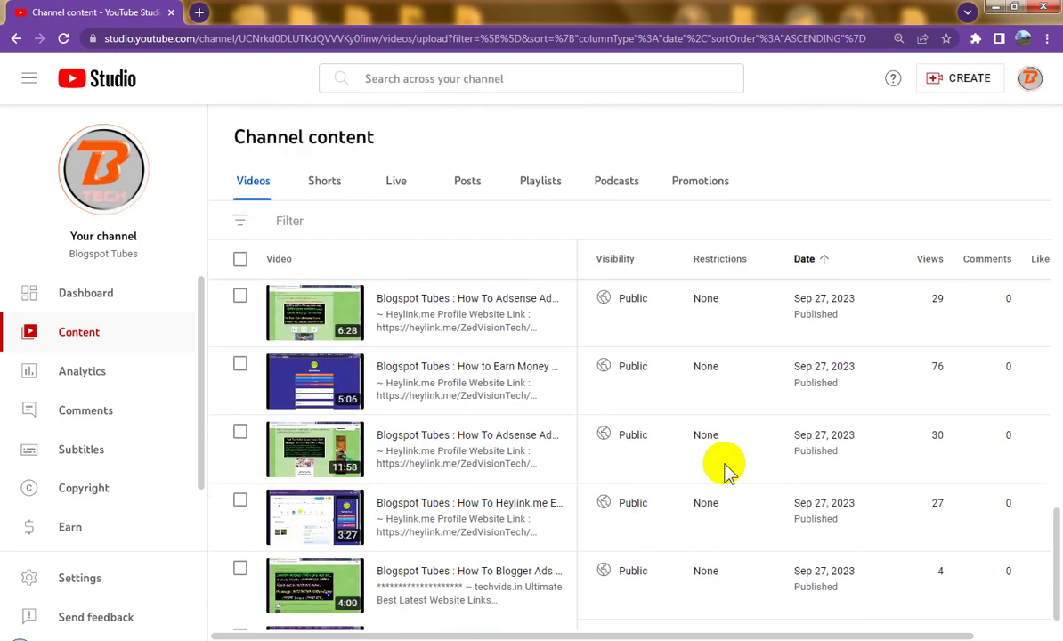
{"action": "scroll", "coordinate": [726, 472], "scroll_direction": "down", "scroll_amount": 4}
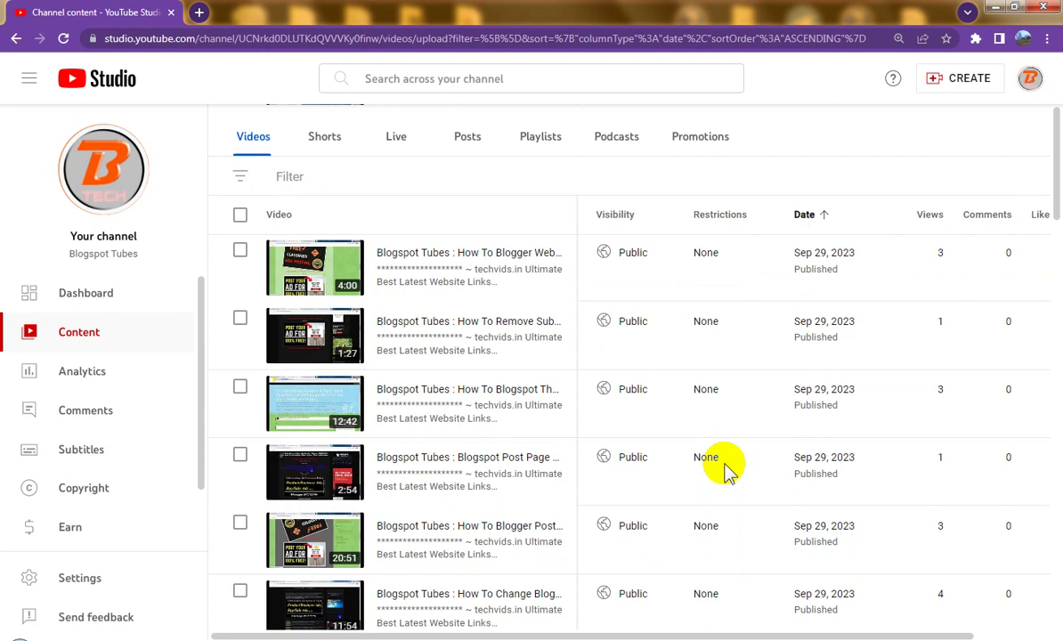
{"action": "scroll", "coordinate": [725, 472], "scroll_direction": "down", "scroll_amount": 3}
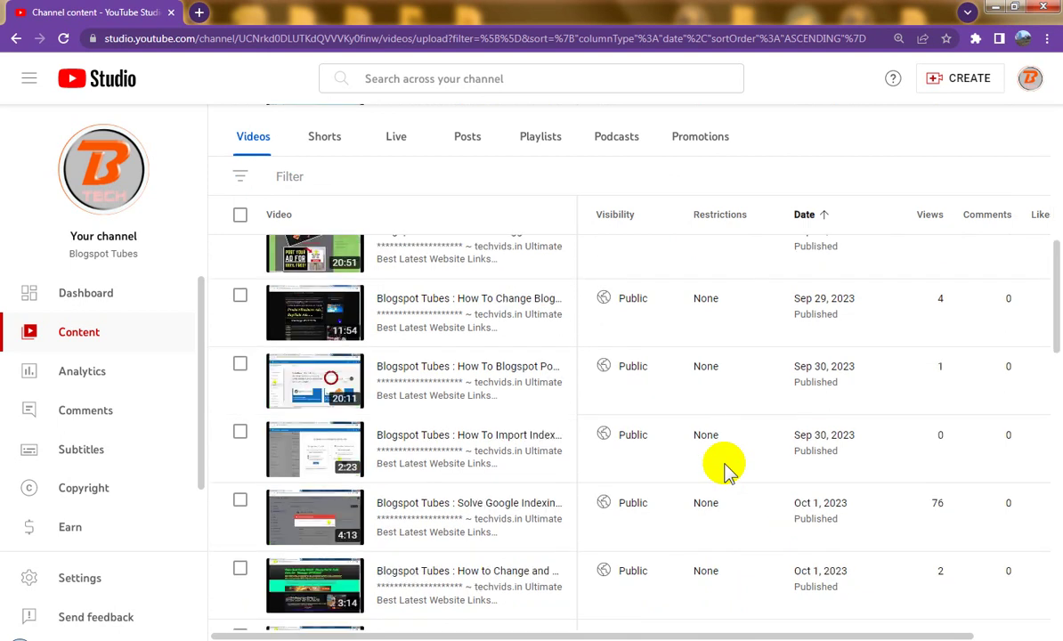
{"action": "mouse_move", "coordinate": [624, 381]}
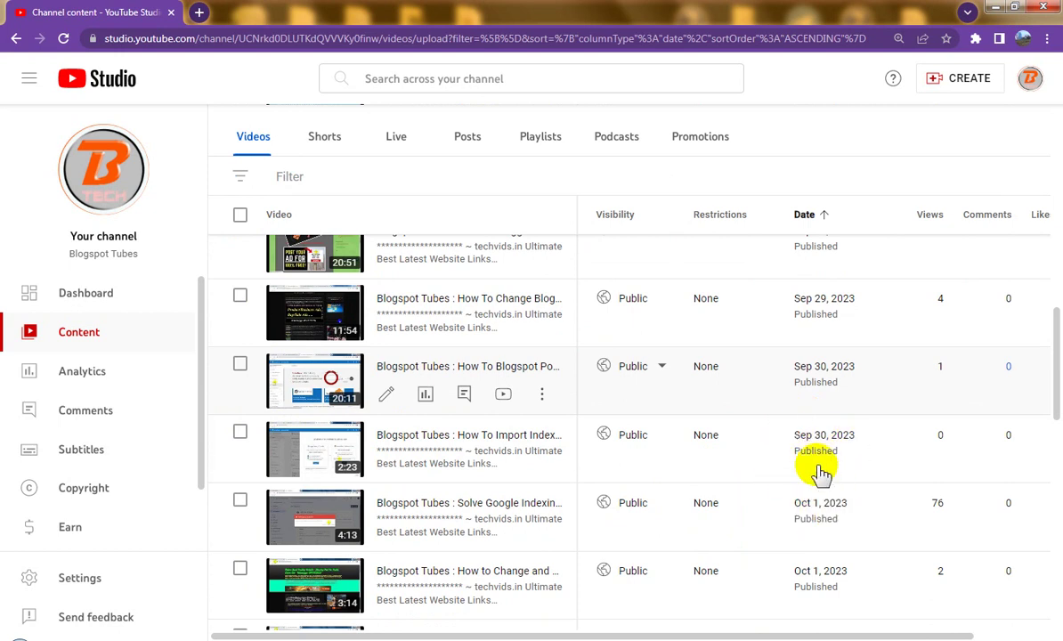
Step: Select all videos on the page, then deselect each Oct 1, 2023 upload
{"action": "key", "text": "ctrl+a"}
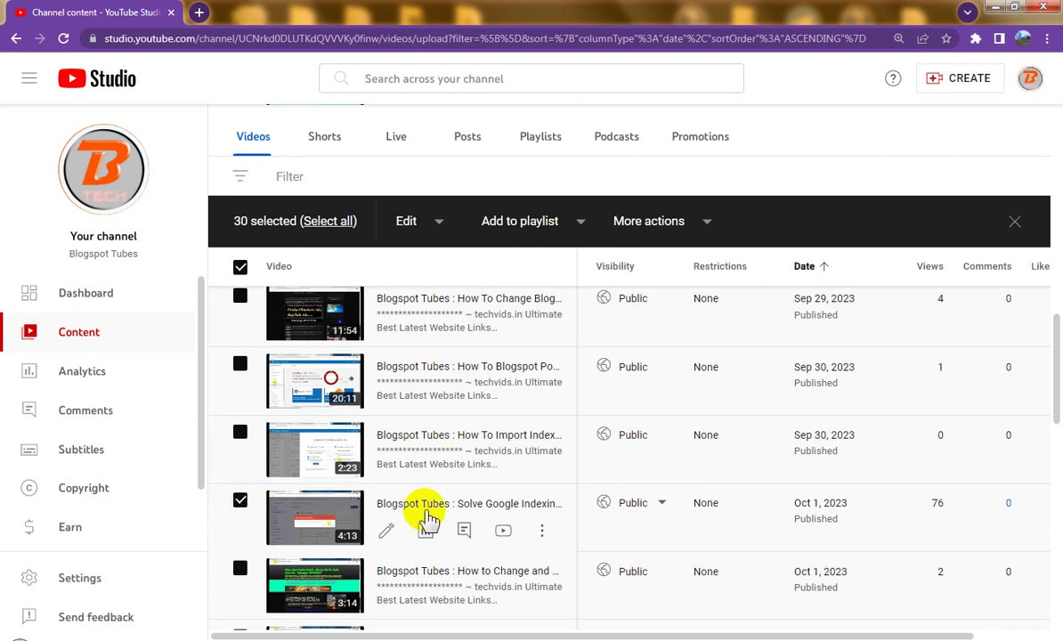
{"action": "left_click", "coordinate": [239, 500]}
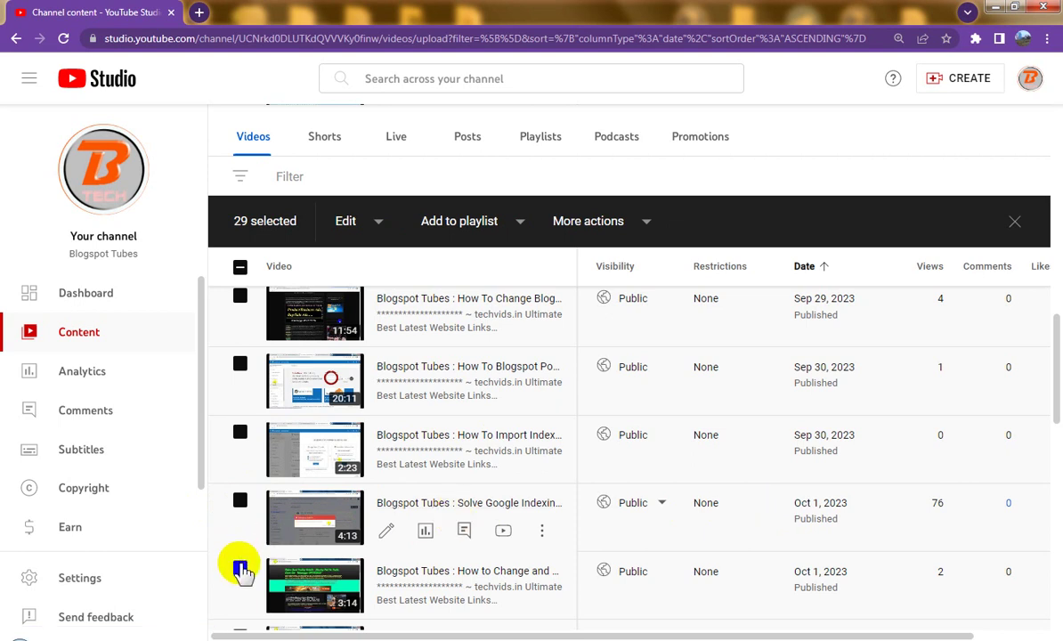
{"action": "mouse_move", "coordinate": [623, 579]}
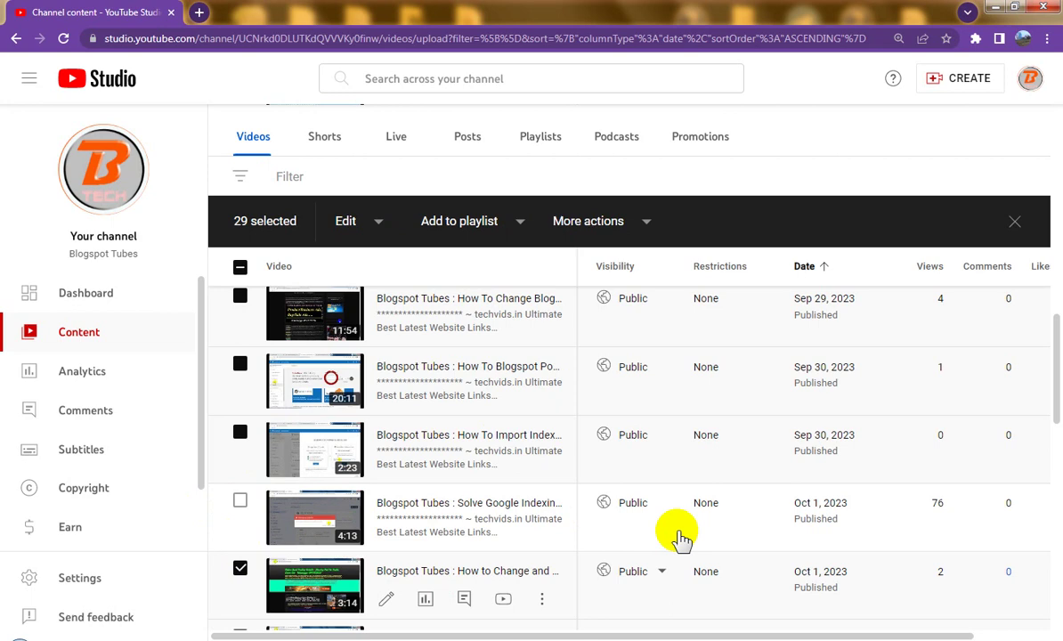
{"action": "scroll", "coordinate": [679, 534], "scroll_direction": "down", "scroll_amount": 1}
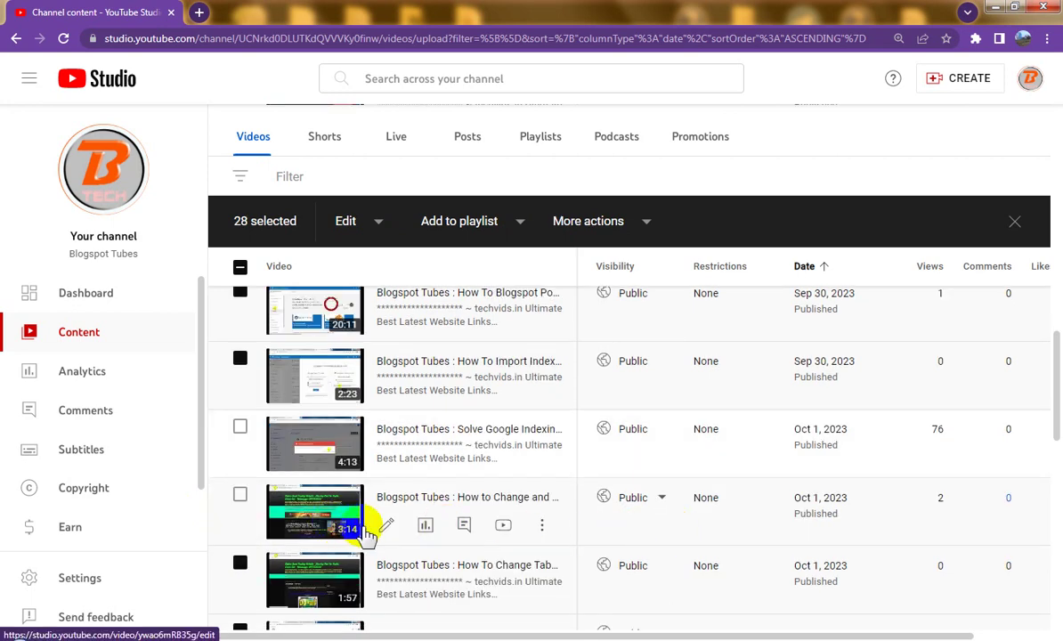
{"action": "left_click", "coordinate": [240, 564]}
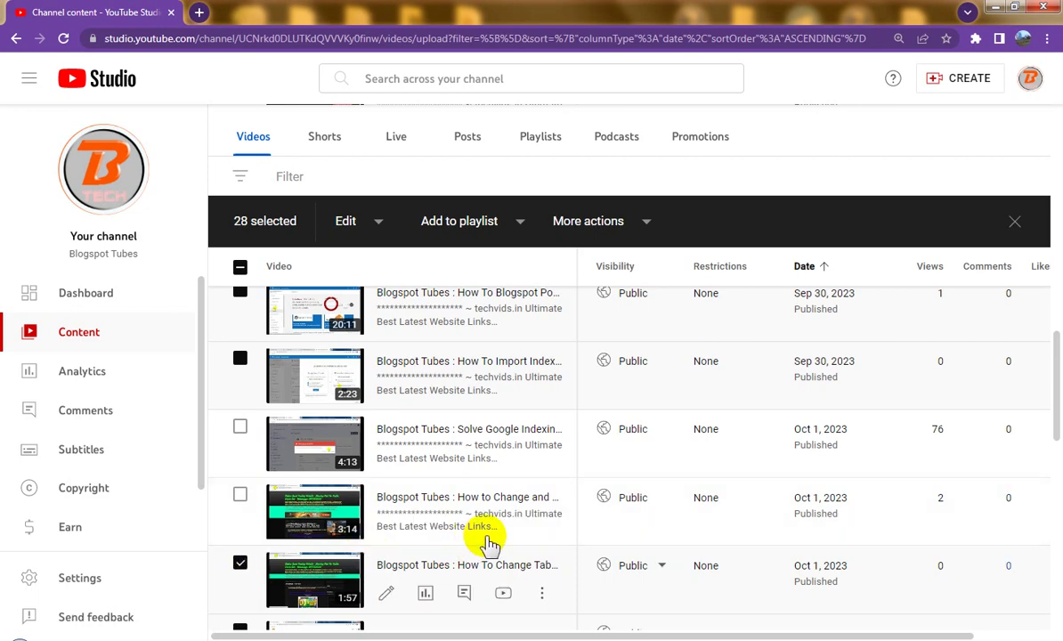
{"action": "scroll", "coordinate": [487, 541], "scroll_direction": "down", "scroll_amount": 2}
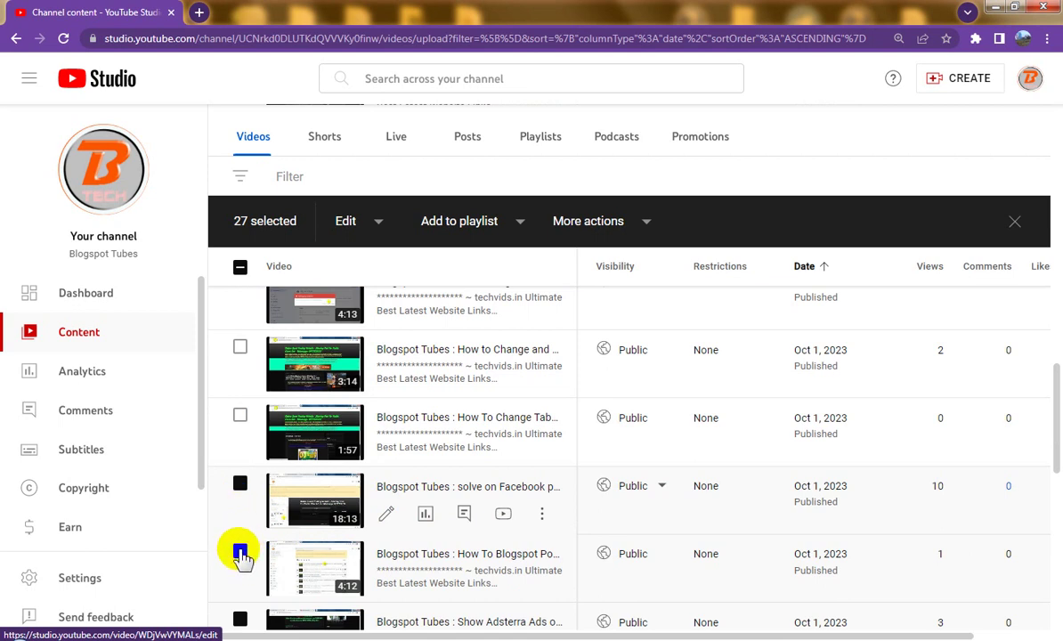
{"action": "left_click", "coordinate": [241, 554]}
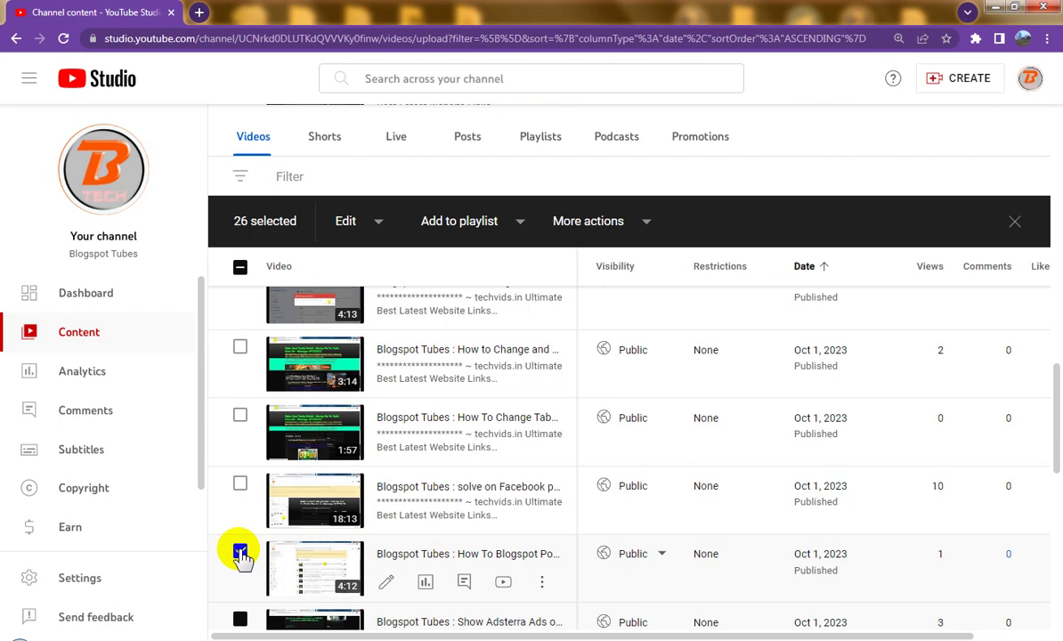
{"action": "left_click", "coordinate": [240, 554]}
{"action": "scroll", "coordinate": [242, 557], "scroll_direction": "down", "scroll_amount": 1}
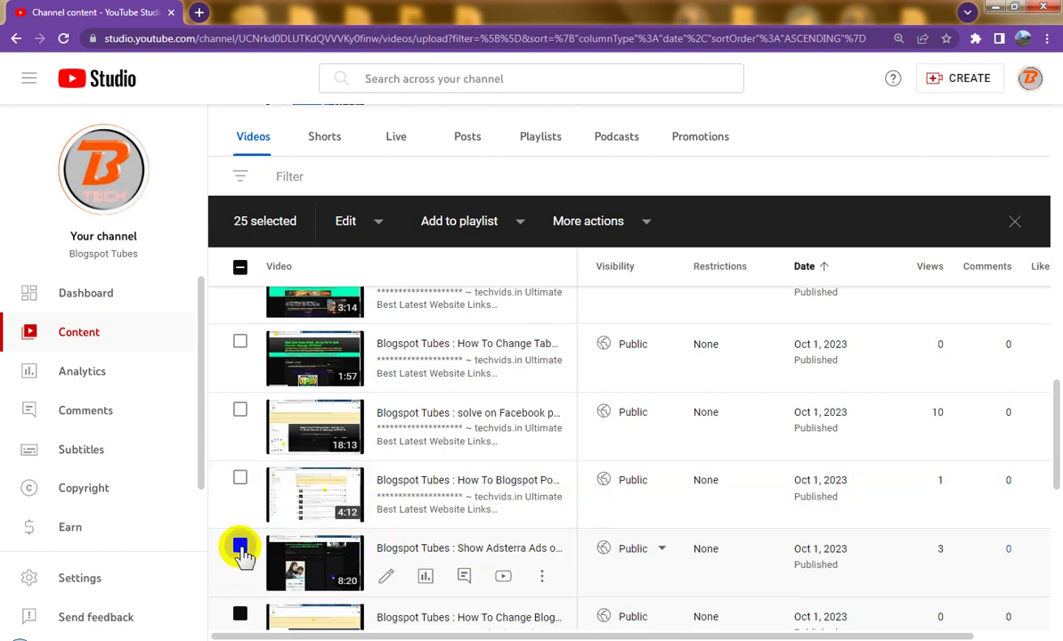
{"action": "left_click", "coordinate": [240, 548]}
{"action": "scroll", "coordinate": [242, 554], "scroll_direction": "down", "scroll_amount": 2}
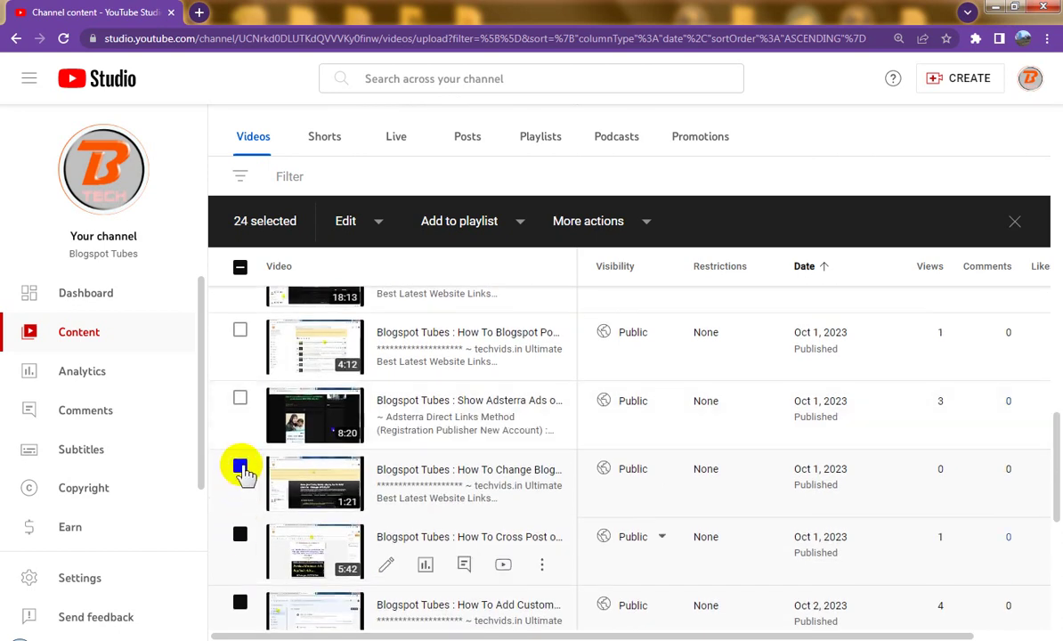
{"action": "mouse_move", "coordinate": [463, 617]}
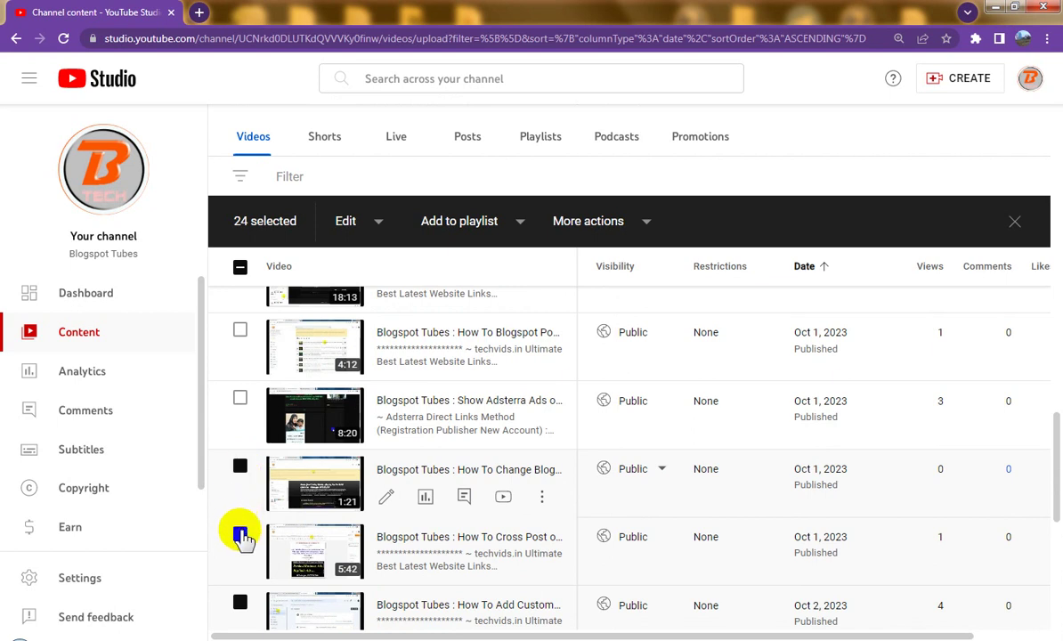
{"action": "left_click", "coordinate": [240, 537]}
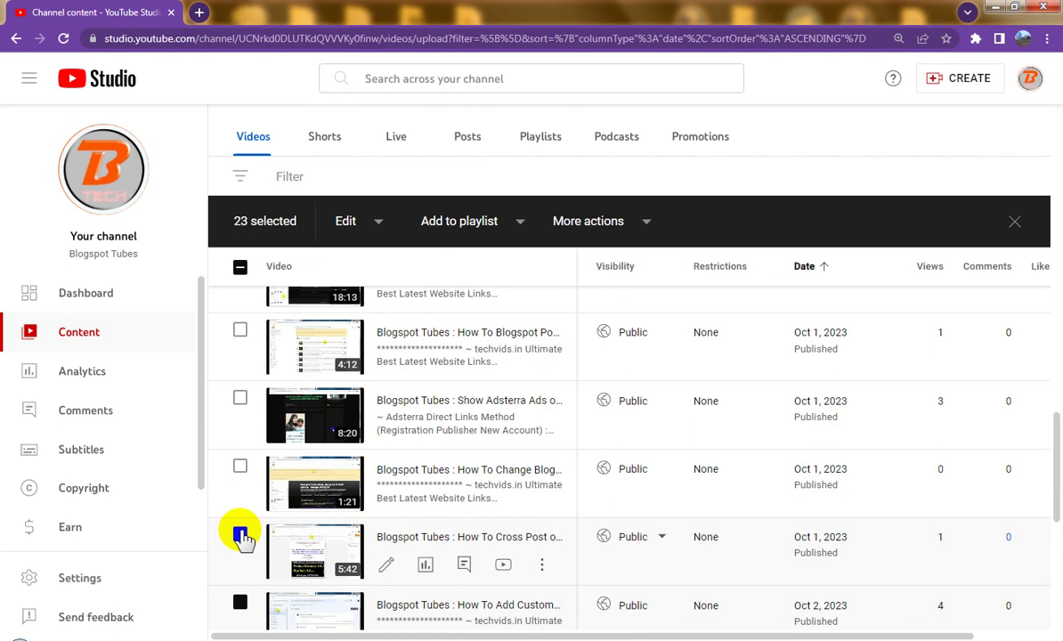
{"action": "left_click", "coordinate": [241, 536]}
{"action": "scroll", "coordinate": [242, 539], "scroll_direction": "down", "scroll_amount": 2}
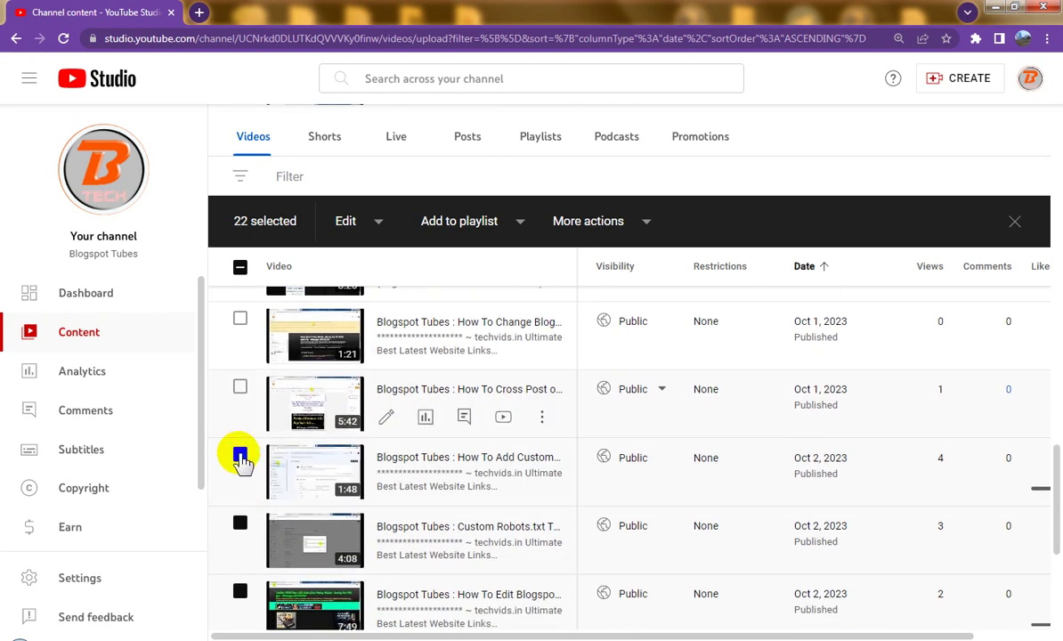
{"action": "mouse_move", "coordinate": [463, 535]}
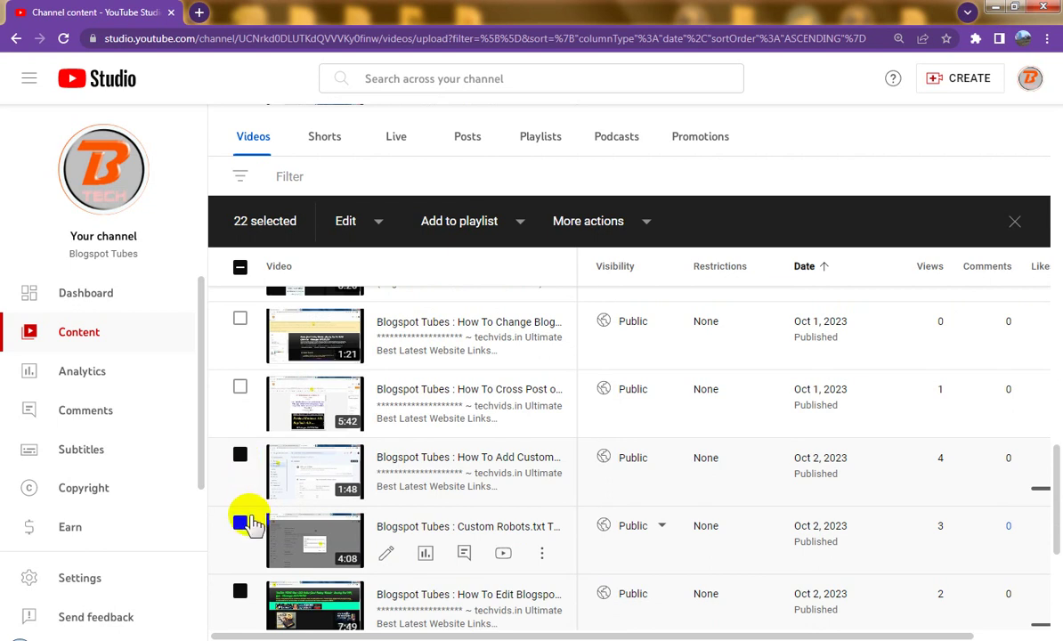
Step: Deselect the Oct 2, 2023 uploads, leaving 17 videos selected
{"action": "left_click", "coordinate": [240, 456]}
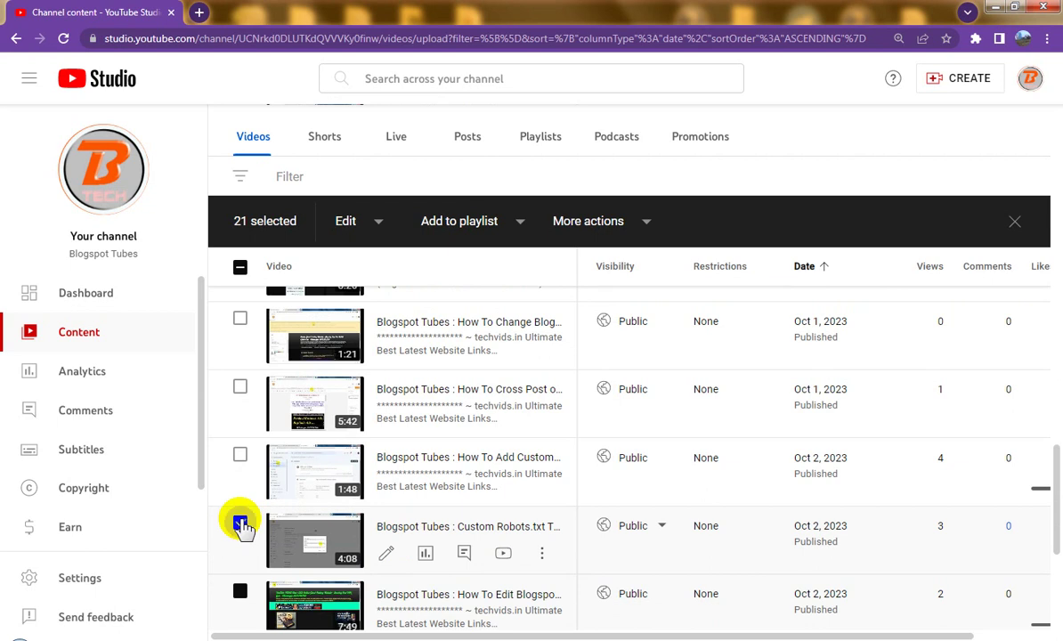
{"action": "left_click", "coordinate": [242, 526]}
{"action": "scroll", "coordinate": [246, 517], "scroll_direction": "down", "scroll_amount": 2}
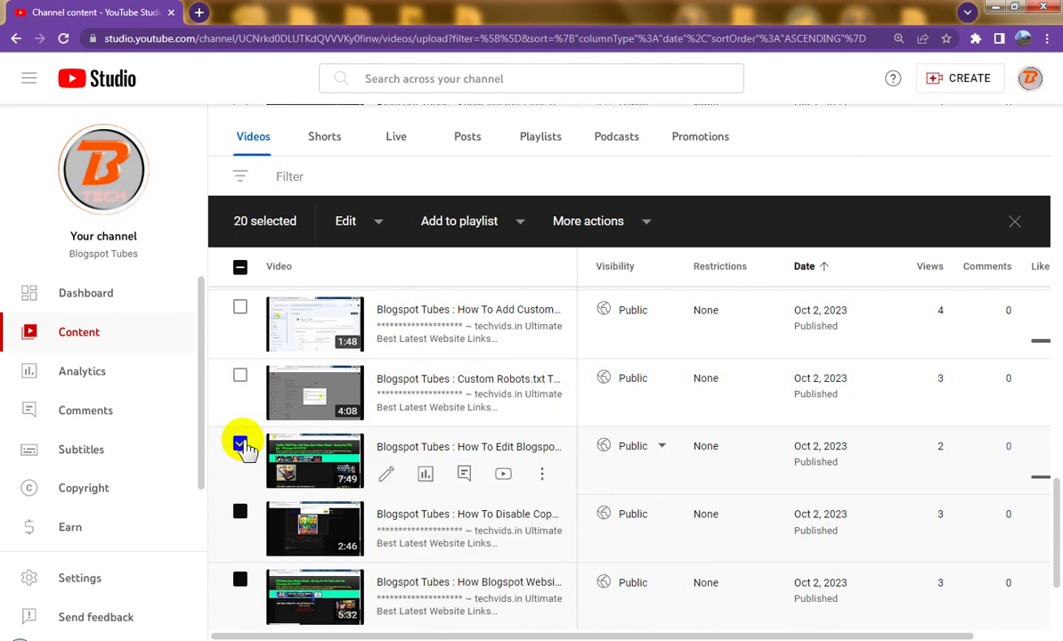
{"action": "left_click", "coordinate": [241, 444]}
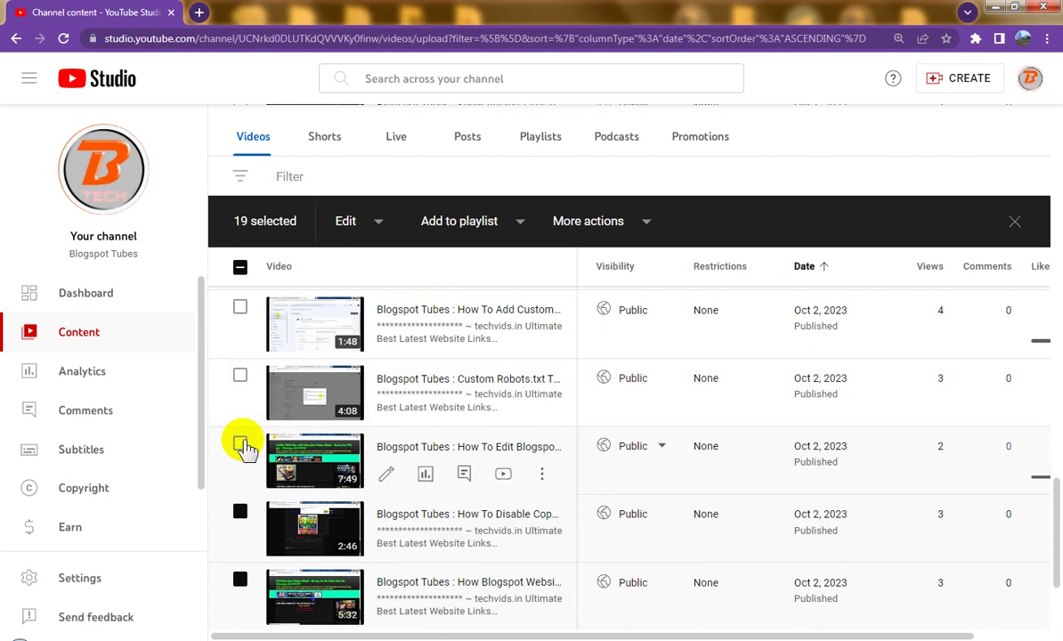
{"action": "left_click", "coordinate": [241, 514]}
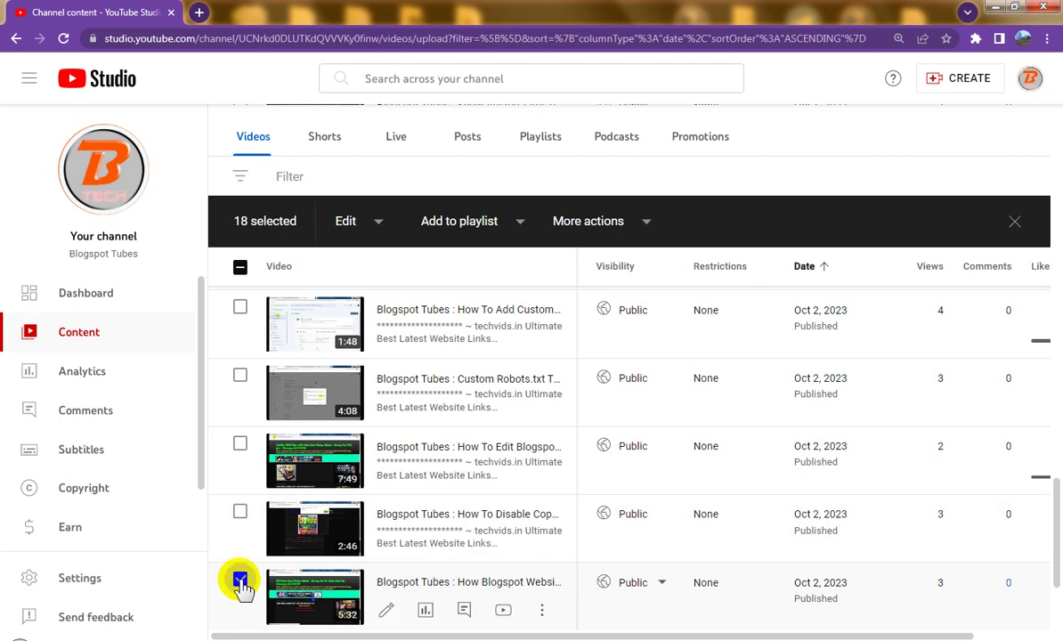
{"action": "left_click", "coordinate": [240, 580]}
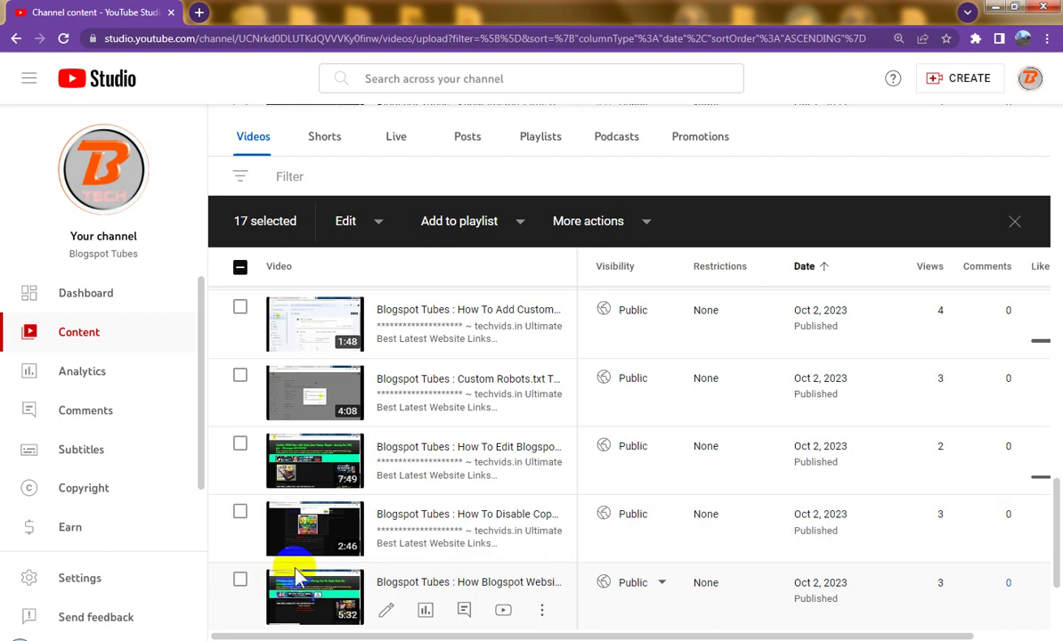
{"action": "scroll", "coordinate": [279, 527], "scroll_direction": "down", "scroll_amount": 2}
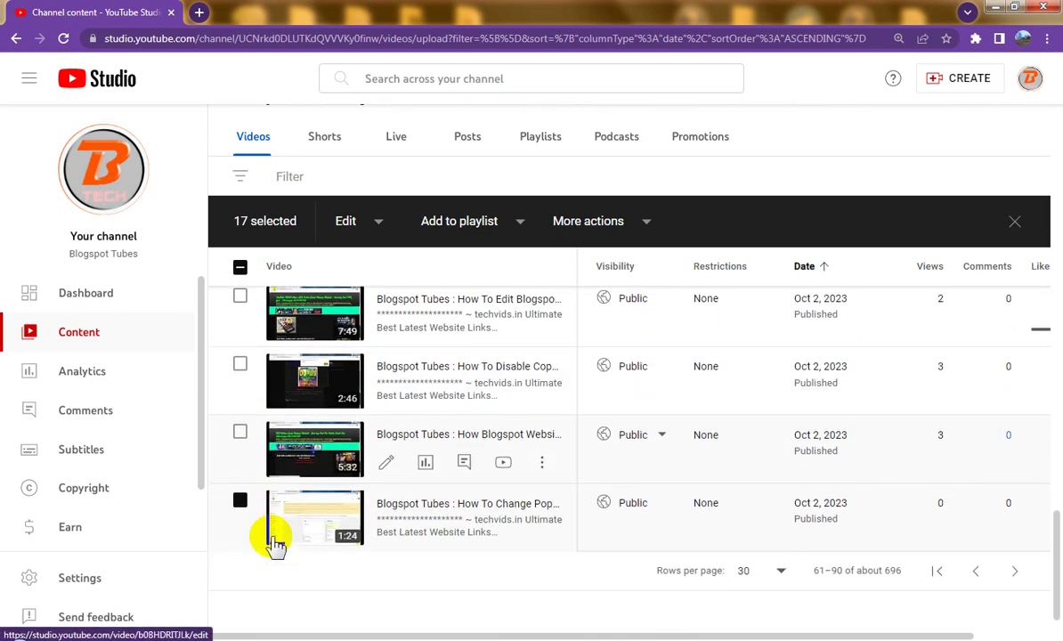
Step: Deselect the final Oct 2 upload so 16 videos ending at Sep 30 stay selected
{"action": "left_click", "coordinate": [240, 501]}
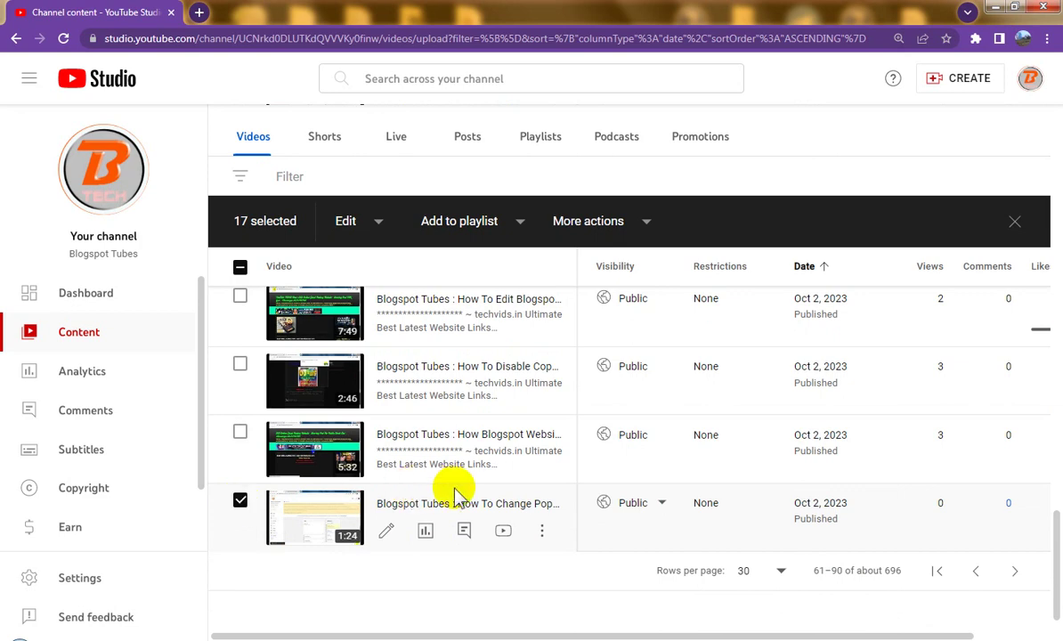
{"action": "scroll", "coordinate": [521, 539], "scroll_direction": "down", "scroll_amount": 1}
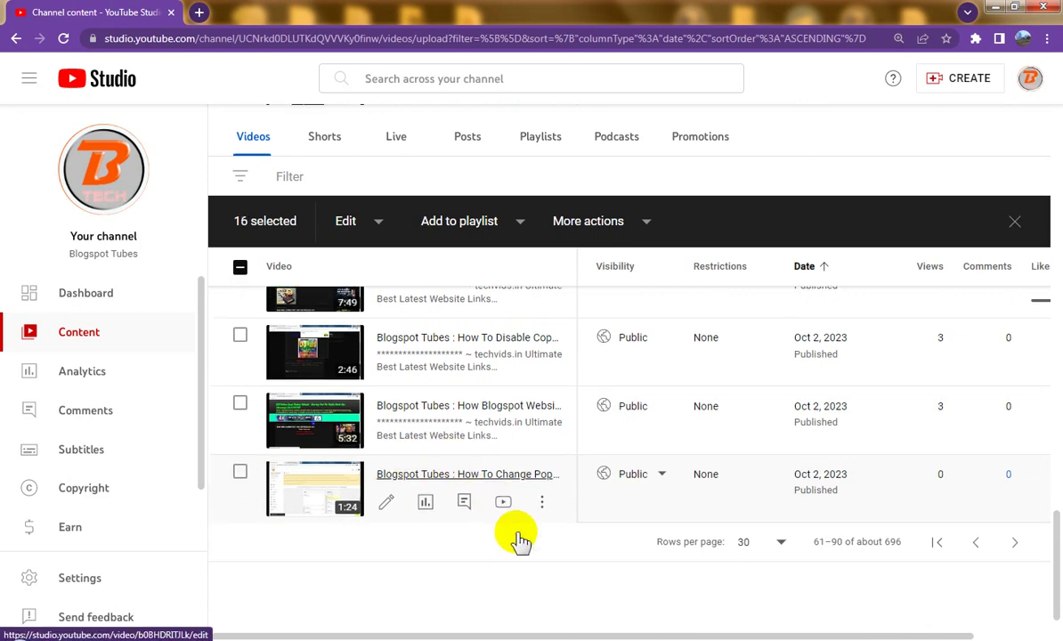
{"action": "scroll", "coordinate": [521, 538], "scroll_direction": "up", "scroll_amount": 3}
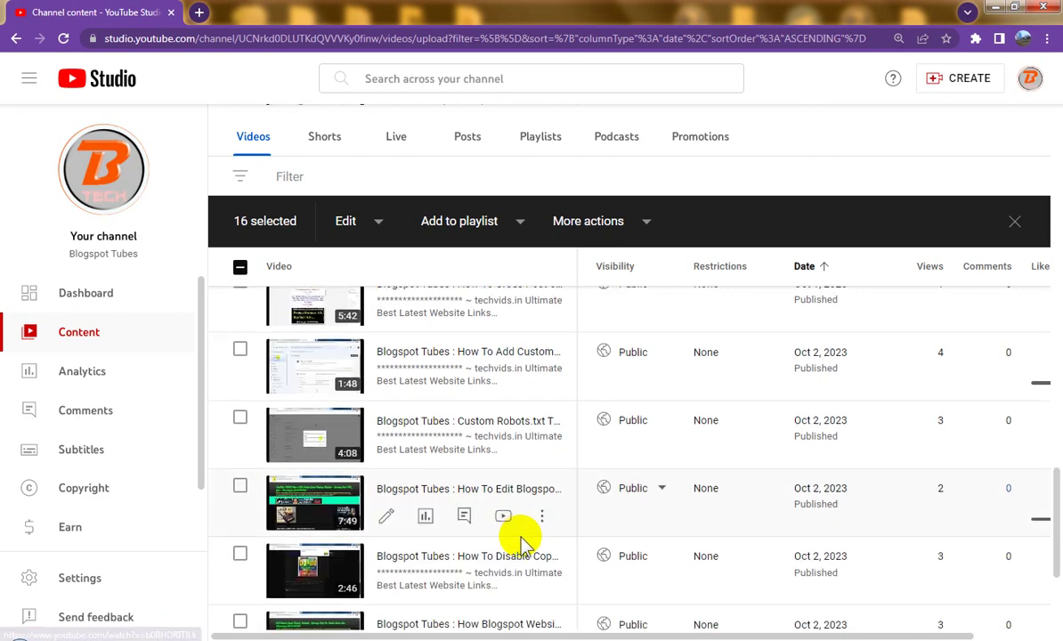
{"action": "scroll", "coordinate": [521, 539], "scroll_direction": "down", "scroll_amount": 3}
{"action": "scroll", "coordinate": [521, 539], "scroll_direction": "up", "scroll_amount": 2}
{"action": "scroll", "coordinate": [520, 539], "scroll_direction": "up", "scroll_amount": 3}
{"action": "scroll", "coordinate": [521, 539], "scroll_direction": "up", "scroll_amount": 3}
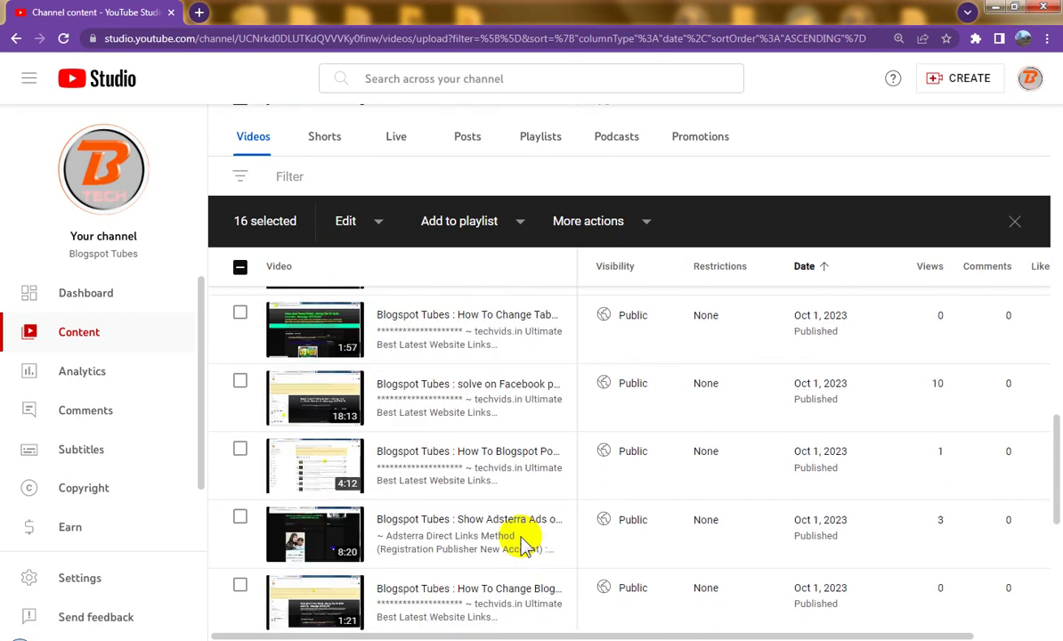
{"action": "scroll", "coordinate": [521, 538], "scroll_direction": "up", "scroll_amount": 2}
{"action": "scroll", "coordinate": [520, 539], "scroll_direction": "up", "scroll_amount": 3}
{"action": "scroll", "coordinate": [521, 539], "scroll_direction": "down", "scroll_amount": 1}
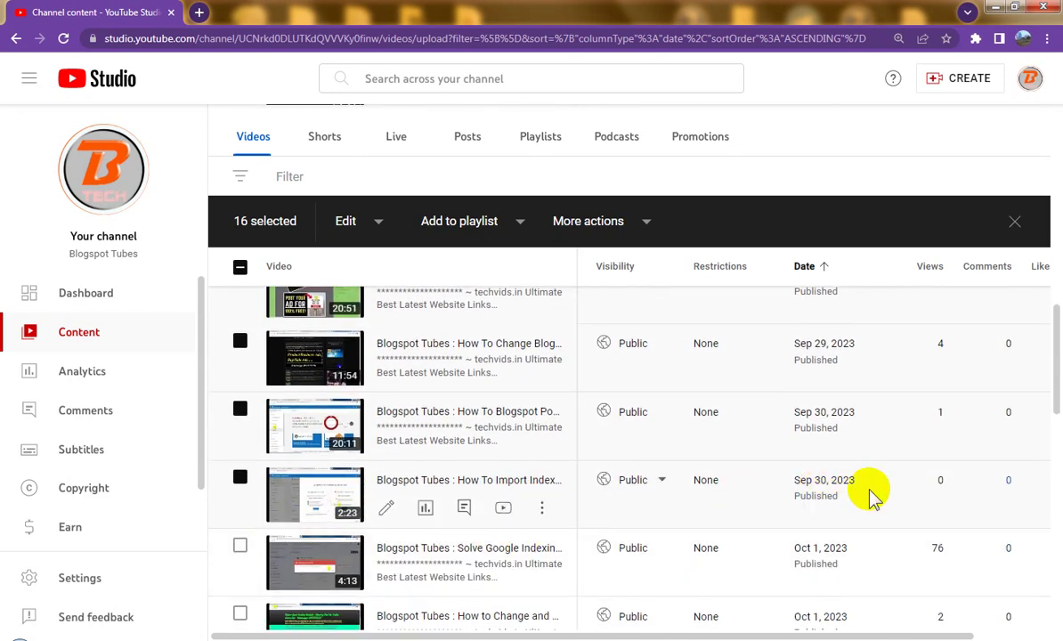
{"action": "left_click", "coordinate": [521, 223]}
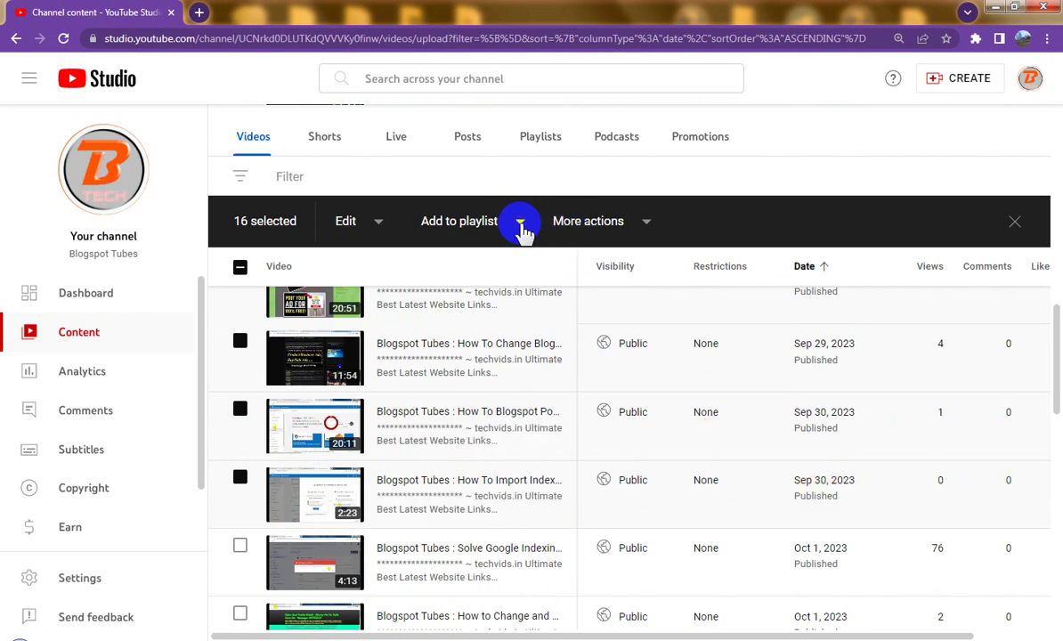
Step: Add the 16 selected videos to the September 2023 playlist and save
{"action": "left_click", "coordinate": [522, 224]}
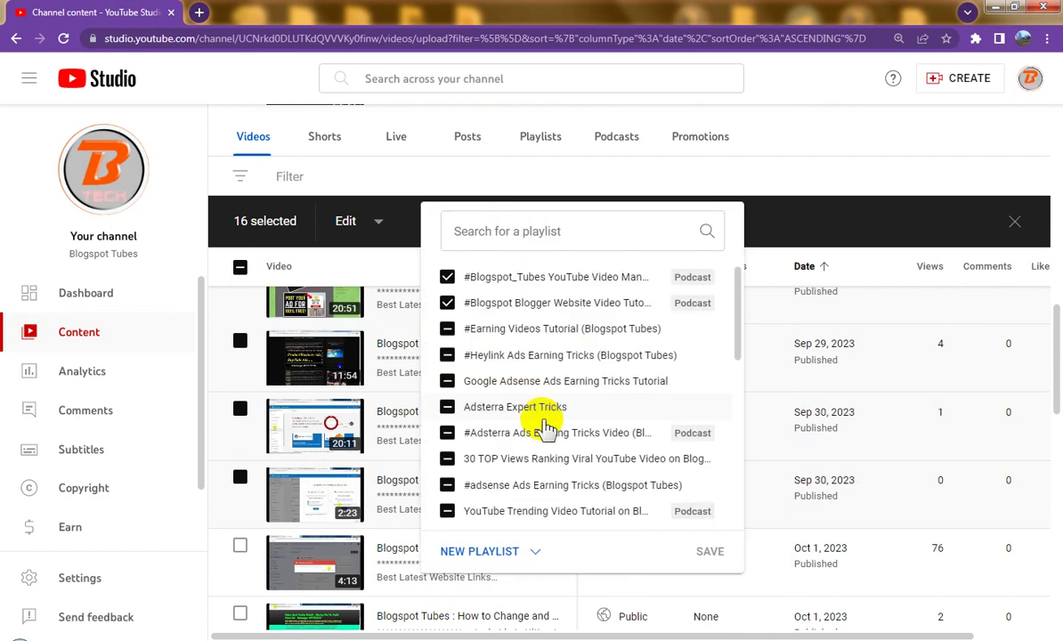
{"action": "scroll", "coordinate": [546, 427], "scroll_direction": "down", "scroll_amount": 2}
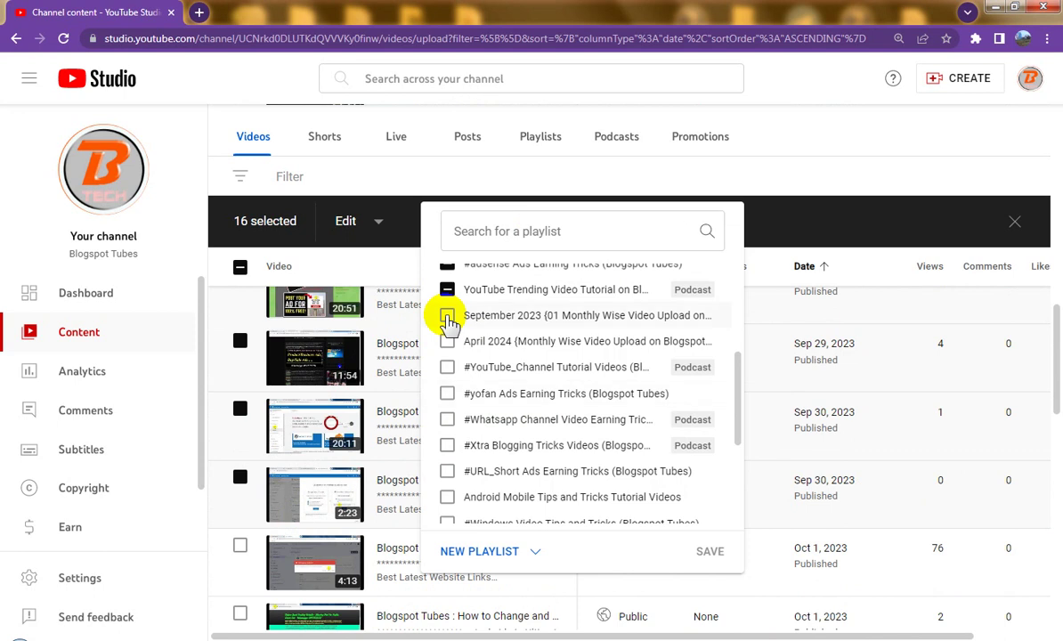
{"action": "scroll", "coordinate": [450, 321], "scroll_direction": "up", "scroll_amount": 3}
{"action": "left_click", "coordinate": [448, 307]}
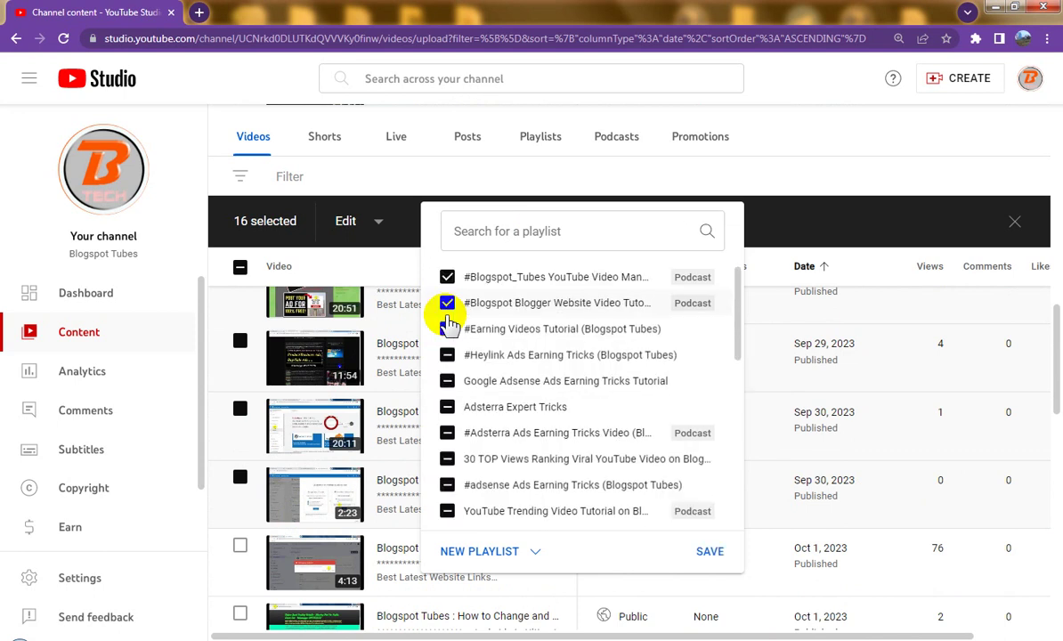
{"action": "scroll", "coordinate": [546, 432], "scroll_direction": "down", "scroll_amount": 2}
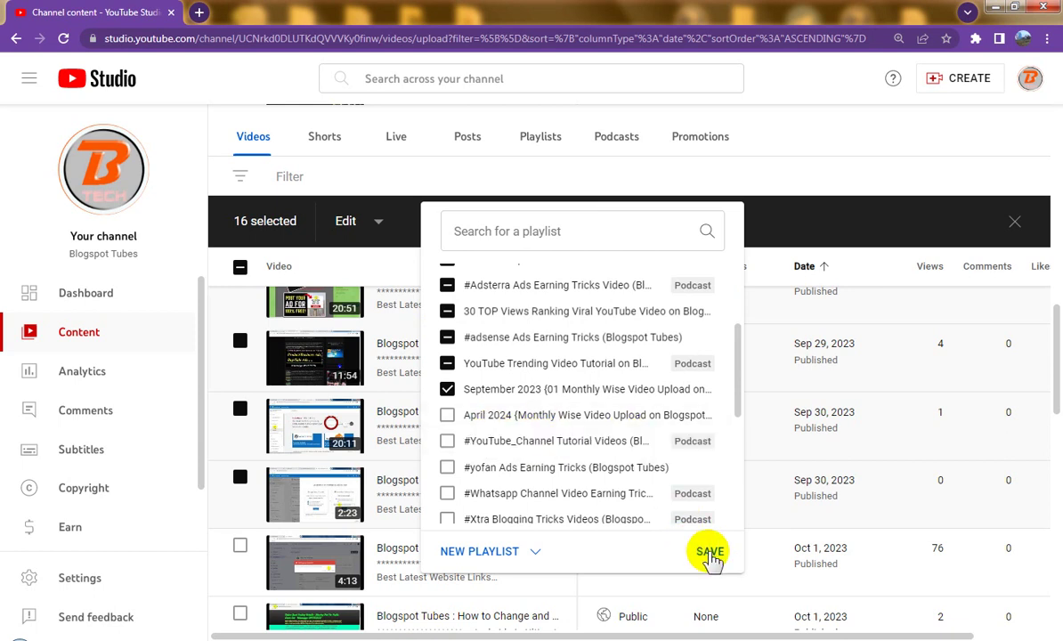
{"action": "left_click", "coordinate": [709, 553]}
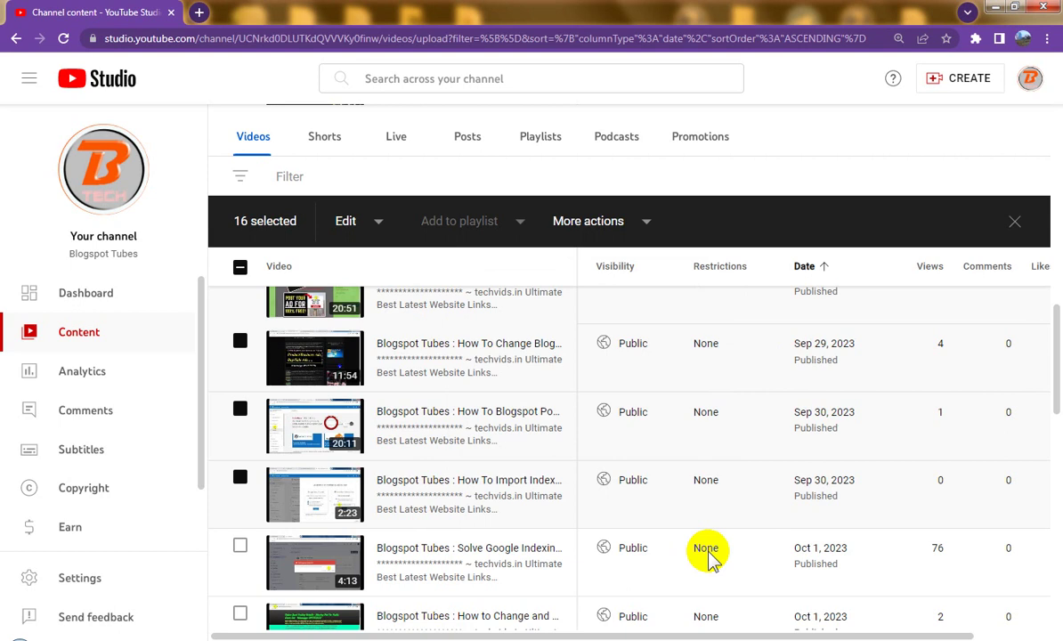
{"action": "mouse_move", "coordinate": [641, 561]}
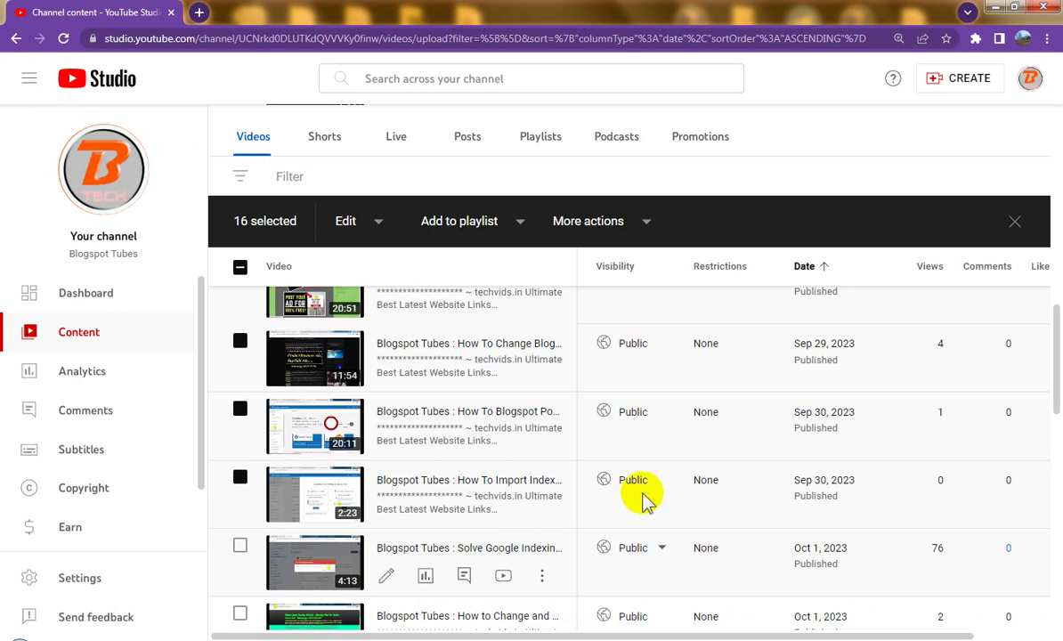
Step: Toggle the header checkbox on and off so no videos remain selected
{"action": "left_click", "coordinate": [253, 260]}
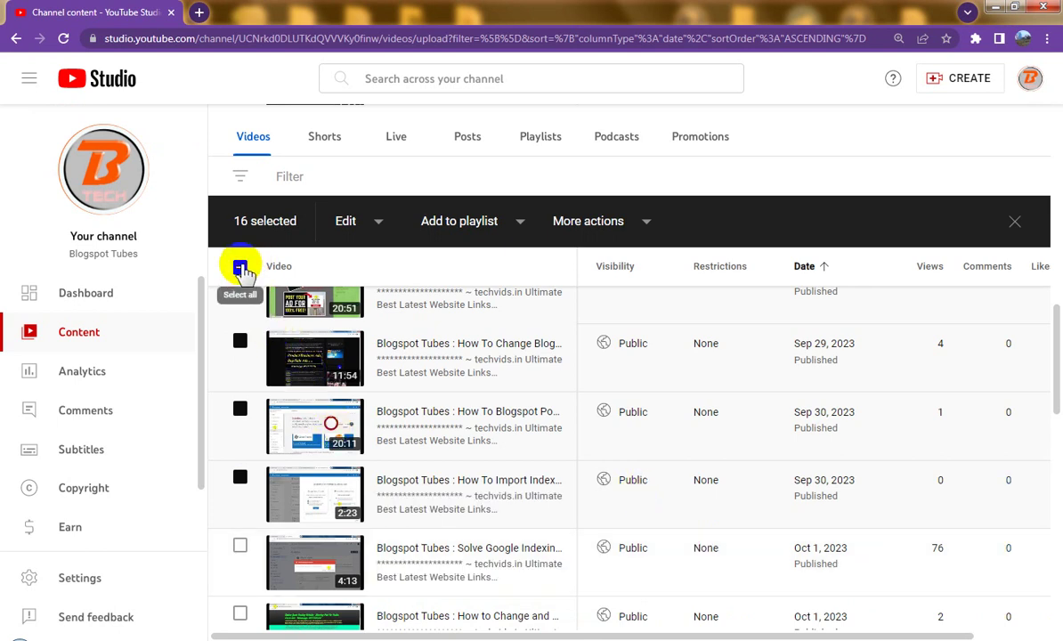
{"action": "left_click", "coordinate": [241, 268]}
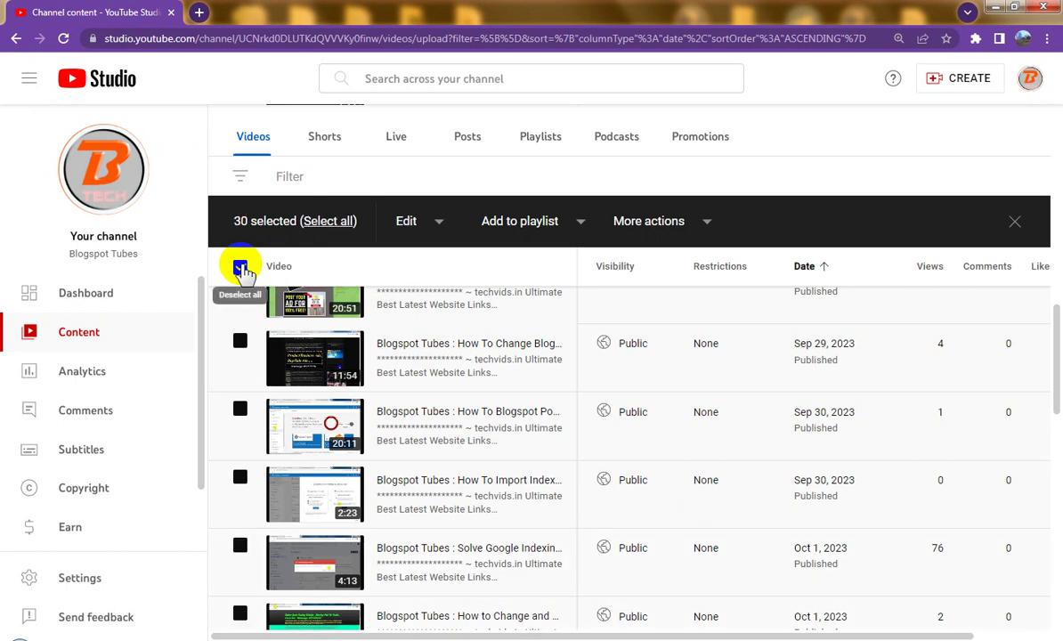
{"action": "left_click", "coordinate": [241, 268]}
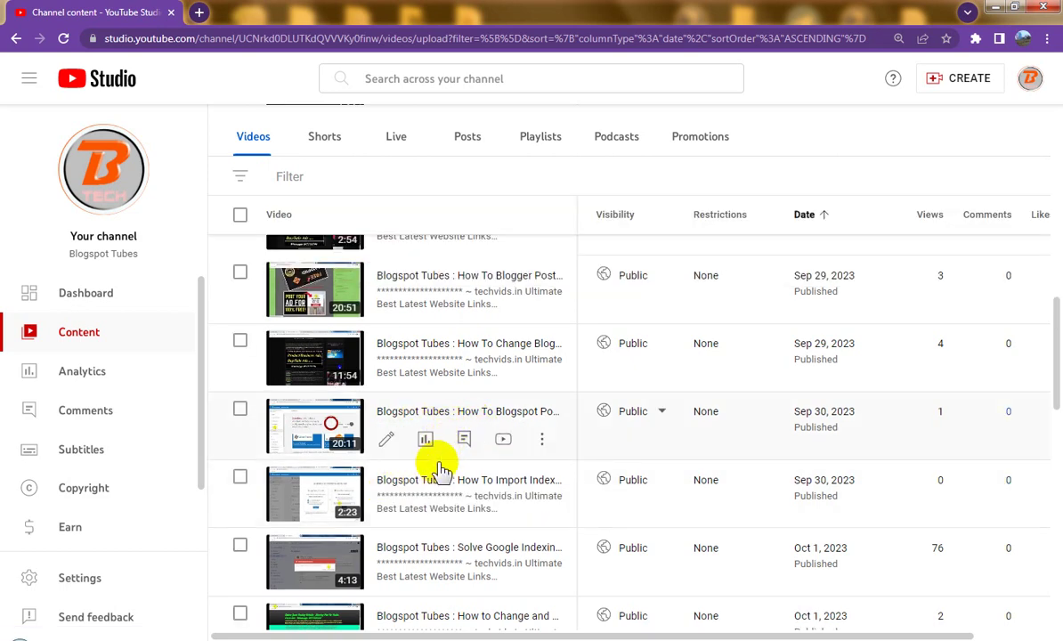
{"action": "scroll", "coordinate": [436, 450], "scroll_direction": "down", "scroll_amount": 2}
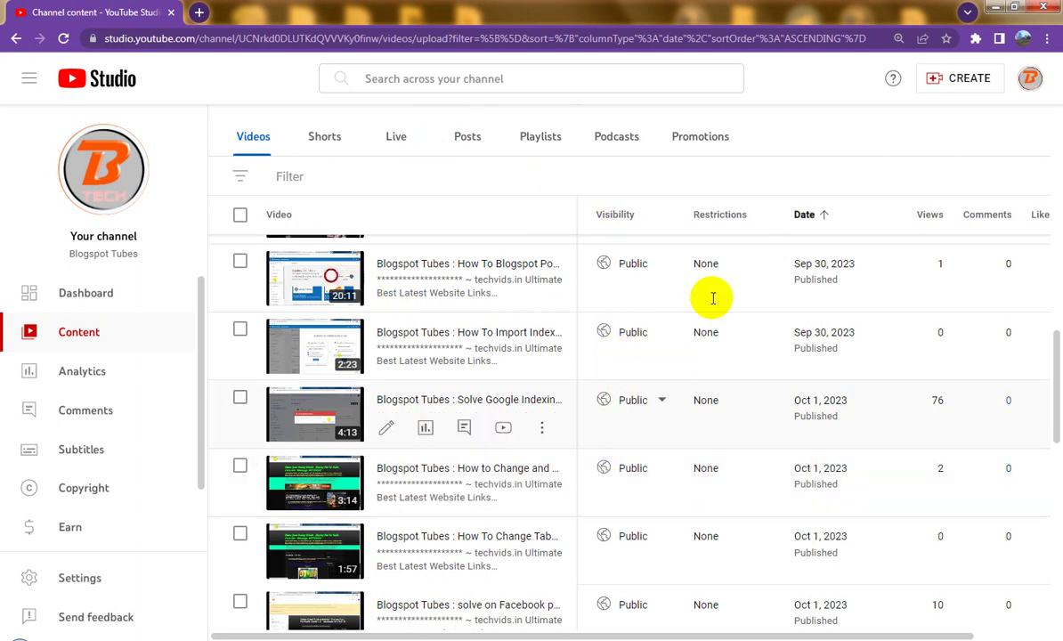
Step: Switch Channel content to the Playlists tab to view the monthly playlists
{"action": "left_click", "coordinate": [541, 138]}
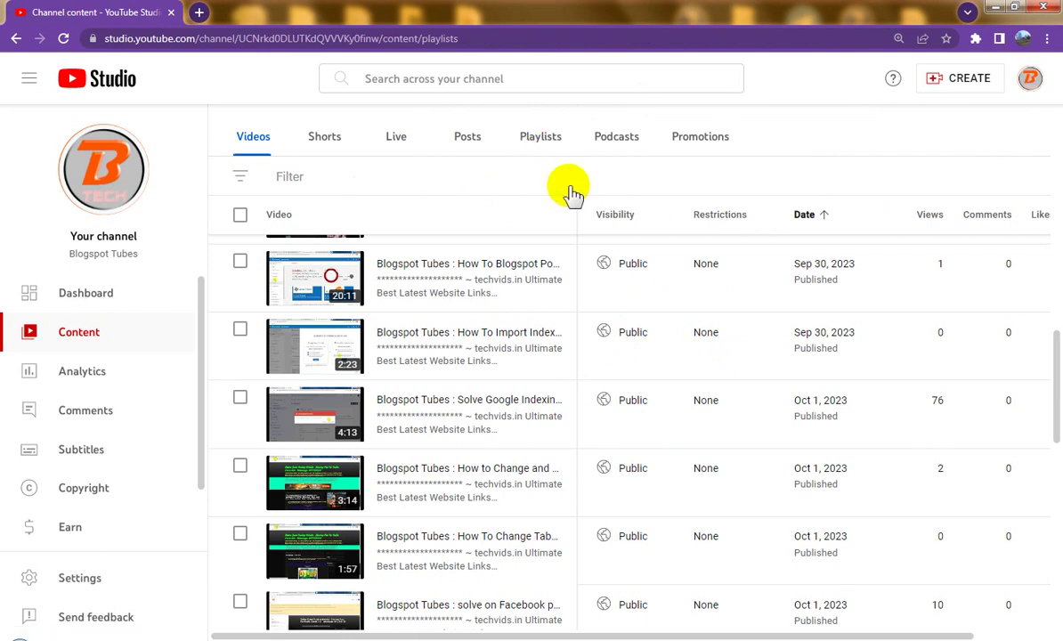